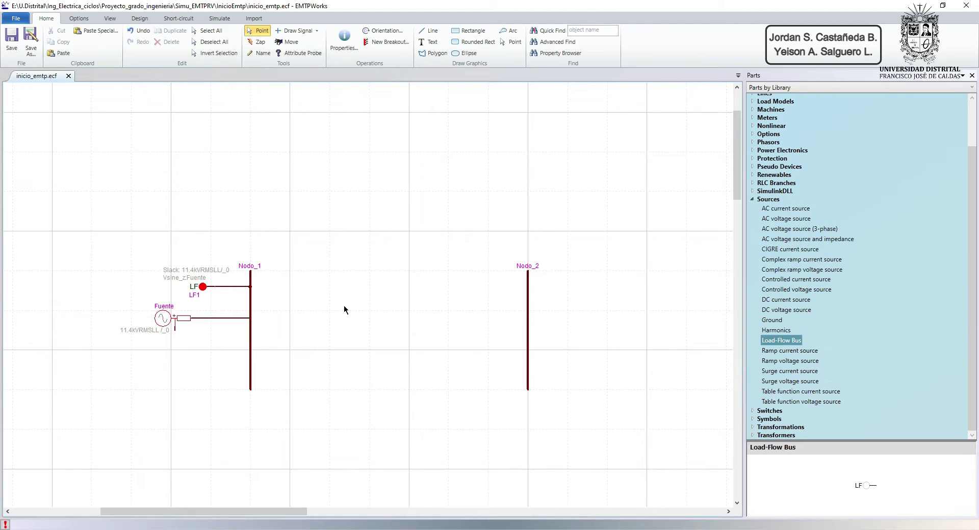
# - Examine the line models in the Lines library, including Cable Data, Corona, CP double circuit line, CP line/cable and frequency dependent line
pyautogui.click(752, 199)
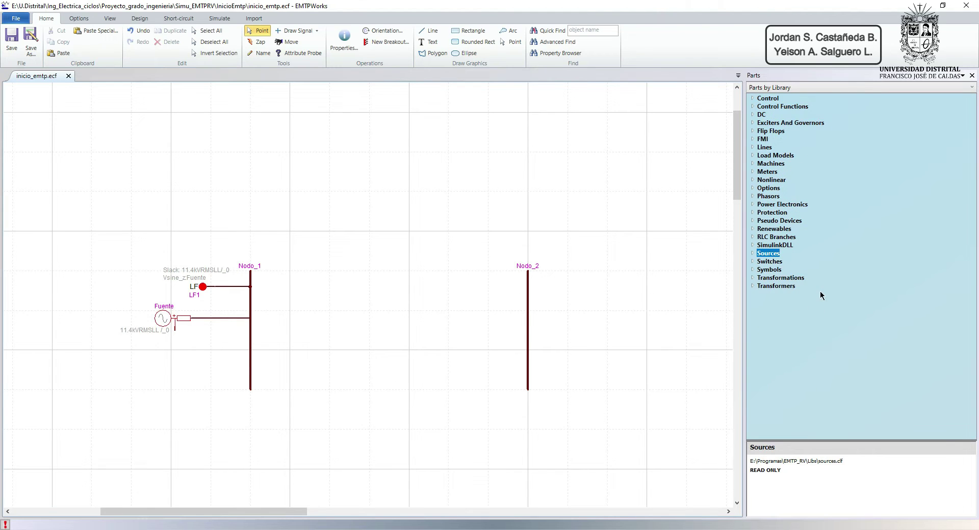
pyautogui.click(752, 148)
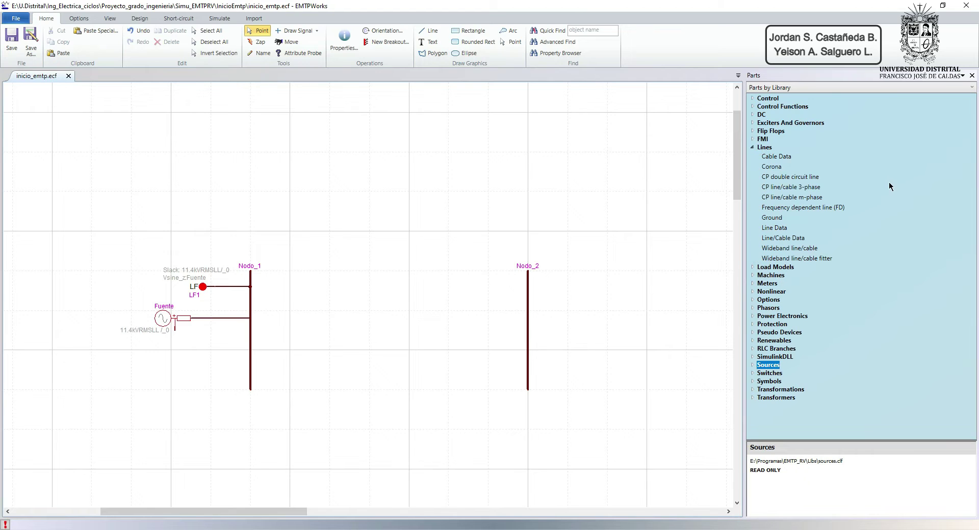
pyautogui.click(772, 158)
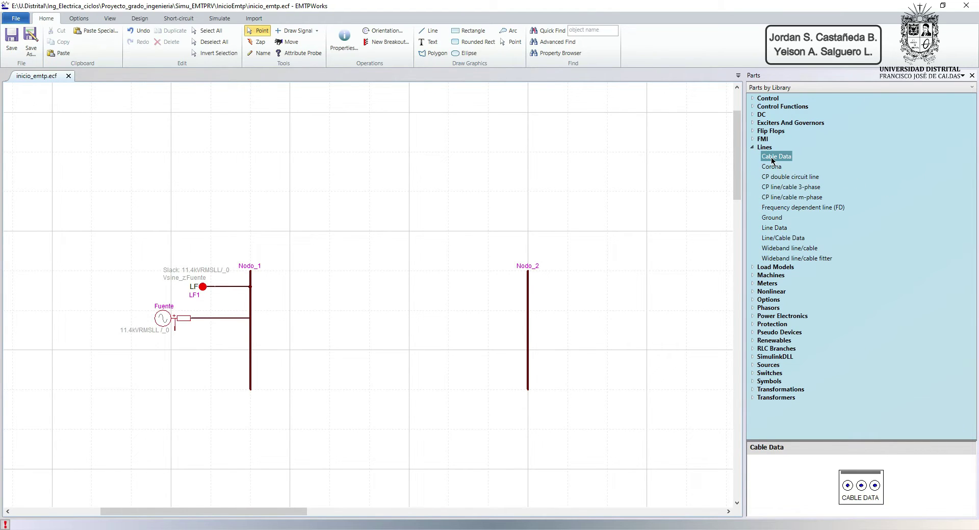
pyautogui.click(776, 170)
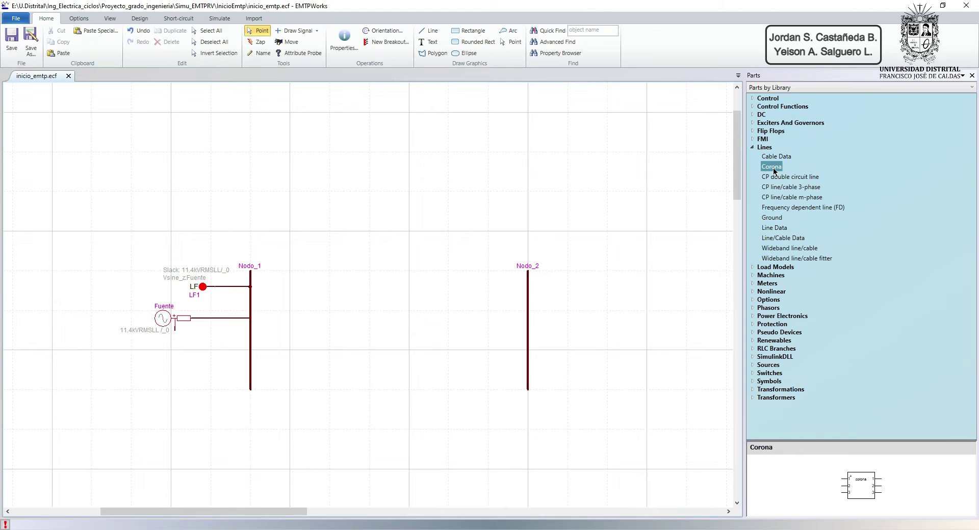
pyautogui.click(778, 180)
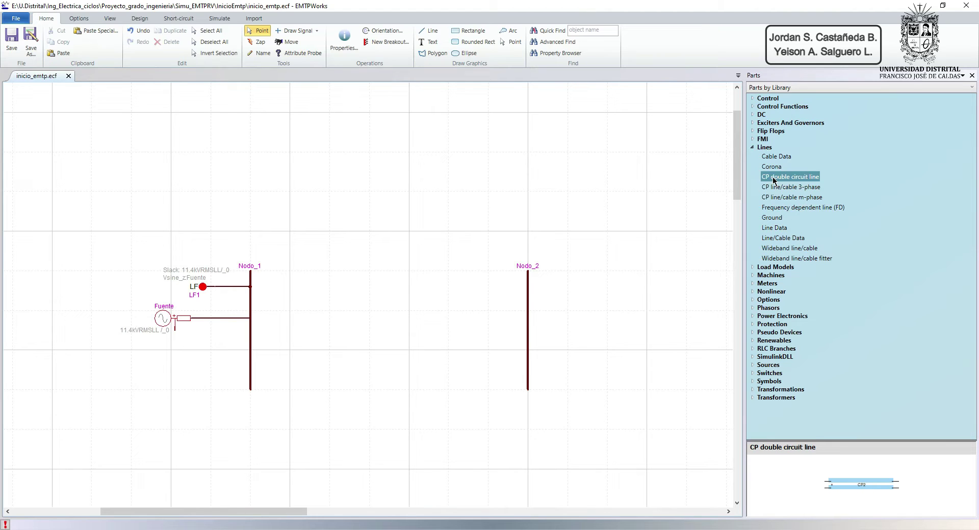
pyautogui.click(789, 209)
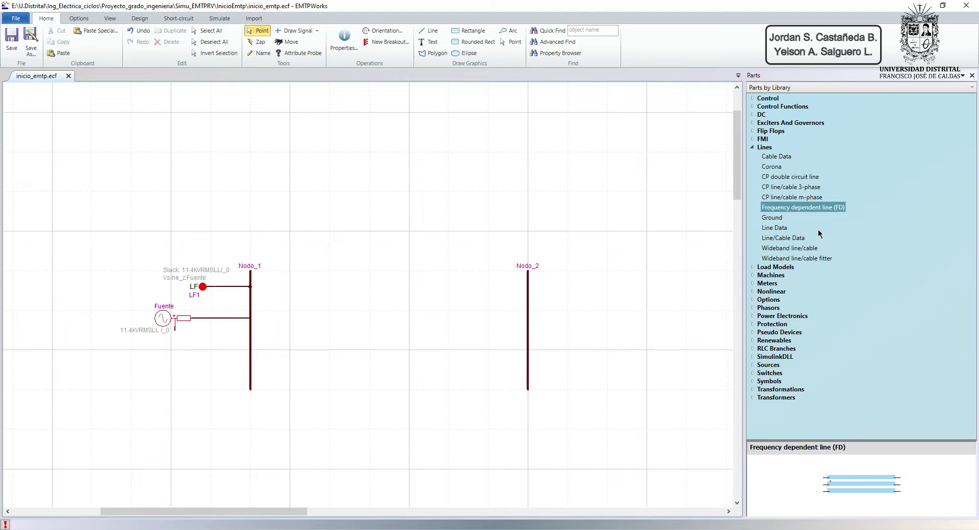
pyautogui.click(778, 199)
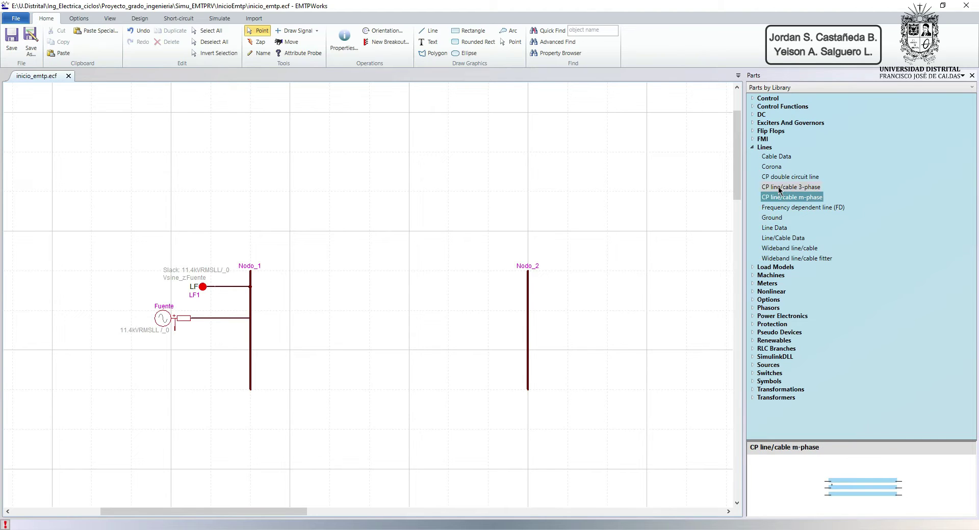
pyautogui.click(779, 188)
pyautogui.click(780, 178)
# - Place a Frequency dependent line (FD) between Nodo_1 and Nodo_2, and a Line Data block above it
pyautogui.click(787, 208)
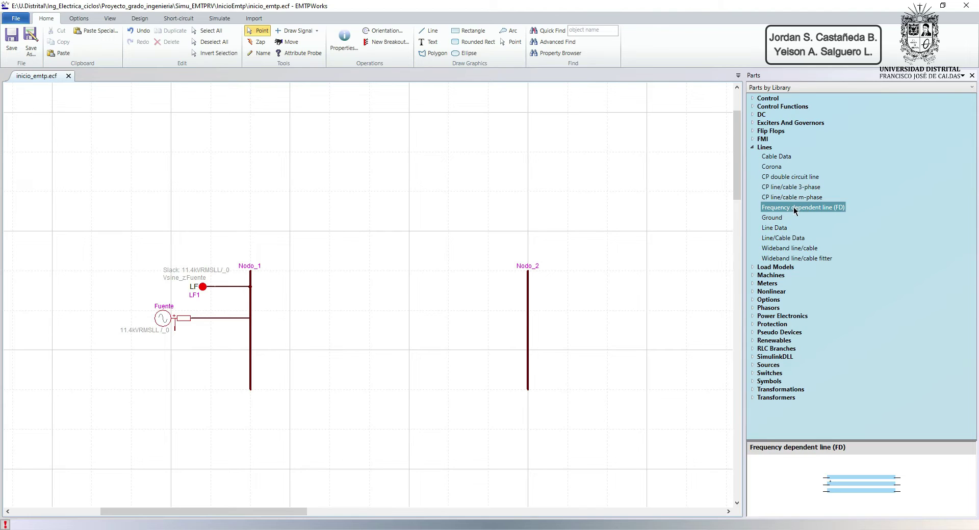
pyautogui.moveTo(798, 211); pyautogui.dragTo(397, 326)
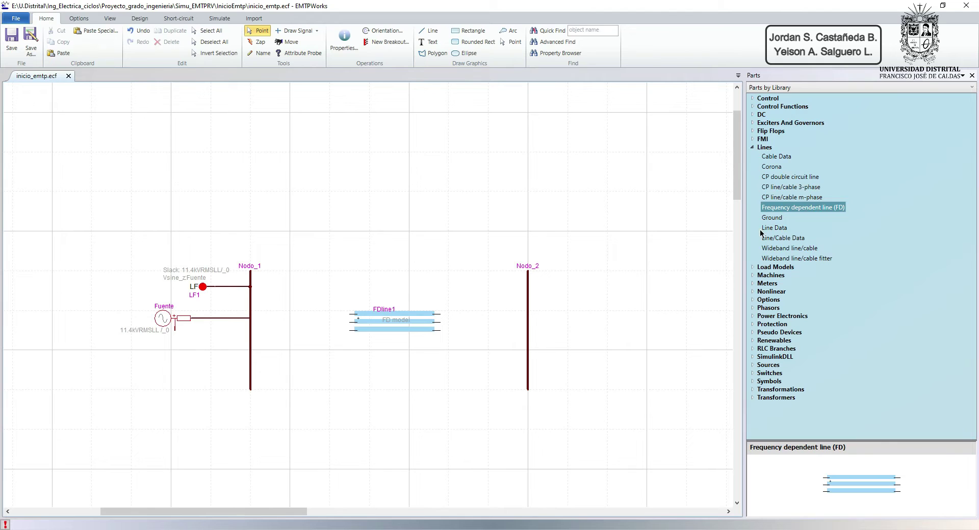
pyautogui.click(778, 229)
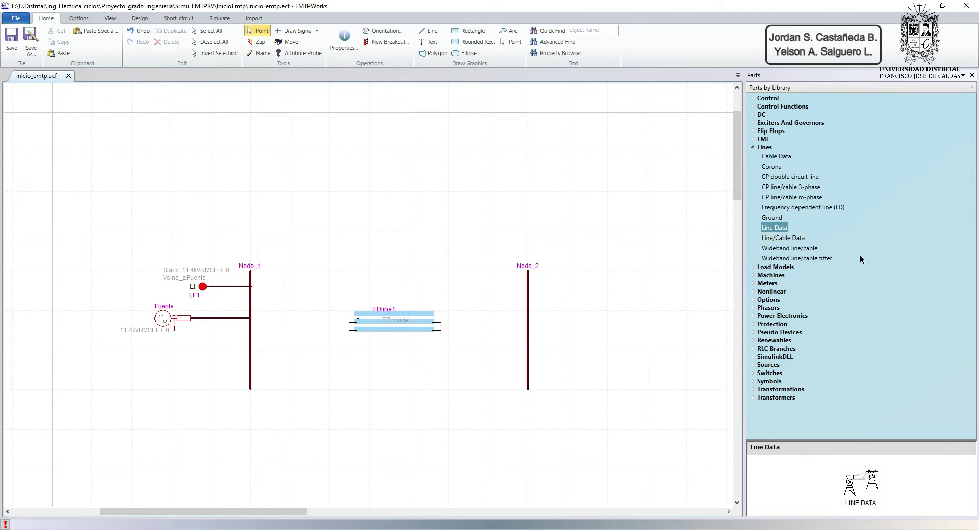
pyautogui.click(804, 239)
pyautogui.click(801, 258)
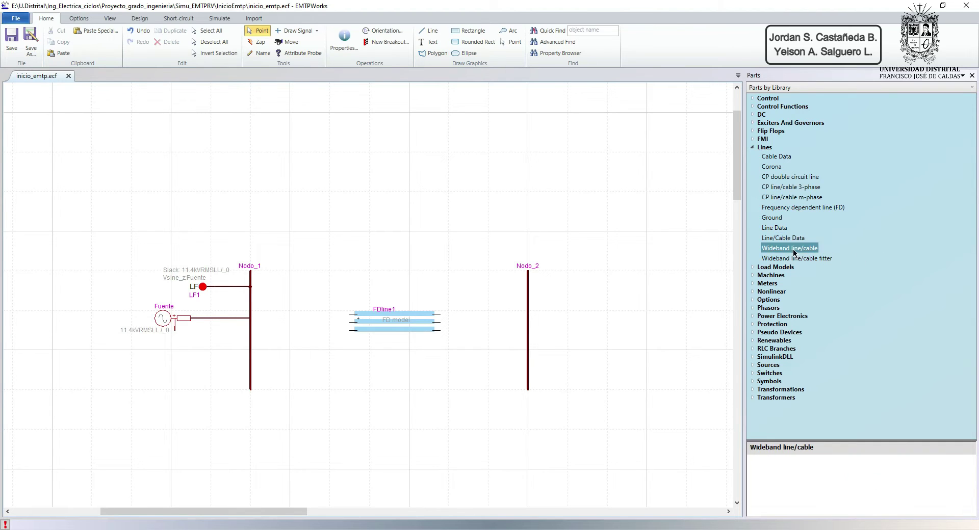
pyautogui.click(778, 229)
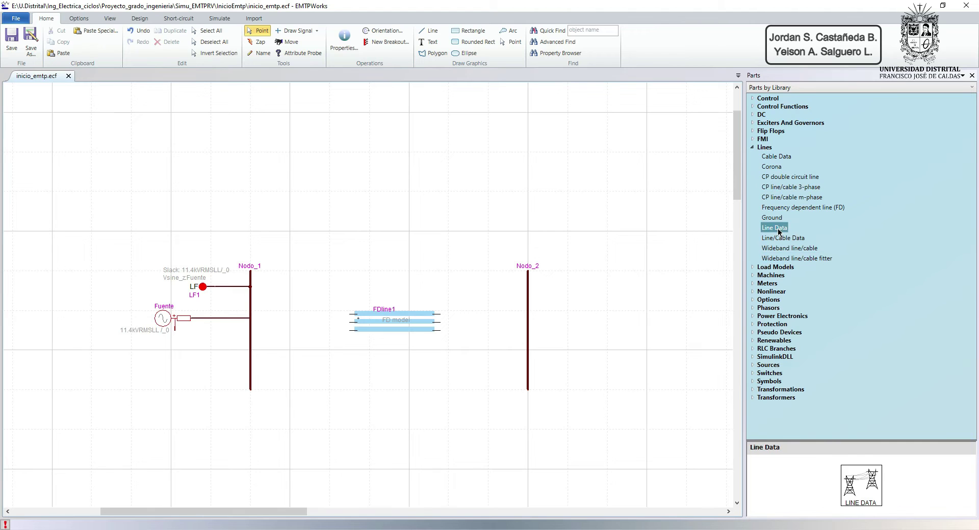
pyautogui.moveTo(716, 214); pyautogui.dragTo(395, 227)
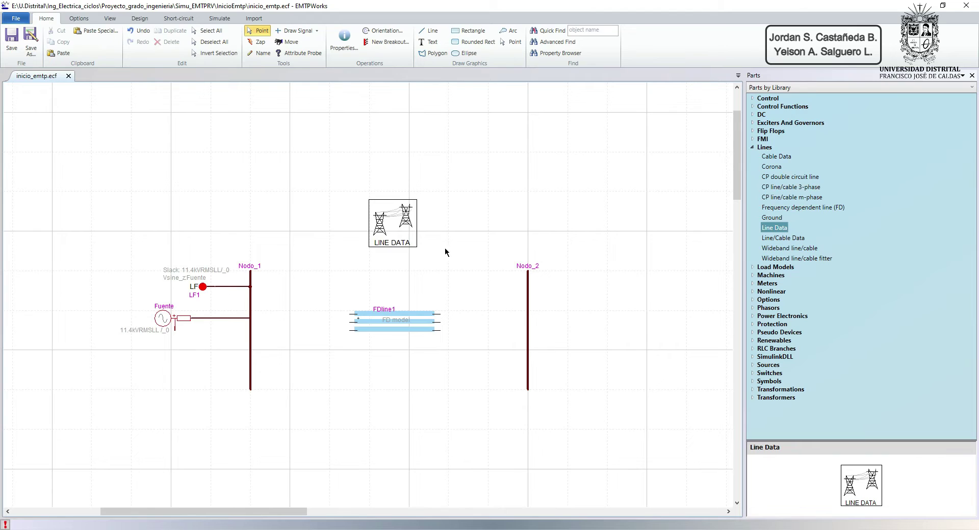
pyautogui.click(383, 224)
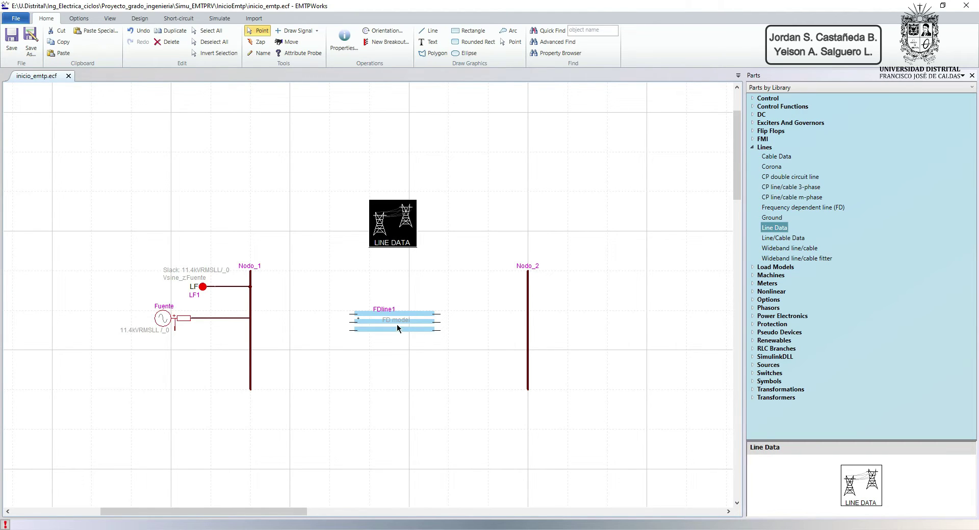
pyautogui.click(407, 404)
pyautogui.click(399, 231)
pyautogui.click(359, 351)
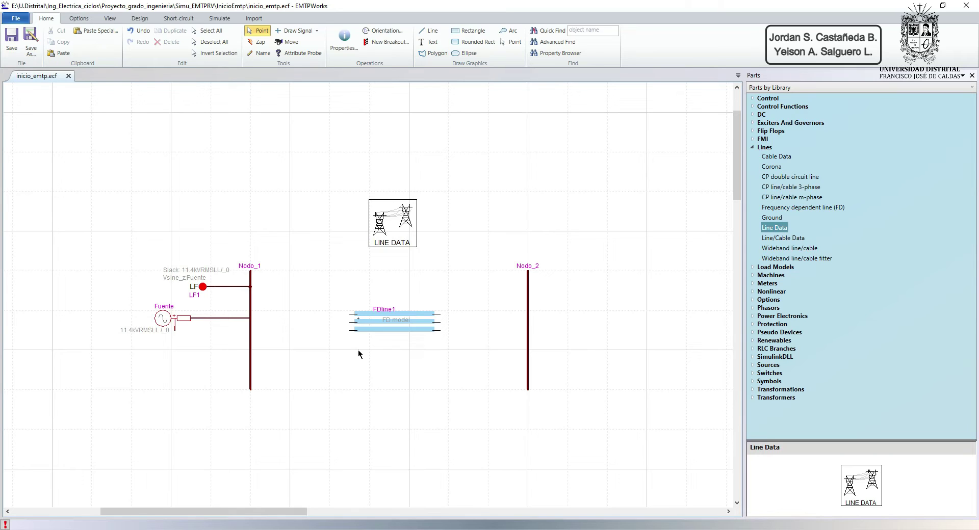
pyautogui.click(388, 232)
pyautogui.click(421, 273)
# - Rename the frequency dependent line as Linea
pyautogui.doubleClick(387, 312)
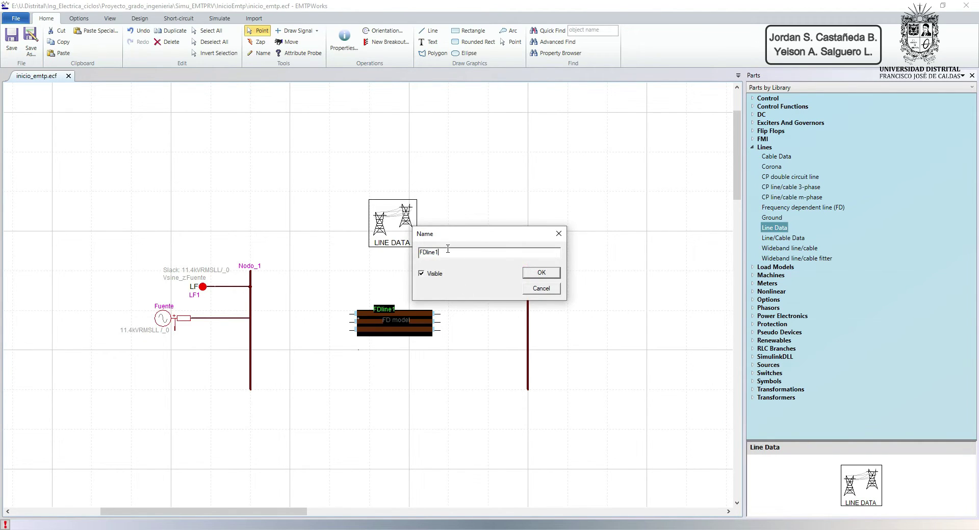
pyautogui.doubleClick(426, 252)
pyautogui.write('Linea')
pyautogui.click(541, 274)
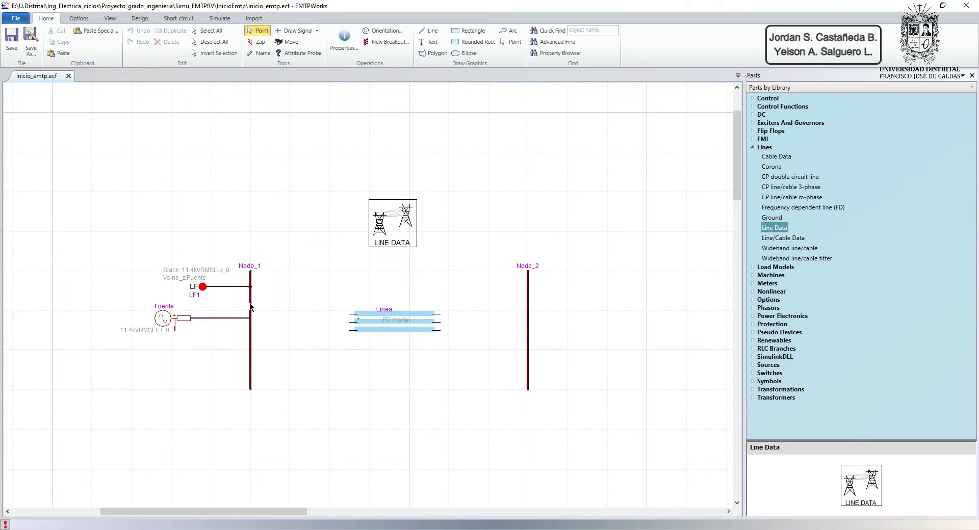
# - Place two bus-to-abc devices from the Pseudo Devices library, one at each end of Linea
pyautogui.click(316, 31)
pyautogui.click(317, 30)
pyautogui.click(752, 148)
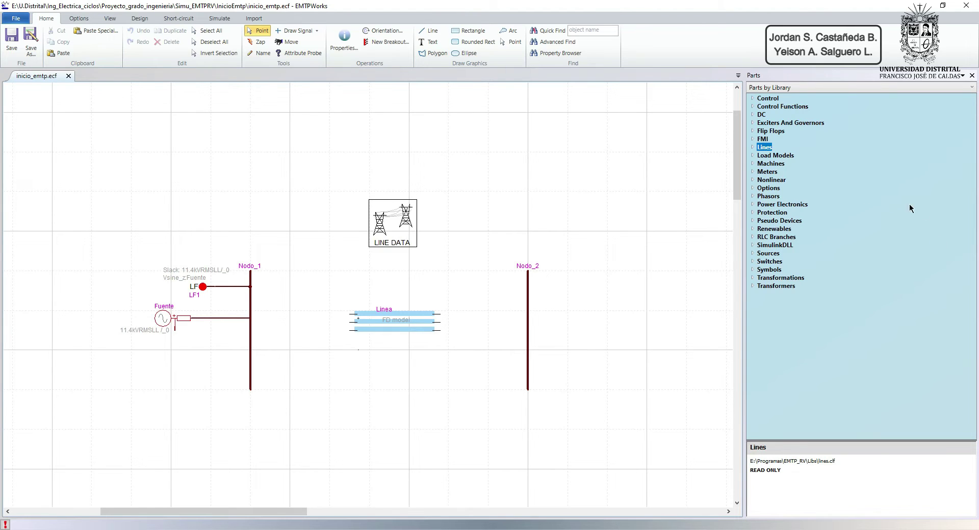
pyautogui.click(752, 222)
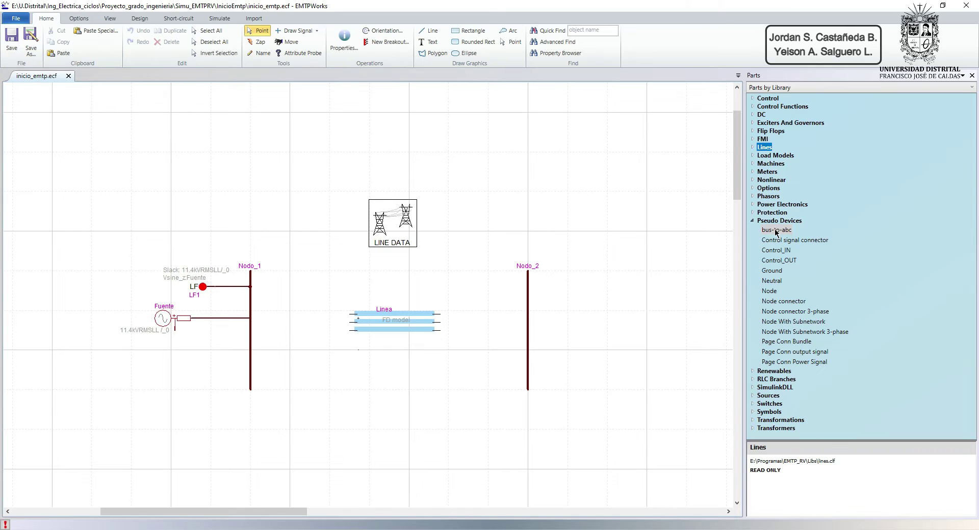
pyautogui.click(776, 232)
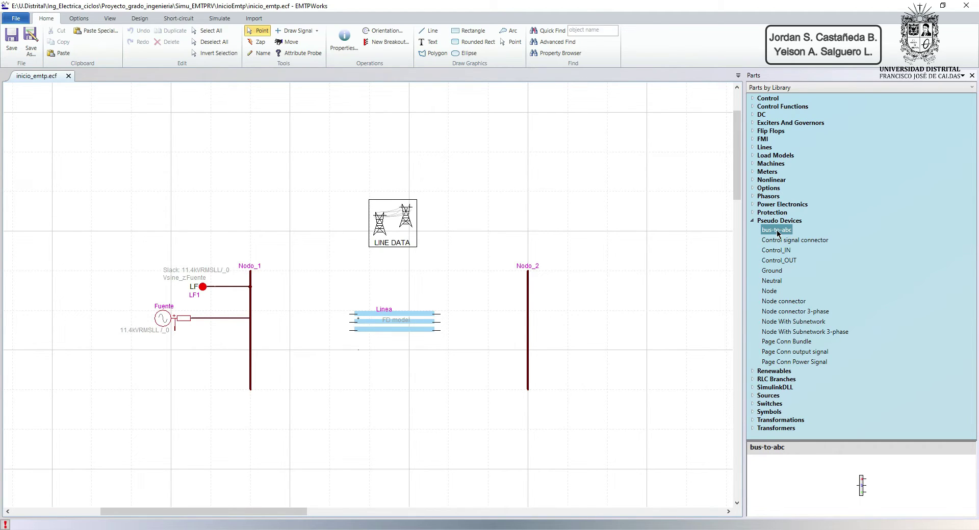
pyautogui.moveTo(773, 232); pyautogui.dragTo(313, 326)
pyautogui.moveTo(780, 233); pyautogui.dragTo(475, 324)
# - Connect the bus-to-abc device near Nodo_1 to that bus and to the three phase terminals of Linea
pyautogui.moveTo(302, 321); pyautogui.dragTo(254, 327)
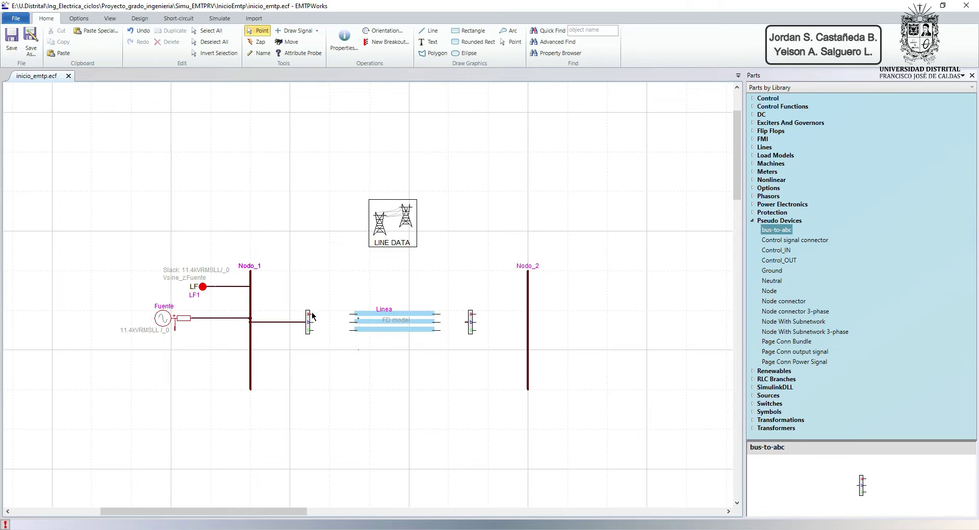
pyautogui.moveTo(312, 319); pyautogui.dragTo(354, 322)
# - Rotate the bus-to-abc device near Nodo_2 by 180° so its phase pins face Linea
pyautogui.click(471, 323)
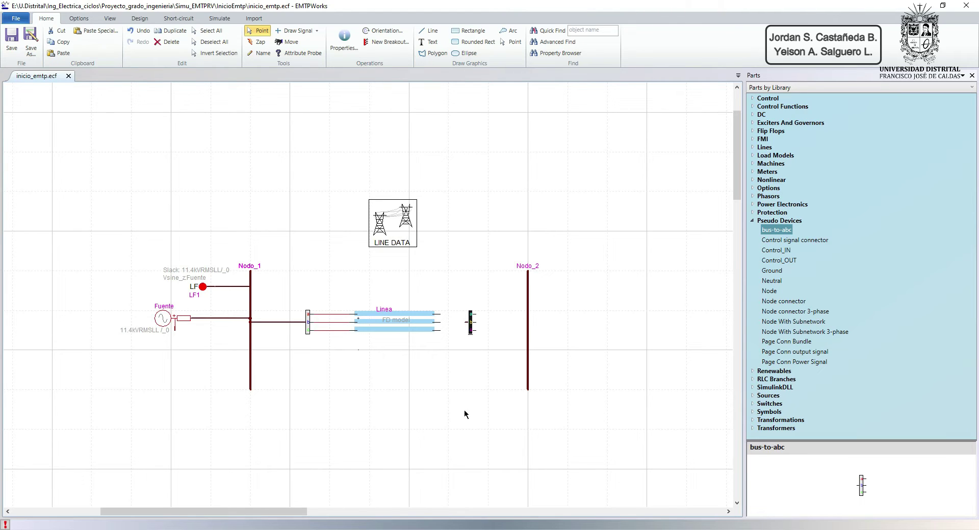
pyautogui.hotkey('ctrl', 'r')
pyautogui.hotkey('ctrl', 'r')
pyautogui.click(491, 330)
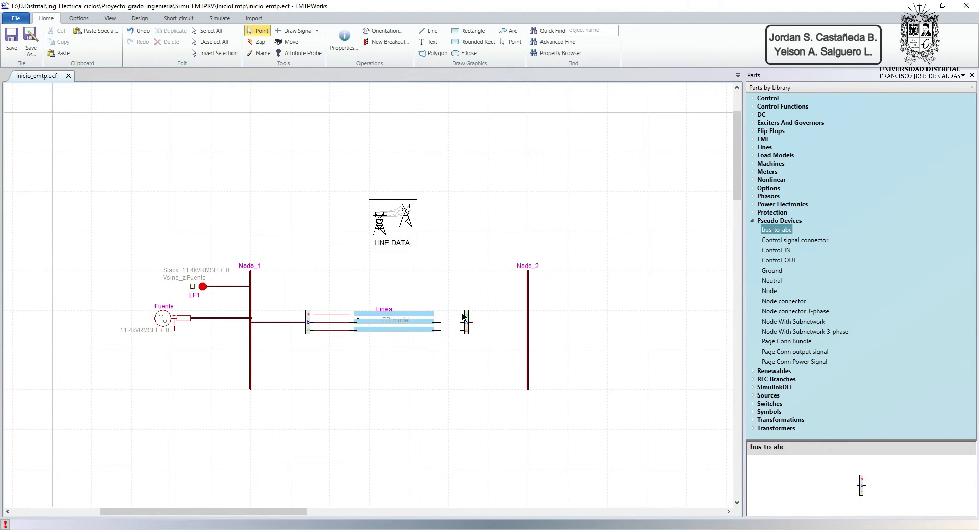
pyautogui.moveTo(461, 314); pyautogui.dragTo(436, 315)
pyautogui.click(258, 41)
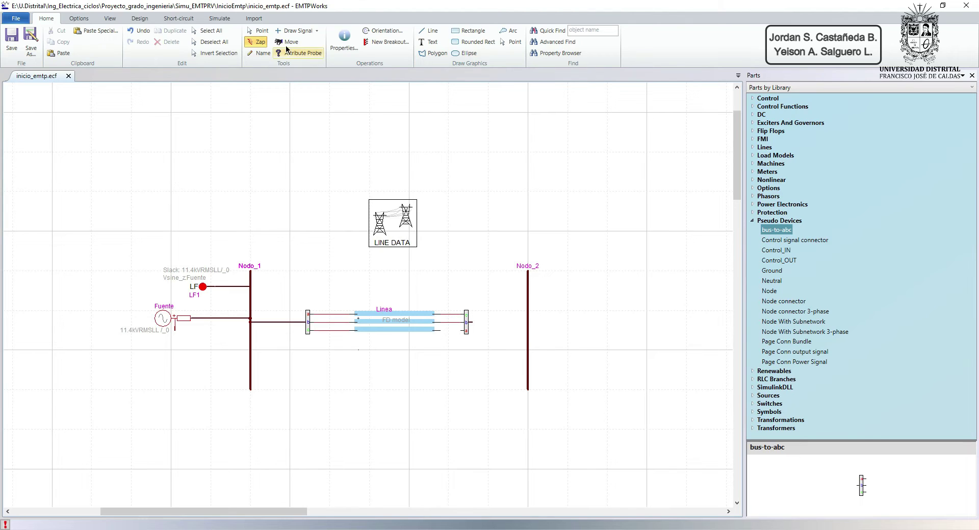
pyautogui.click(450, 321)
pyautogui.click(259, 30)
# - Flip the bus-to-abc device near Nodo_2 vertically and realign its pins with the phase terminals of Linea
pyautogui.click(467, 321)
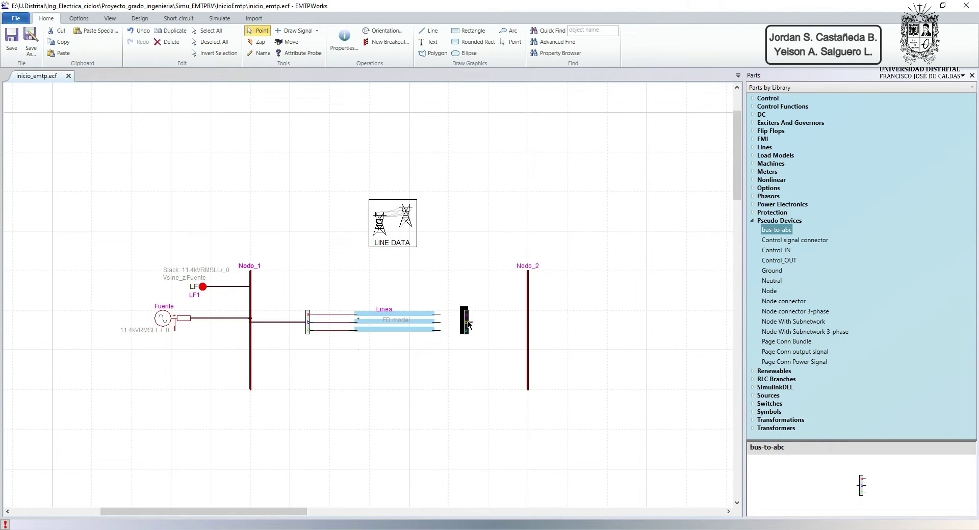
pyautogui.rightClick(467, 323)
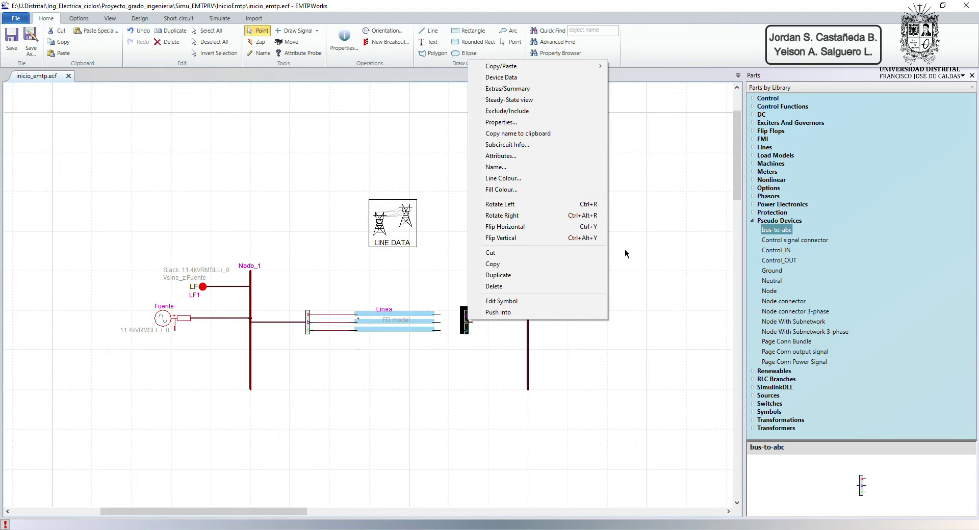
pyautogui.click(506, 239)
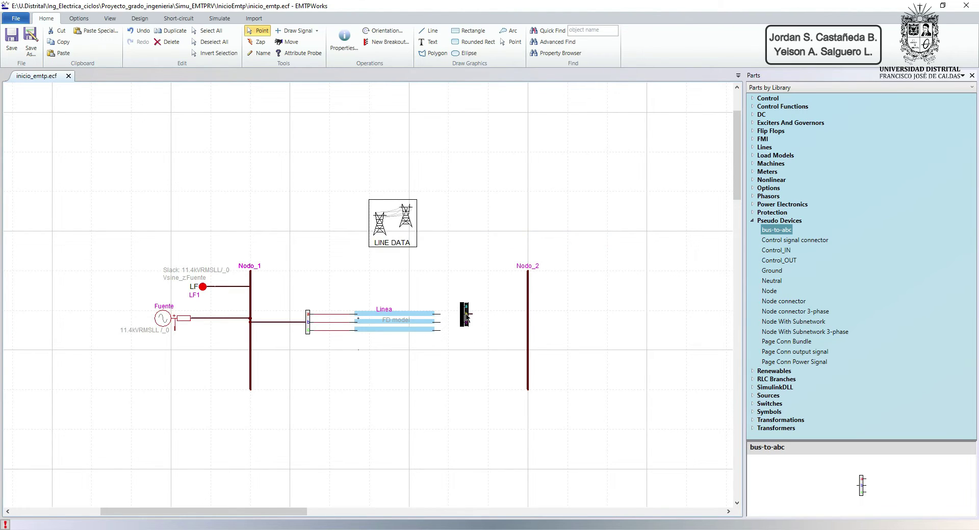
pyautogui.moveTo(467, 317); pyautogui.dragTo(467, 325)
pyautogui.click(487, 343)
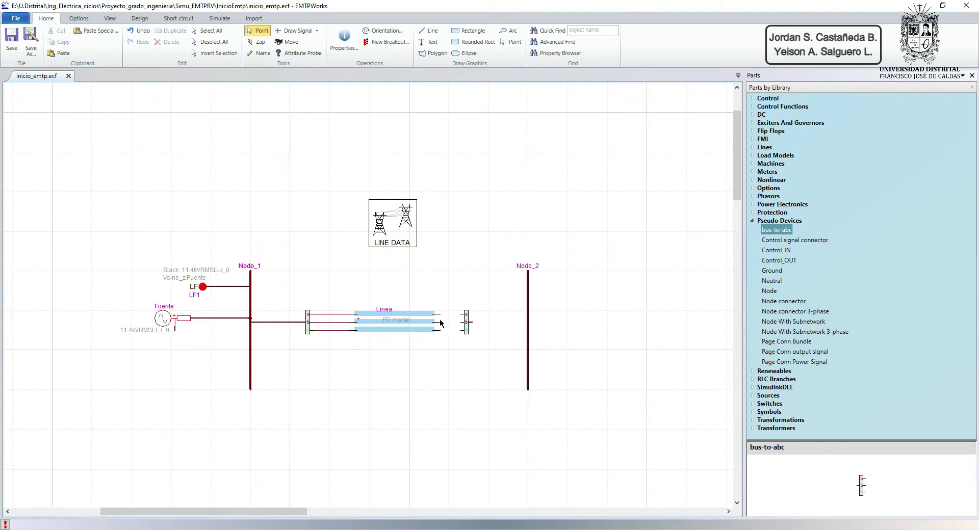
# - Connect the flipped bus-to-abc device to the three phase terminals of Linea and to the Nodo_2 bus
pyautogui.moveTo(465, 314); pyautogui.dragTo(436, 322)
pyautogui.click(462, 332)
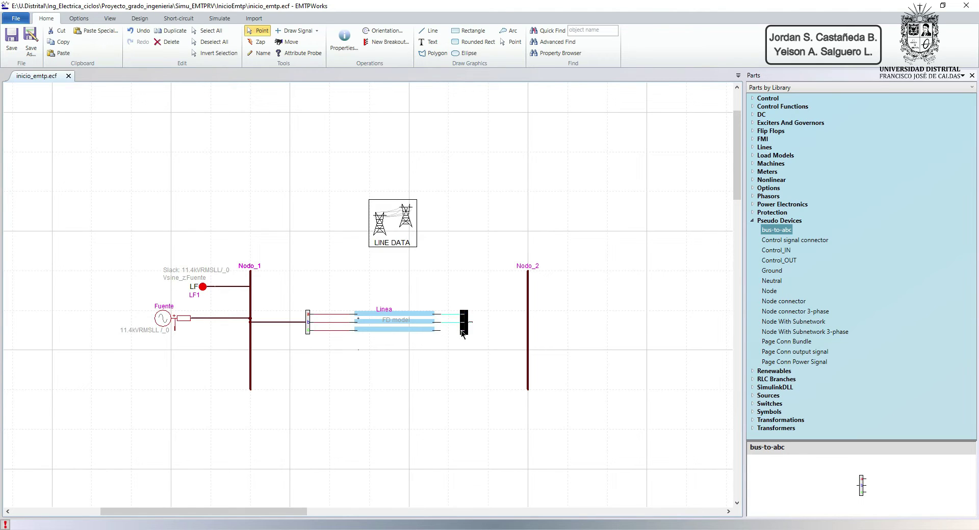
pyautogui.moveTo(462, 331); pyautogui.dragTo(442, 331)
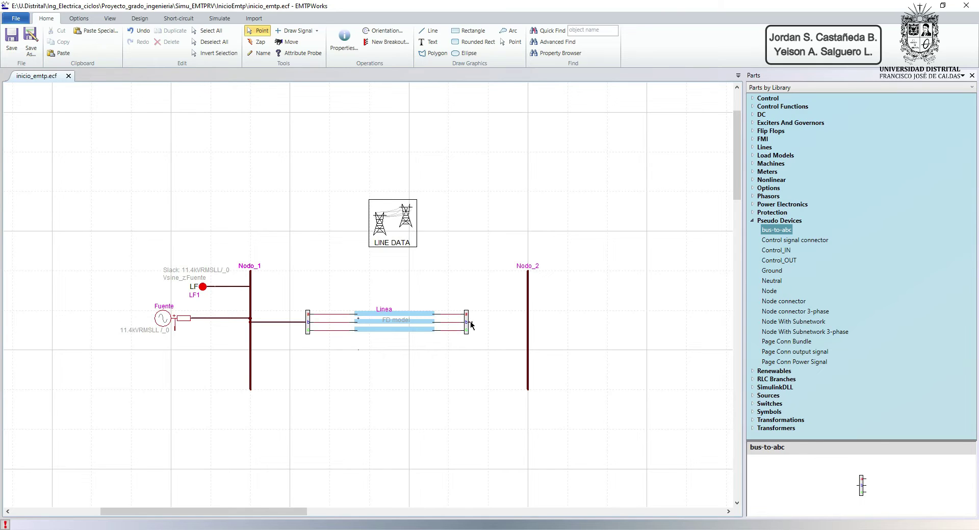
pyautogui.moveTo(472, 324); pyautogui.dragTo(528, 323)
# - Open the Line Data block's calculation settings and set the line length to 3 km
pyautogui.click(405, 230)
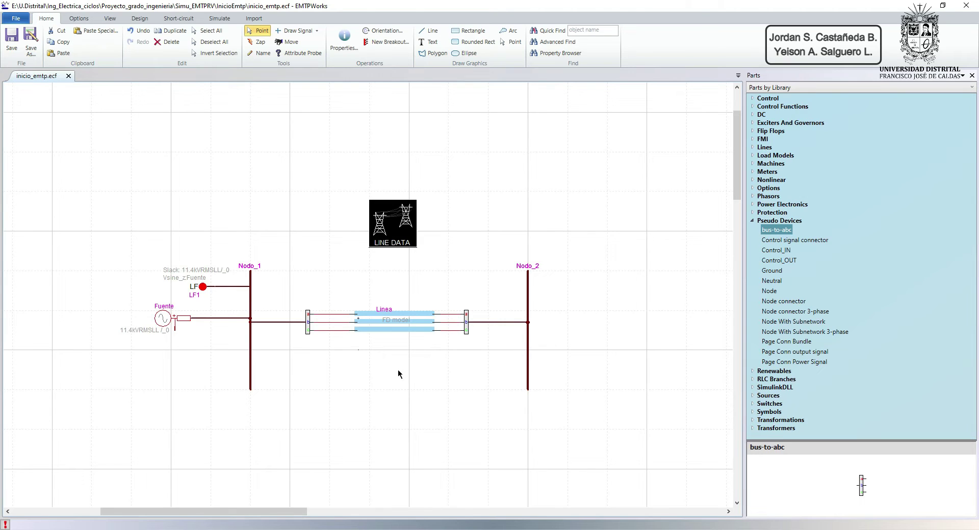
pyautogui.doubleClick(391, 237)
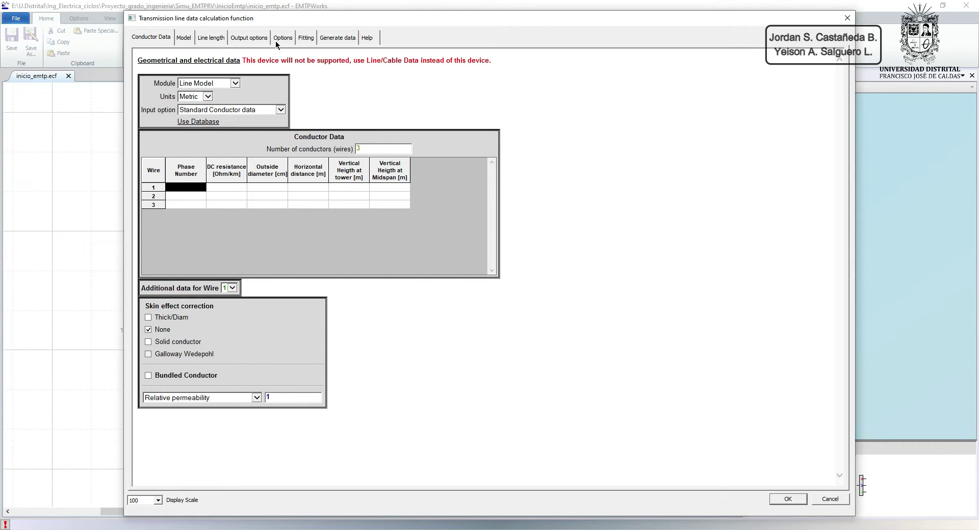
pyautogui.click(214, 38)
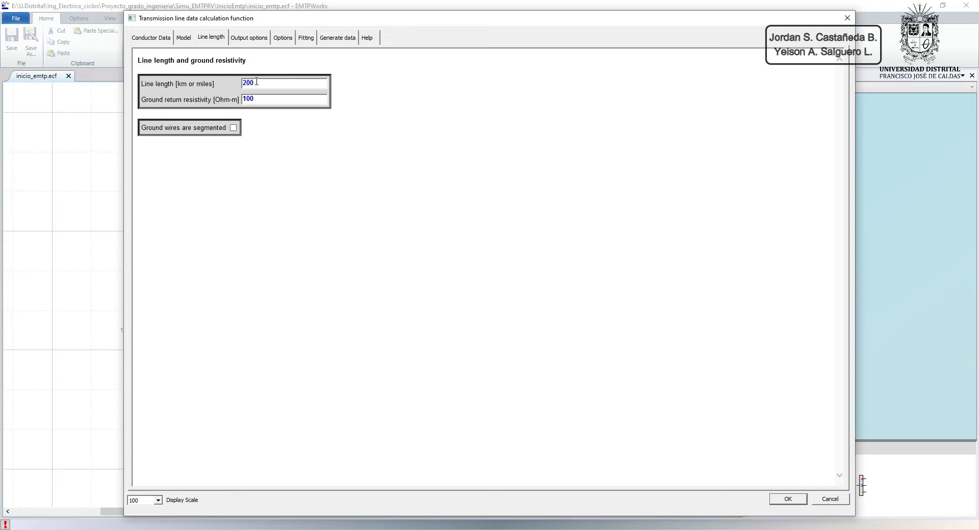
pyautogui.click(266, 83)
pyautogui.write('3')
pyautogui.click(260, 99)
# - Open the conductor data settings and examine the pole construction distances in the LA005 standard in the browser, returning to EMTP
pyautogui.click(155, 38)
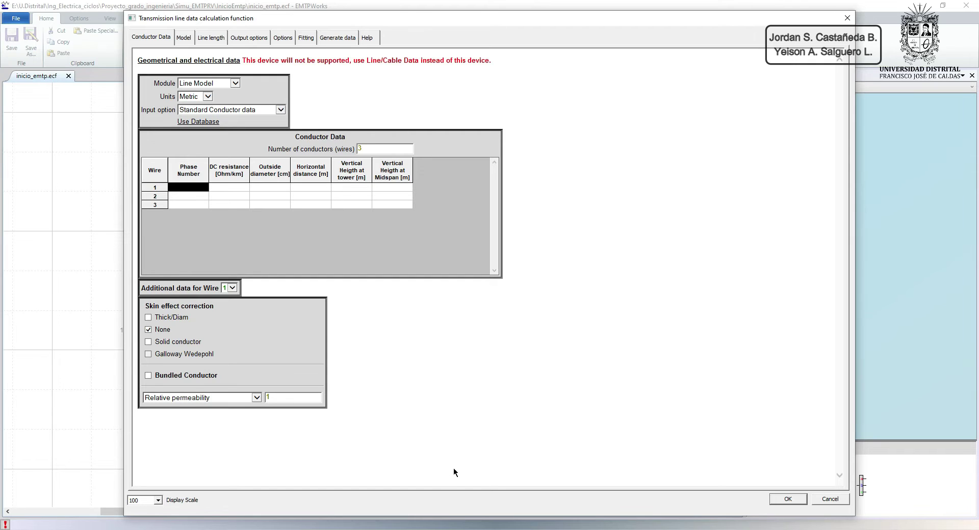
pyautogui.click(480, 469)
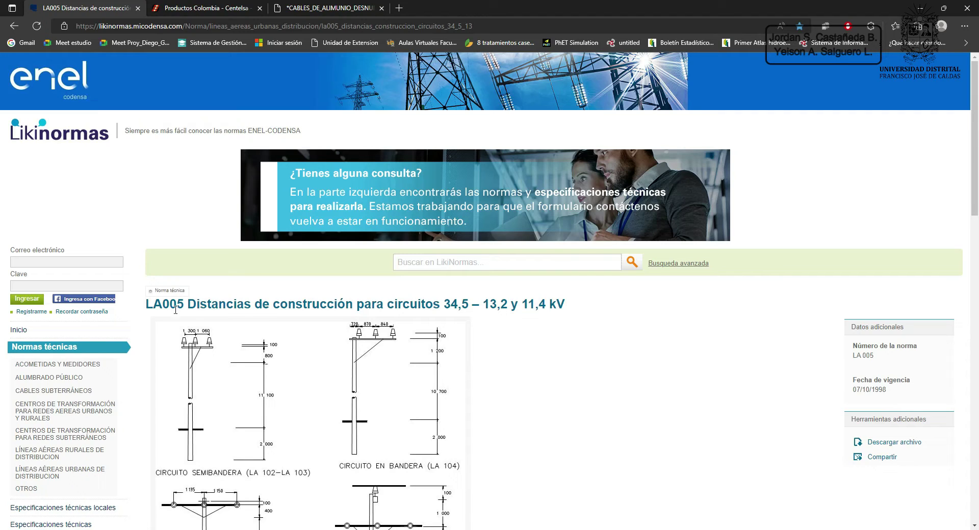
pyautogui.scroll(-1, 510, 349)
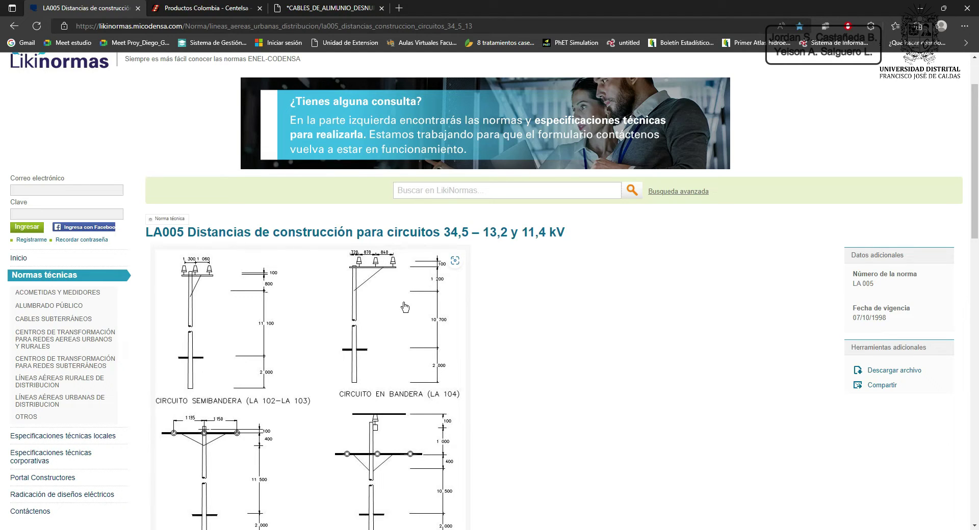
pyautogui.hotkey('ctrl', '+')
pyautogui.hotkey('ctrl', '+')
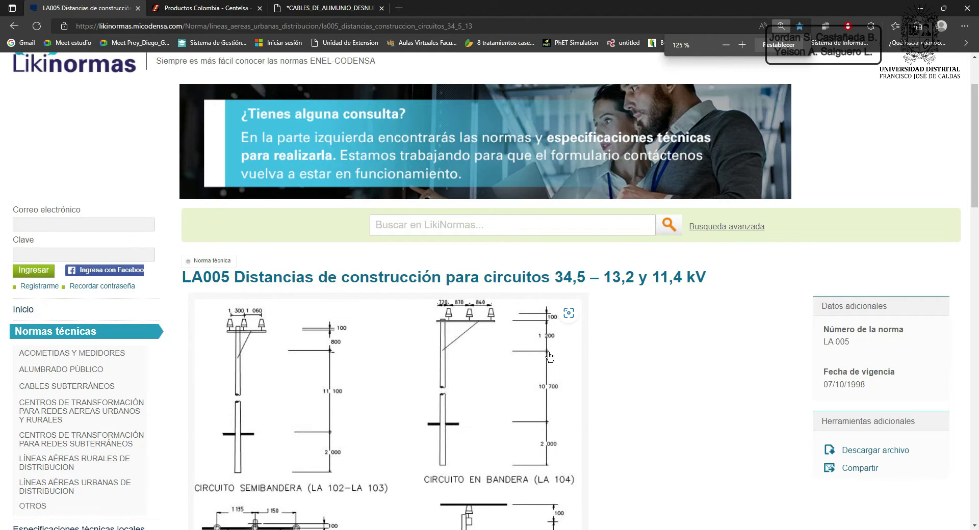
pyautogui.scroll(-1, 549, 358)
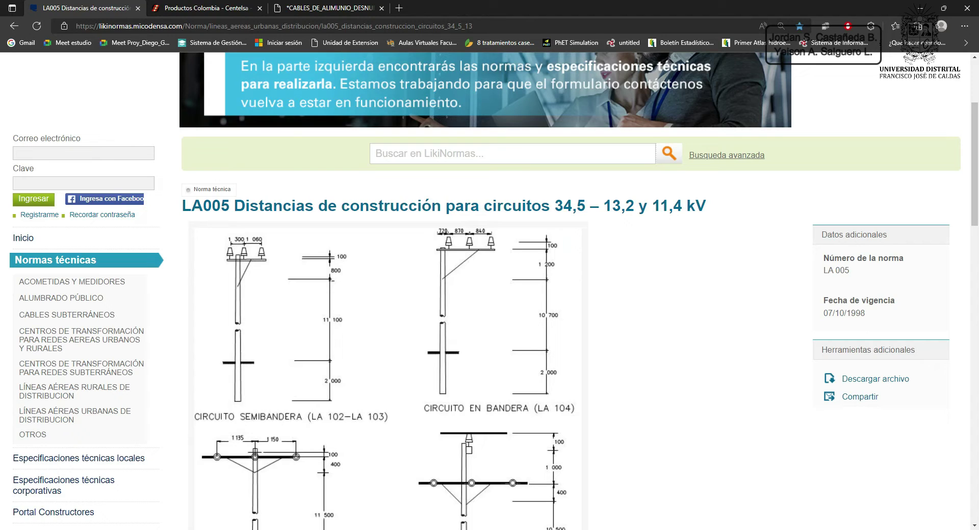
pyautogui.moveTo(575, 529)
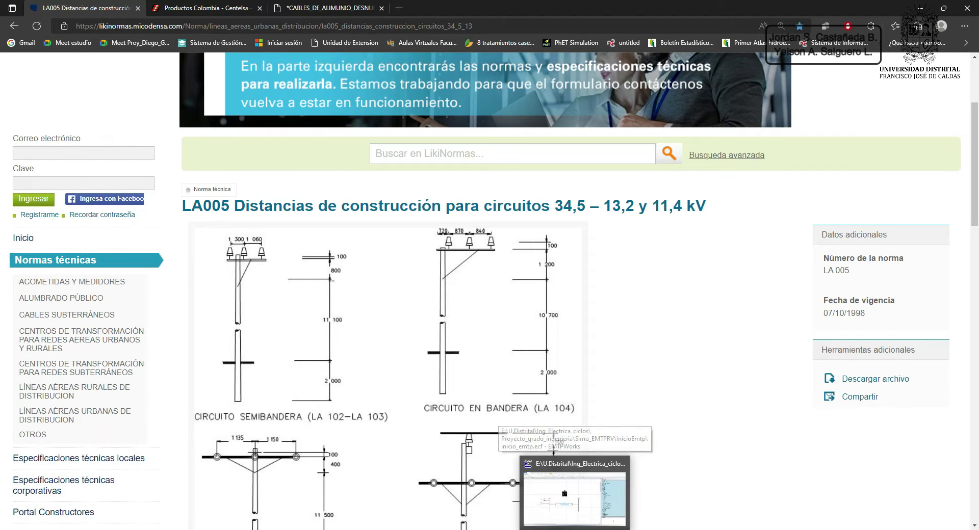
pyautogui.click(574, 492)
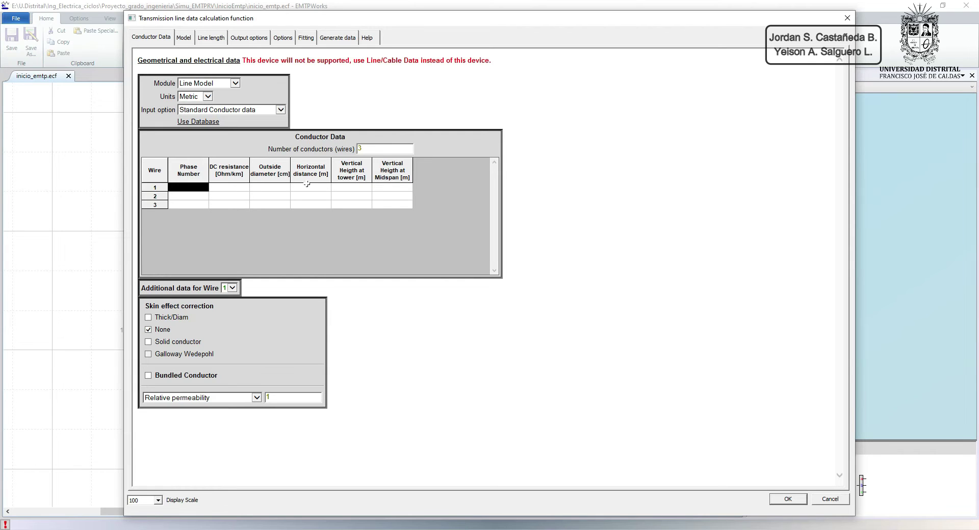
# - Assign phase numbers 1, 2 and 3 to wires 1, 2 and 3 in the conductor data table
pyautogui.click(188, 186)
pyautogui.write('1')
pyautogui.click(183, 196)
pyautogui.write('2')
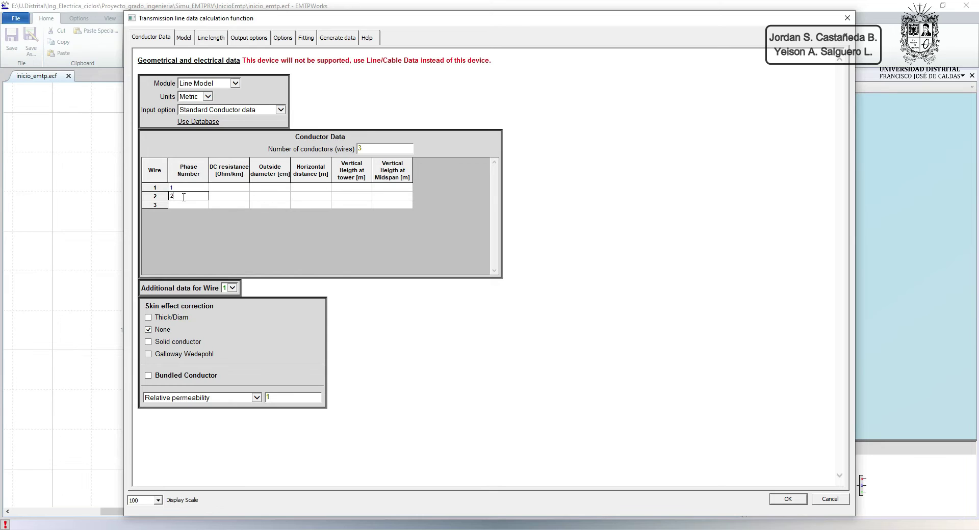
pyautogui.click(189, 204)
pyautogui.write('3')
pyautogui.click(291, 246)
# - Set the number of conductors to 4, reopen the Line Data block and give the fourth wire phase number 0
pyautogui.click(368, 151)
pyautogui.click(368, 152)
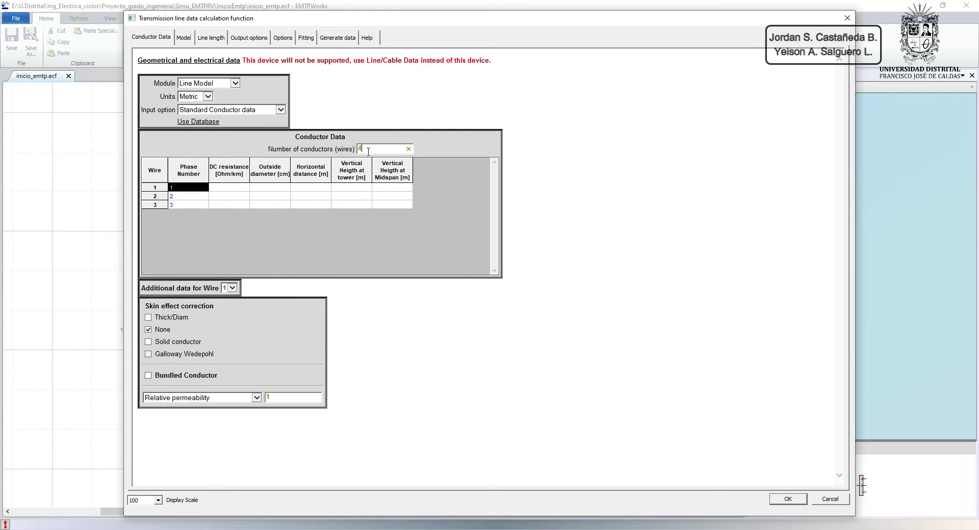
pyautogui.press('Escape')
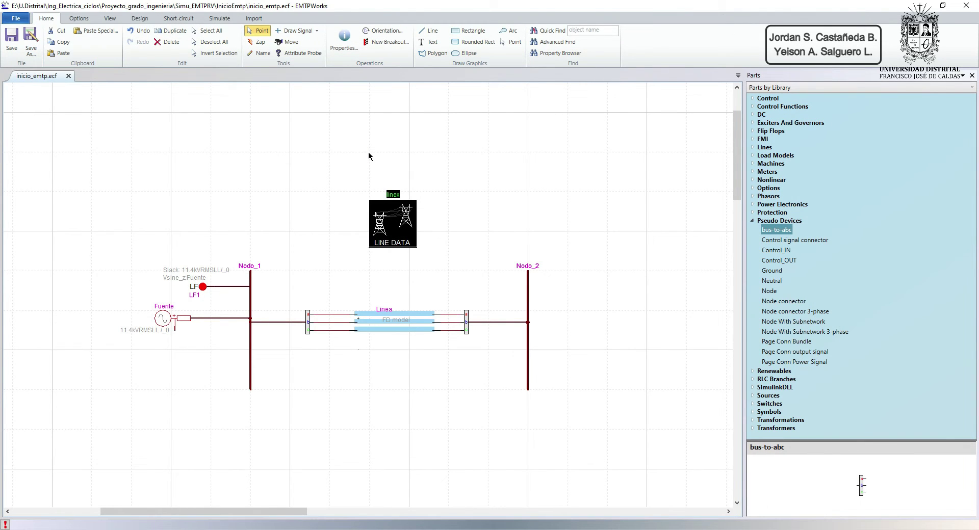
pyautogui.doubleClick(393, 221)
pyautogui.click(179, 213)
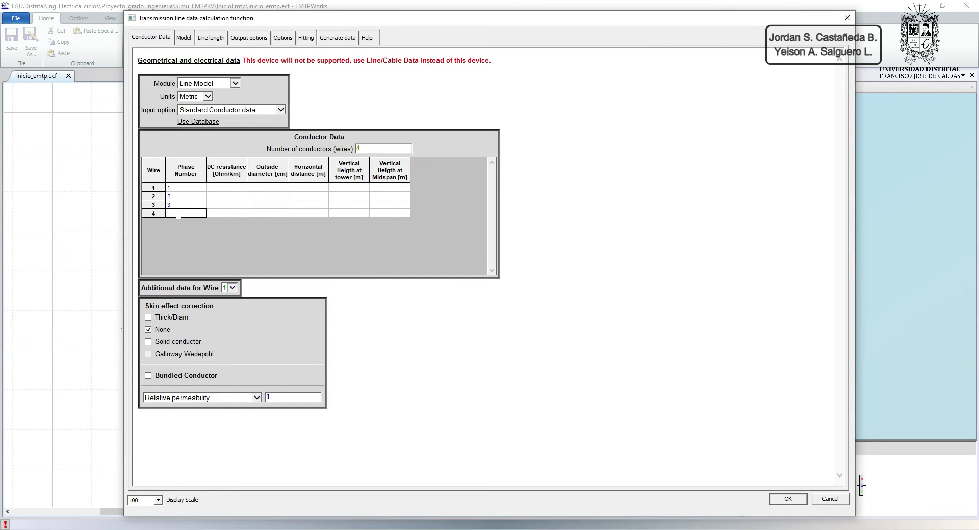
pyautogui.click(260, 213)
pyautogui.press('Left')
pyautogui.press('Right')
pyautogui.press('Right')
pyautogui.press('Right')
pyautogui.press('Right')
pyautogui.click(218, 214)
pyautogui.click(187, 214)
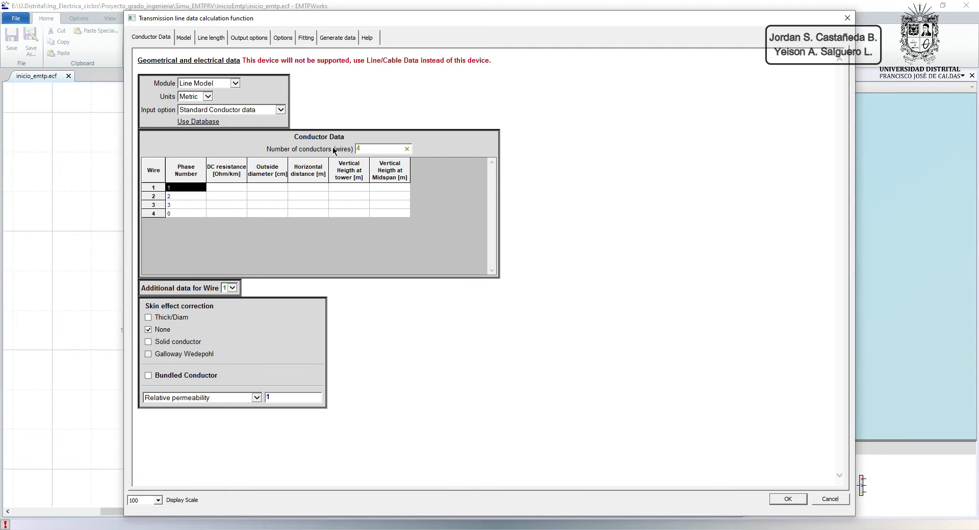
# - Set the number of conductors back to 3, removing the fourth wire from the table
pyautogui.click(361, 148)
pyautogui.write('3')
pyautogui.click(332, 243)
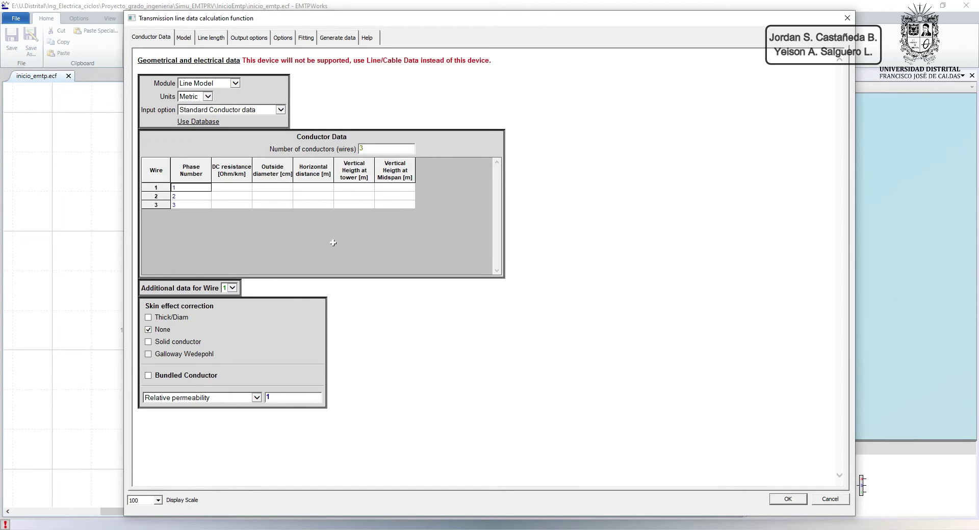
pyautogui.click(184, 196)
pyautogui.click(186, 205)
pyautogui.click(238, 181)
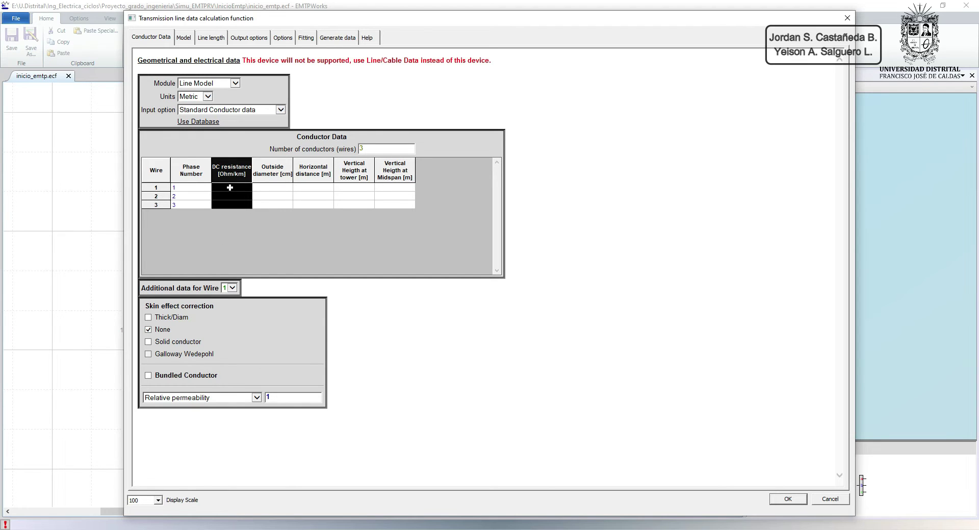
pyautogui.click(230, 188)
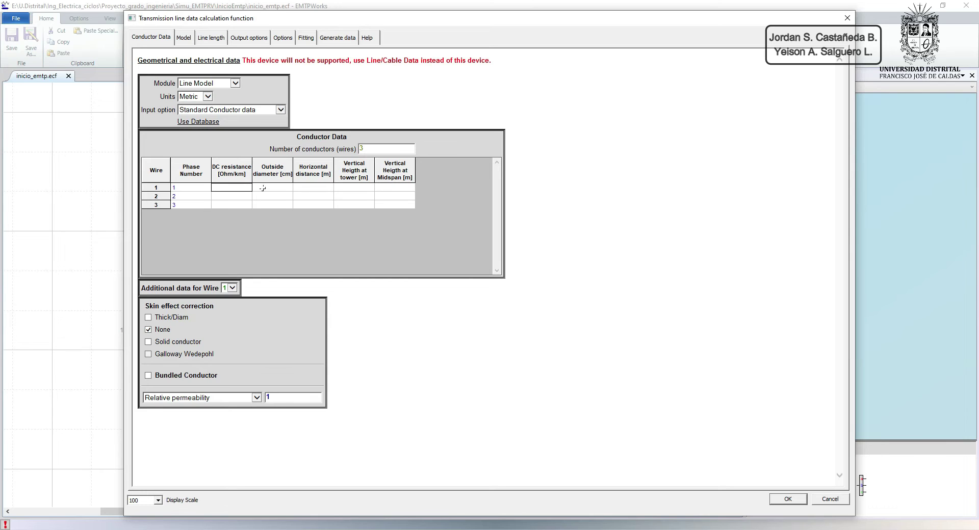
pyautogui.click(317, 187)
pyautogui.click(228, 187)
# - Switch to the browser and look through Centelsa's bare aluminium cable catalogue for the ACSR cables
pyautogui.hotkey('alt', 'Tab')
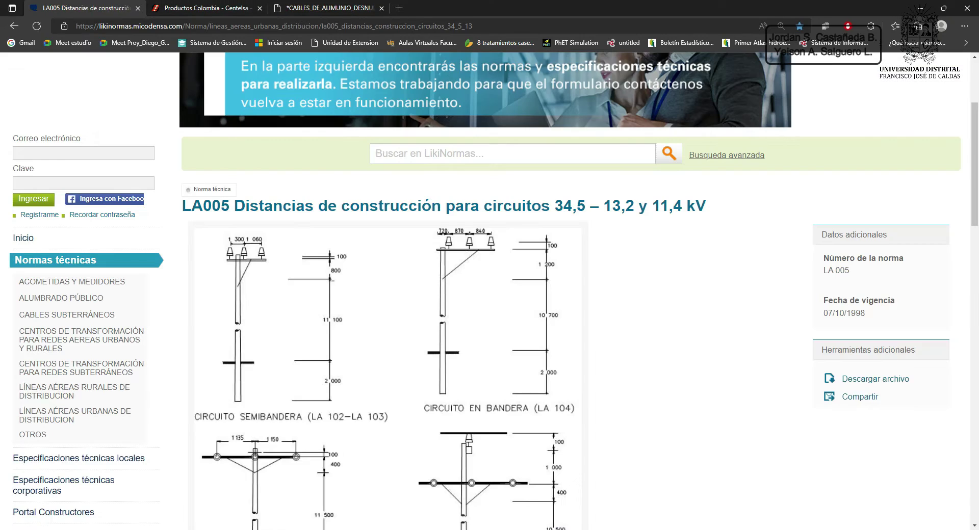
pyautogui.click(205, 12)
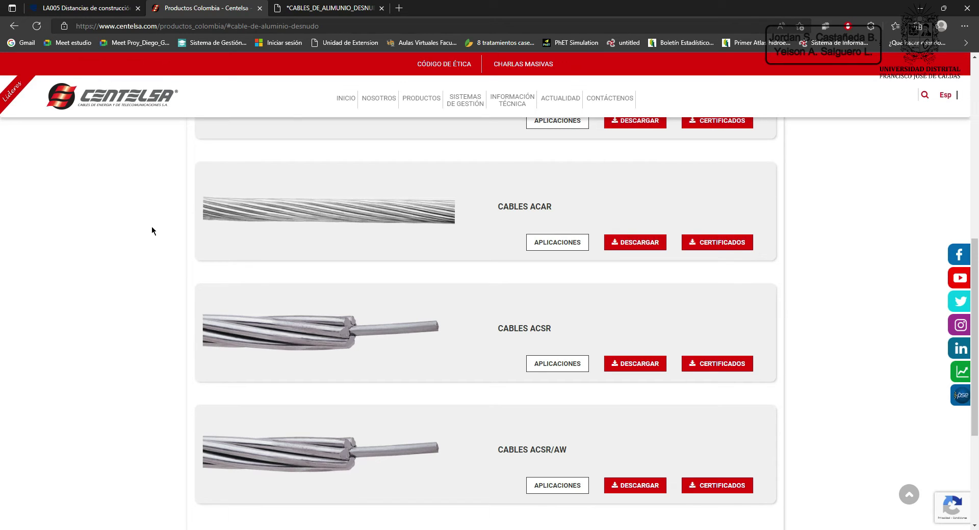
pyautogui.scroll(8, 321, 364)
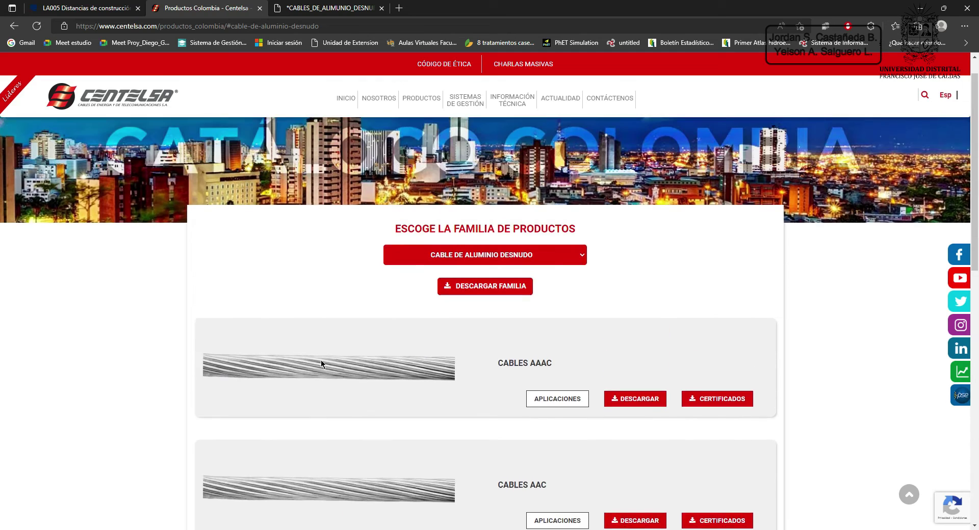
pyautogui.scroll(-7, 316, 362)
pyautogui.scroll(3, 213, 332)
pyautogui.scroll(-4, 212, 332)
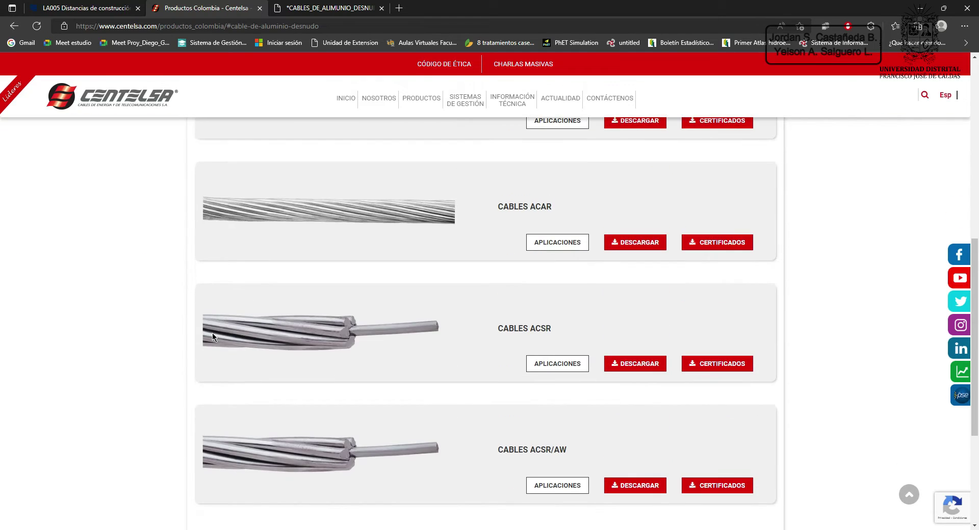
pyautogui.scroll(6, 219, 354)
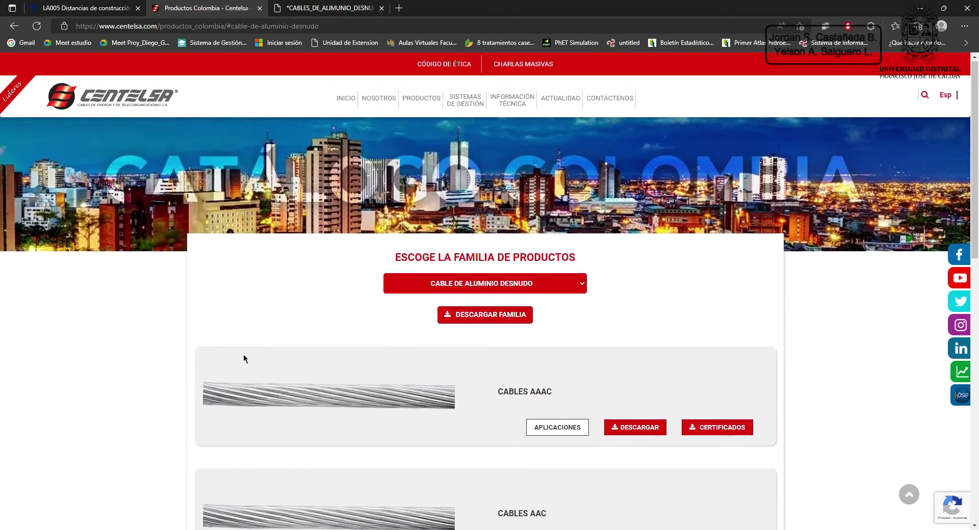
pyautogui.scroll(-5, 243, 359)
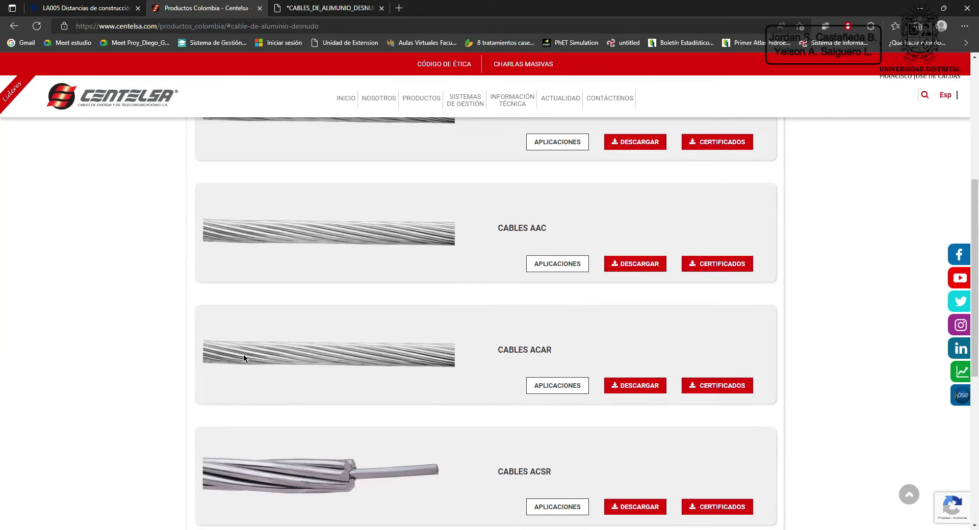
pyautogui.scroll(-3, 243, 358)
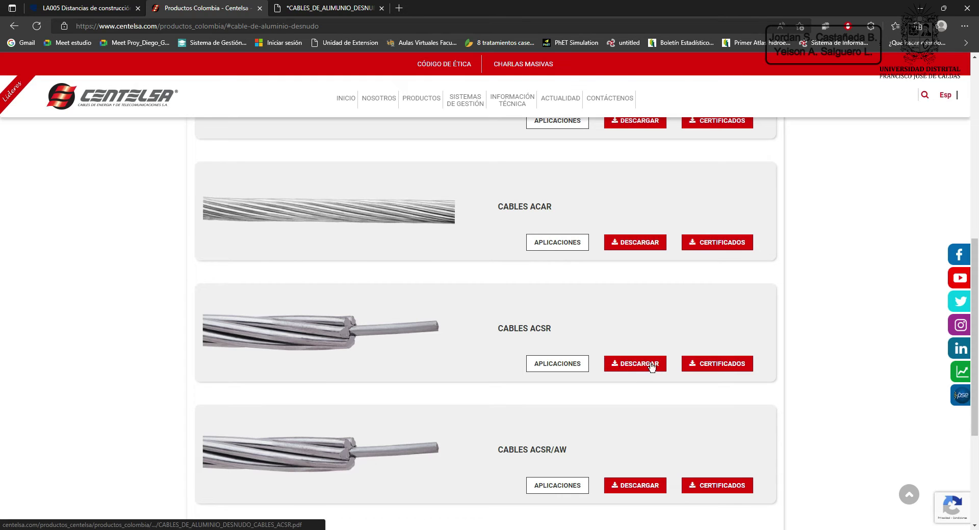
# - View the ACSR cable data sheet for the Raven 1/0 conductor's DC resistance and return to EMTP's conductor data
pyautogui.rightClick(632, 363)
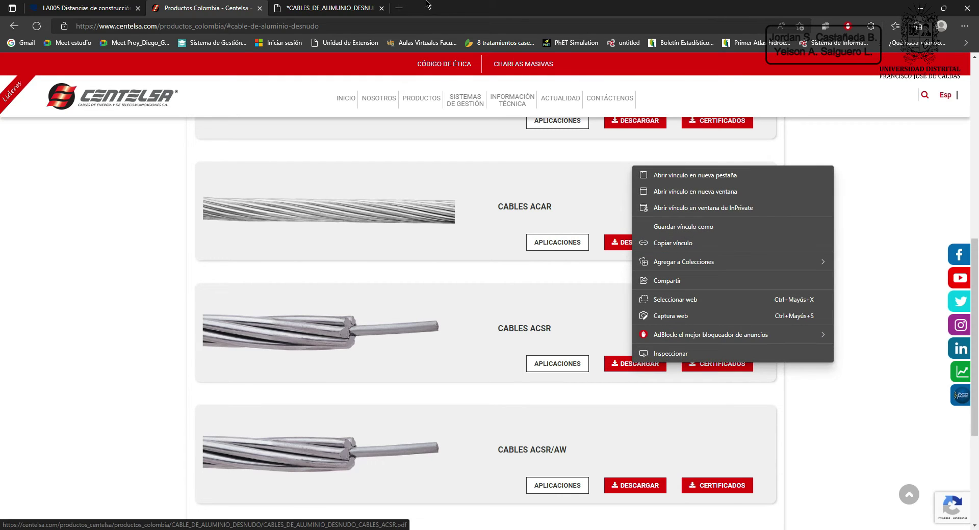
pyautogui.click(342, 9)
pyautogui.click(341, 9)
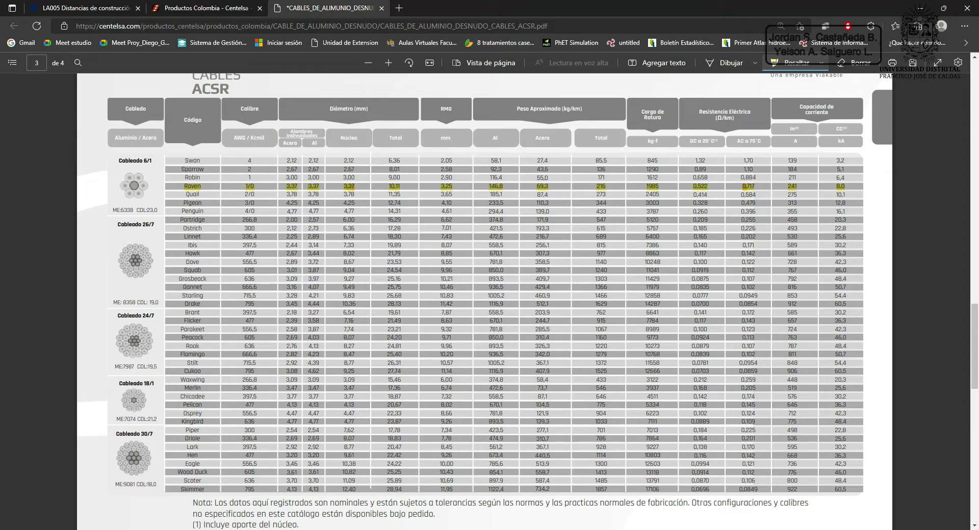
pyautogui.hotkey('alt', 'Tab')
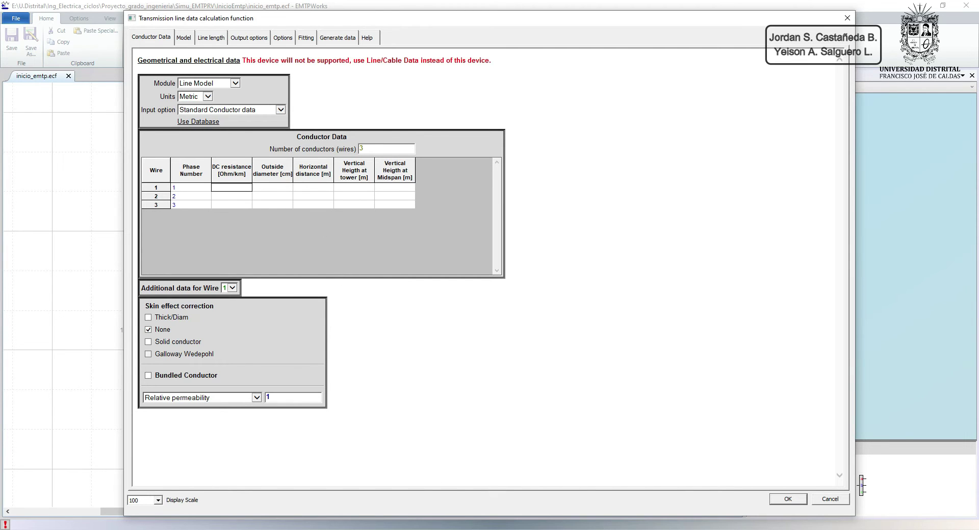
pyautogui.hotkey('alt', 'Tab')
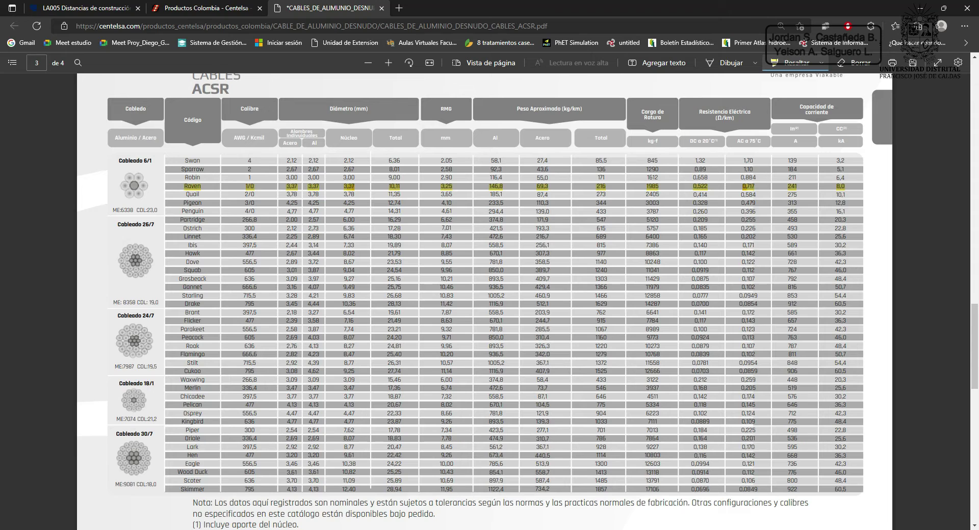
pyautogui.moveTo(549, 529)
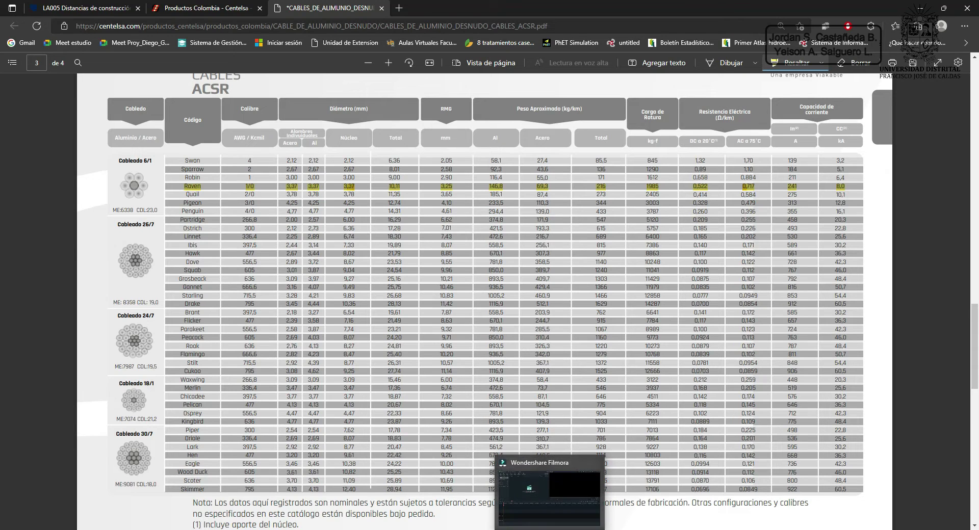
pyautogui.click(620, 489)
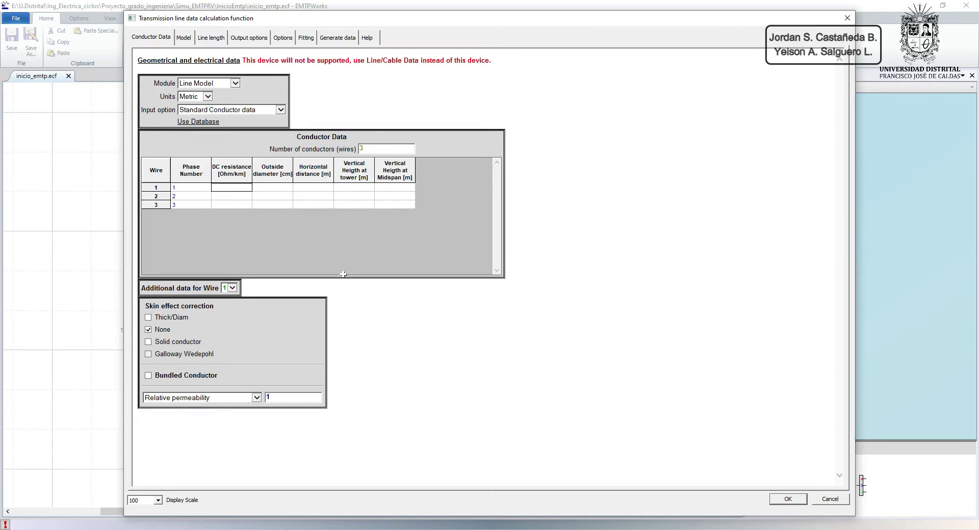
# - Set the DC resistance of all three wires to 0.522 Ohm/km
pyautogui.click(231, 187)
pyautogui.write('0.522')
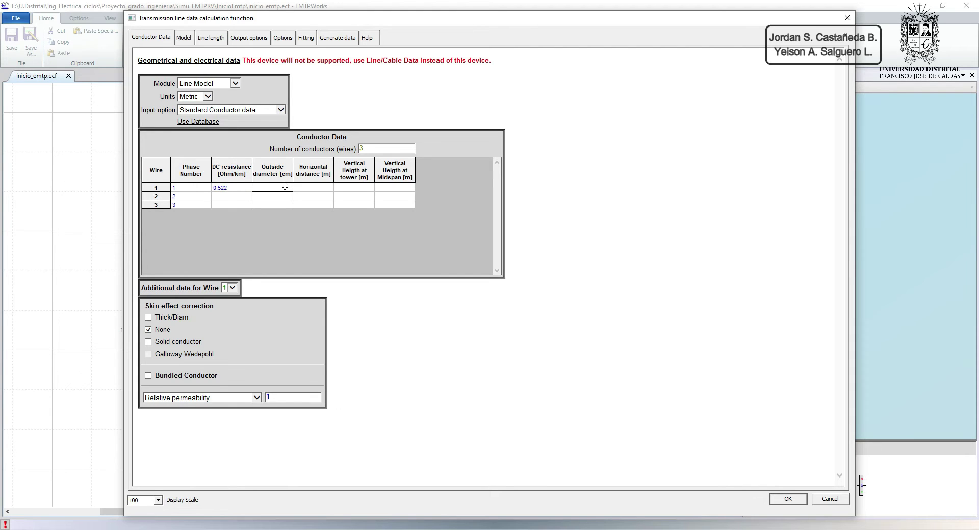
pyautogui.click(228, 197)
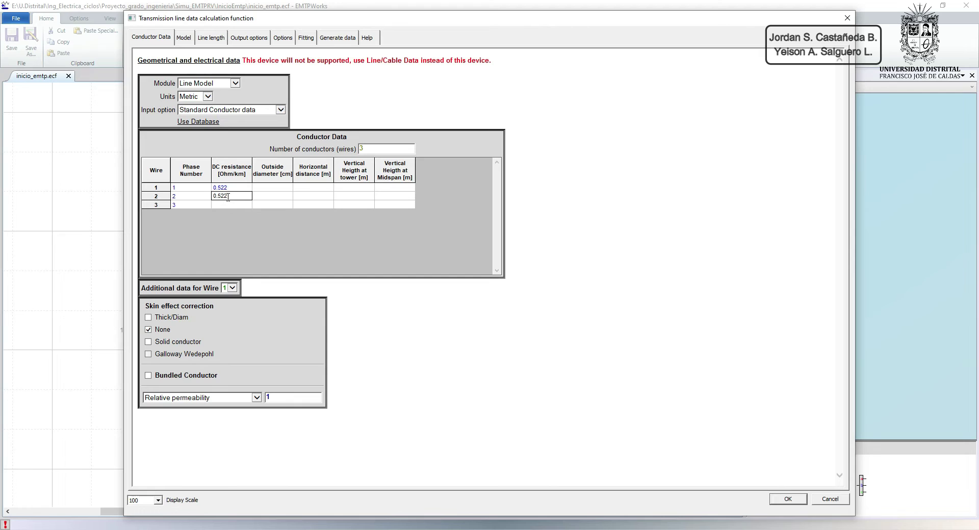
pyautogui.press('Return')
pyautogui.write('0.522')
pyautogui.click(285, 187)
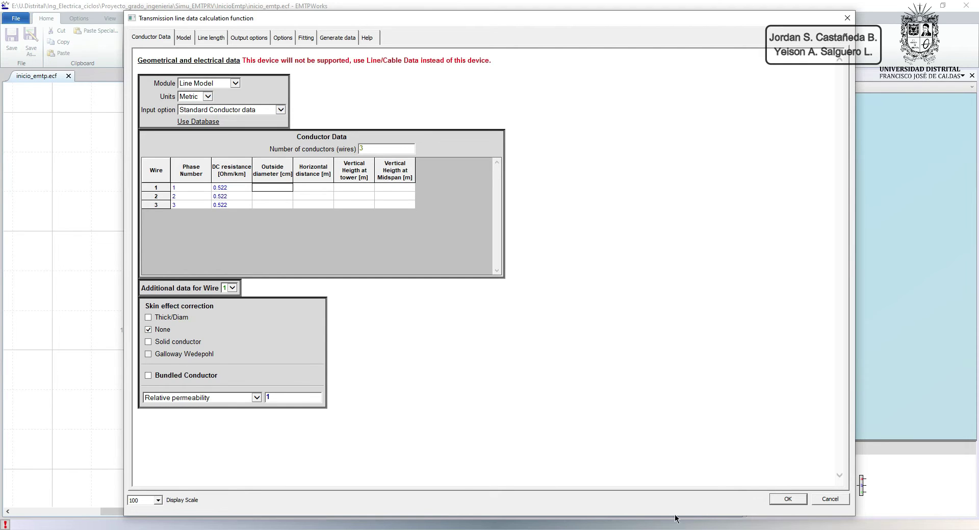
# - Check the Raven conductor's total diameter in the ACSR data sheet and return to EMTP's conductor data table
pyautogui.moveTo(550, 528)
pyautogui.click(551, 519)
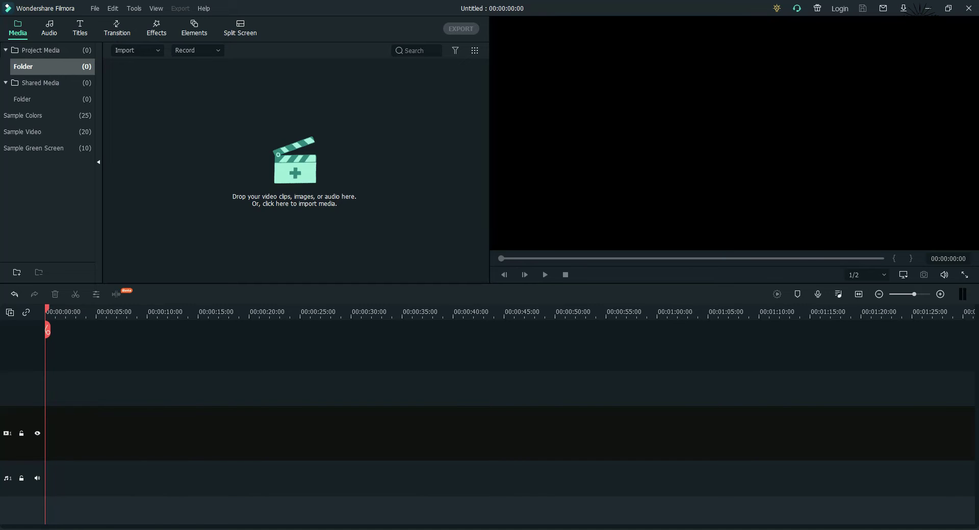
pyautogui.click(550, 525)
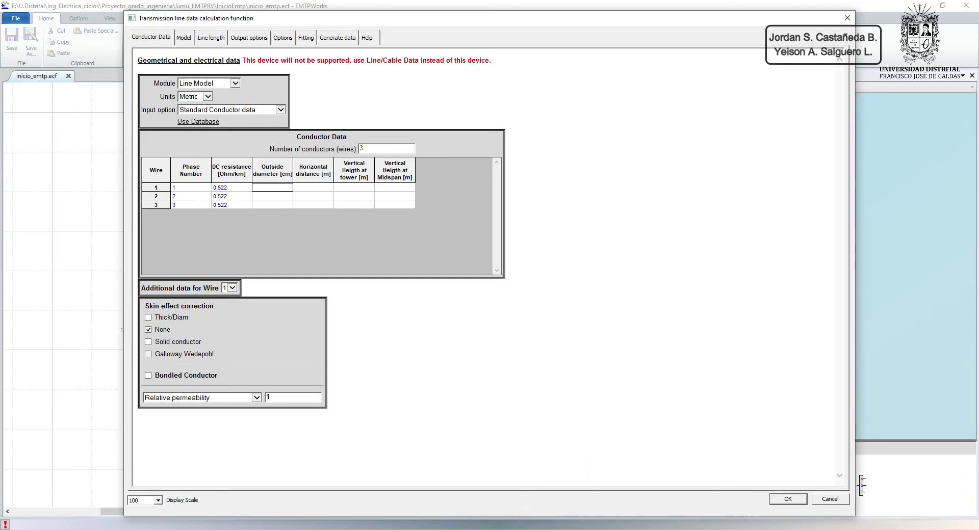
pyautogui.click(510, 526)
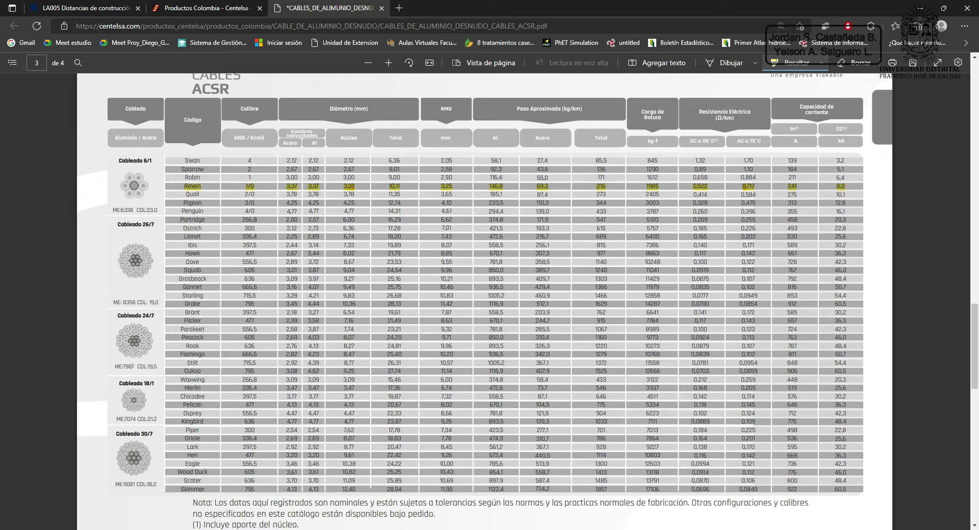
pyautogui.hotkey('alt', 'Tab')
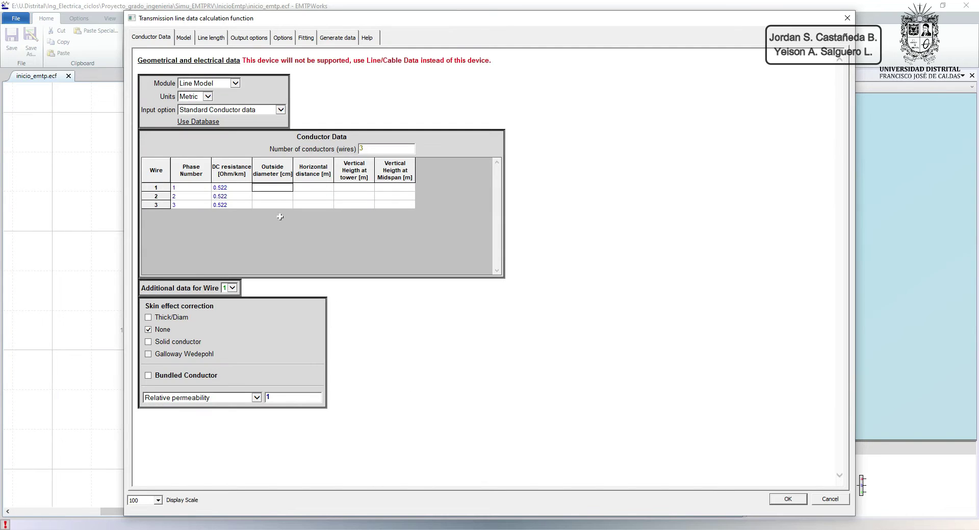
# - Set the outside diameter of all three wires to 1.011 cm in the conductor data table
pyautogui.click(275, 187)
pyautogui.write('1.011')
pyautogui.click(274, 196)
pyautogui.write('1.011')
pyautogui.click(274, 204)
pyautogui.write('1.011')
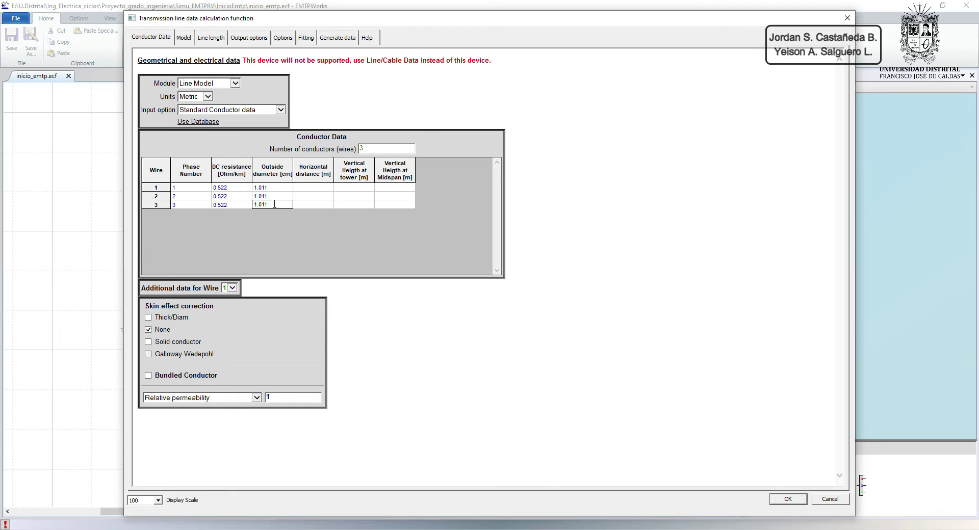
# - Compare the skin effect correction options for wire 1 and select Thick/Diam
pyautogui.click(312, 187)
pyautogui.click(231, 288)
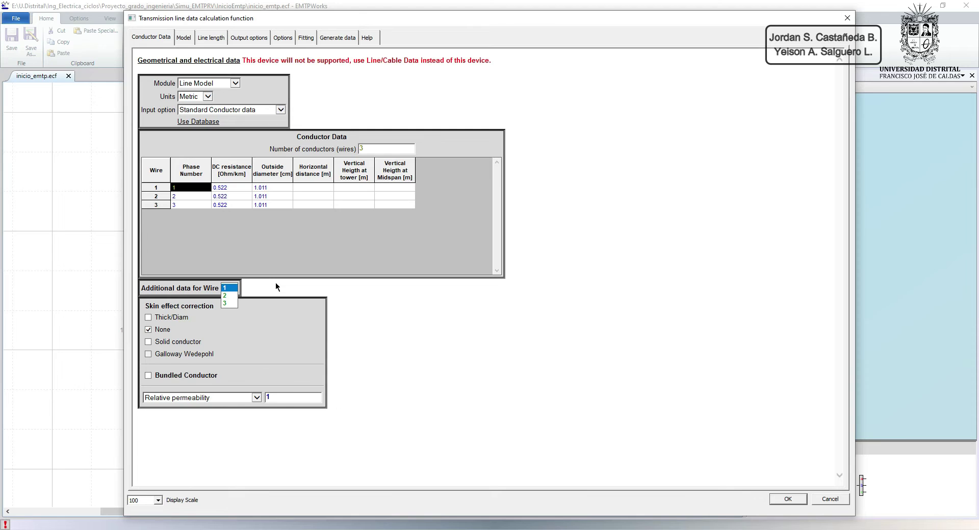
pyautogui.click(270, 305)
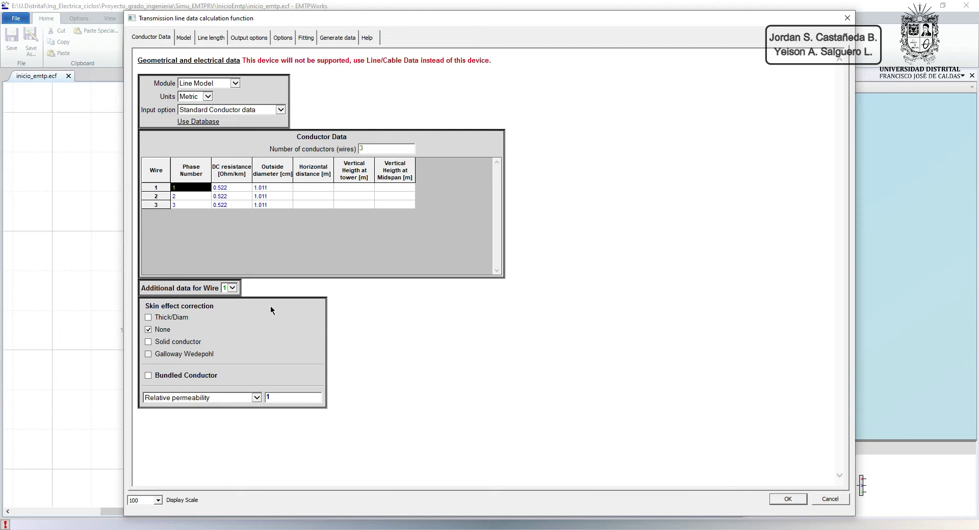
pyautogui.click(148, 317)
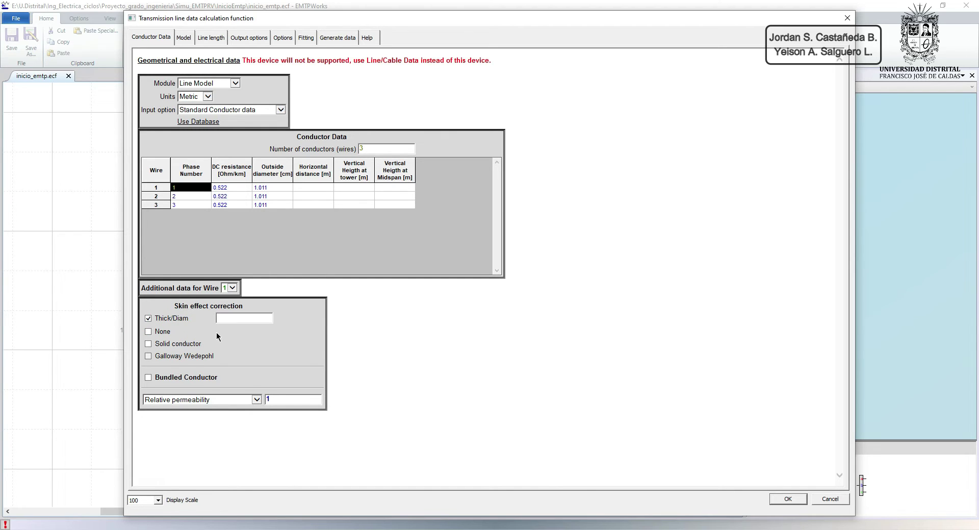
pyautogui.click(149, 345)
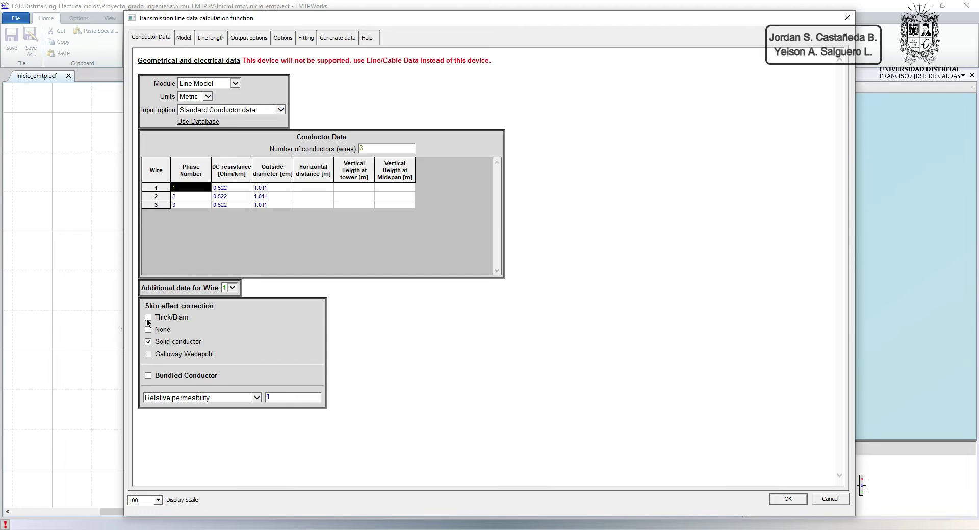
pyautogui.click(148, 330)
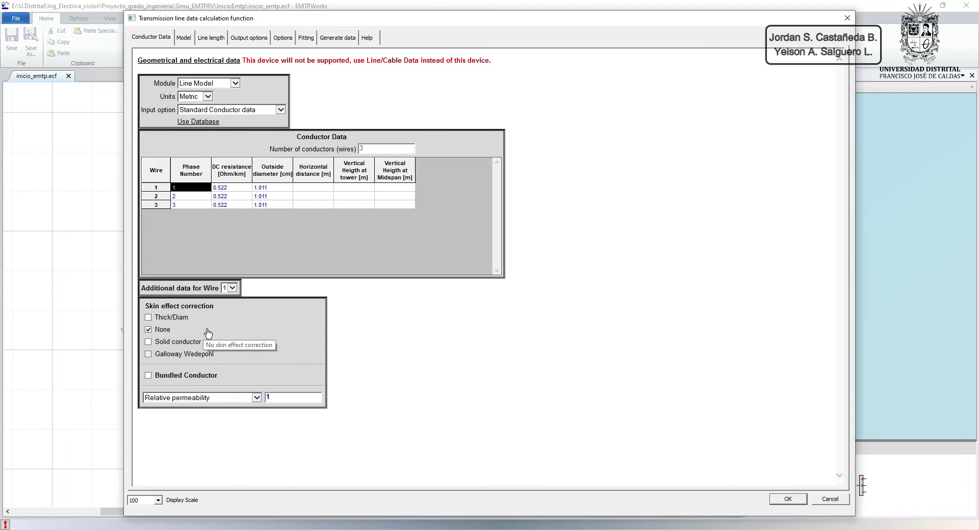
pyautogui.click(148, 318)
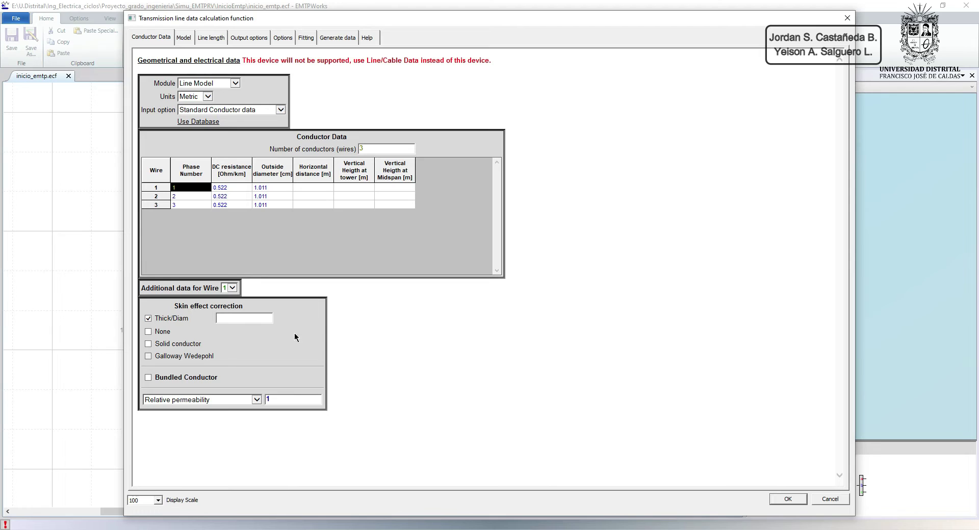
pyautogui.click(238, 317)
# - Open the conductor data help document in Adobe Acrobat Reader and read the conductor table, skin effect correction and bundled conductor descriptions
pyautogui.click(367, 37)
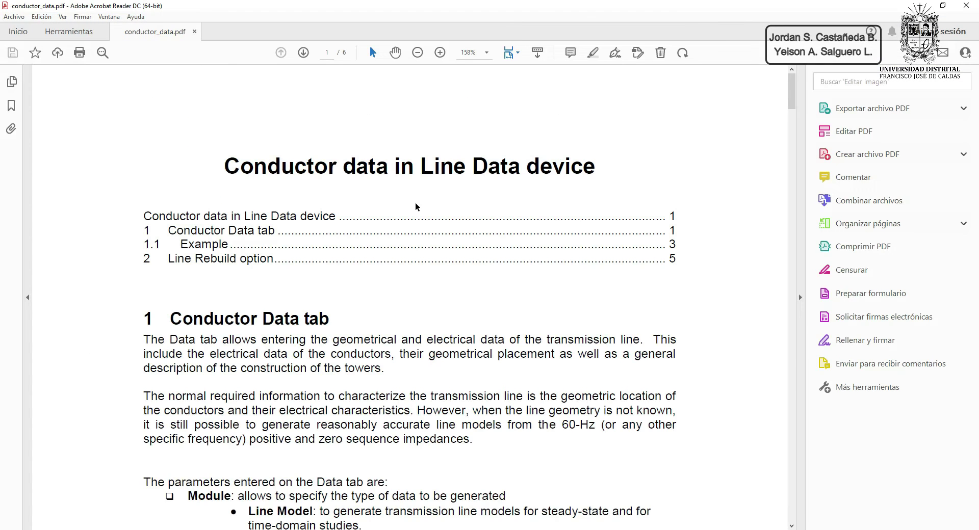
pyautogui.scroll(-2, 425, 202)
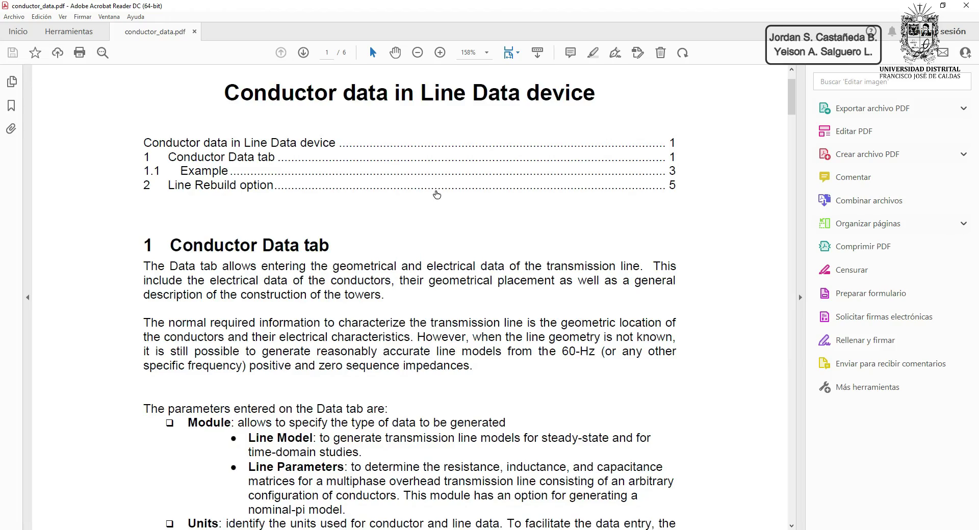
pyautogui.keyDown('ctrl'); pyautogui.scroll(-2, 436, 194); pyautogui.keyUp('ctrl')
pyautogui.scroll(-15, 457, 213)
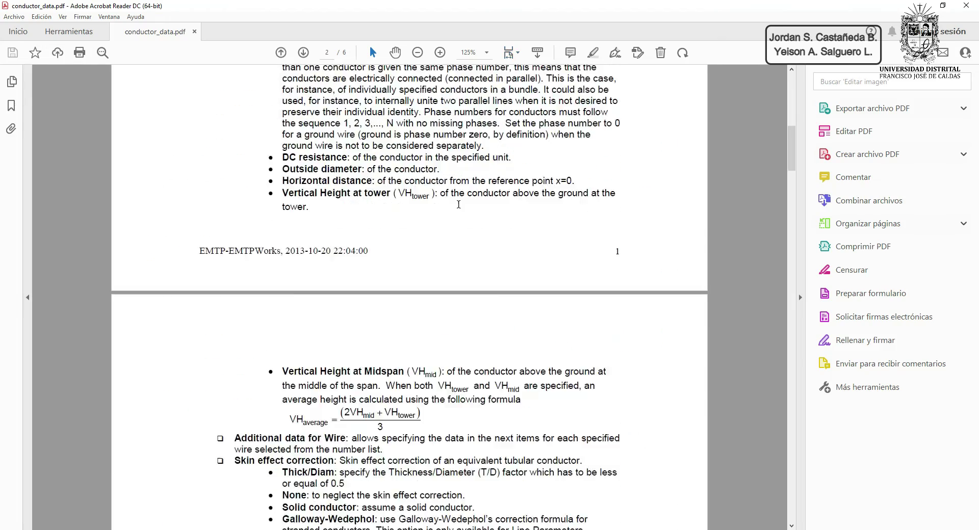
pyautogui.scroll(11, 457, 206)
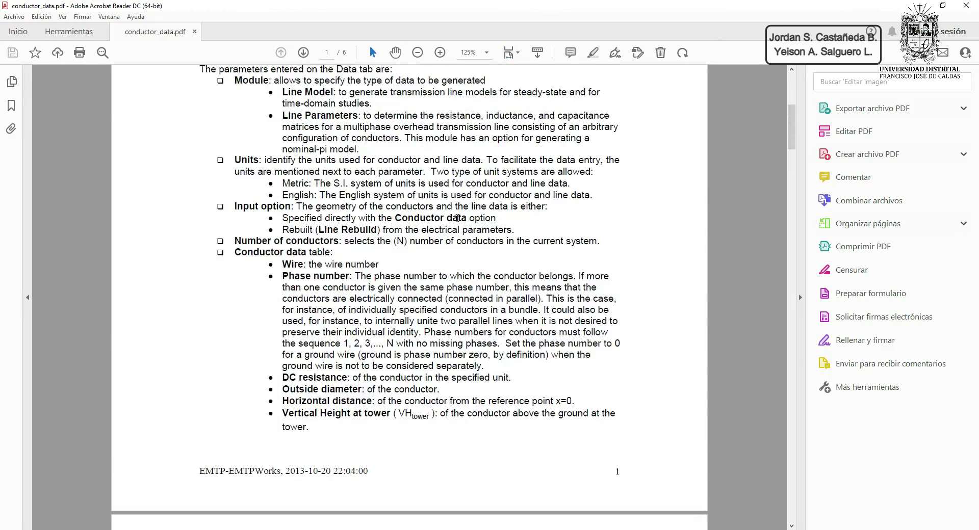
pyautogui.scroll(6, 453, 216)
pyautogui.scroll(-6, 454, 216)
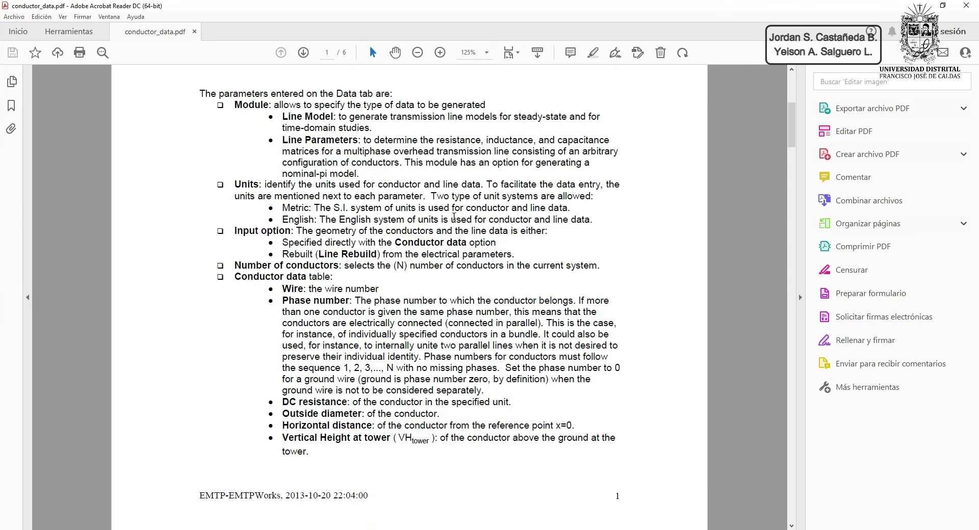
pyautogui.scroll(-6, 441, 214)
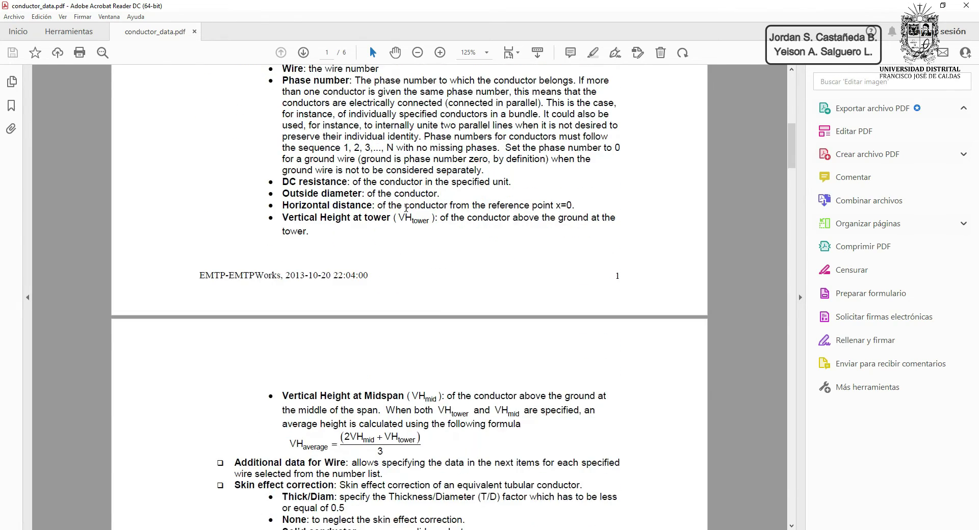
pyautogui.scroll(-6, 405, 212)
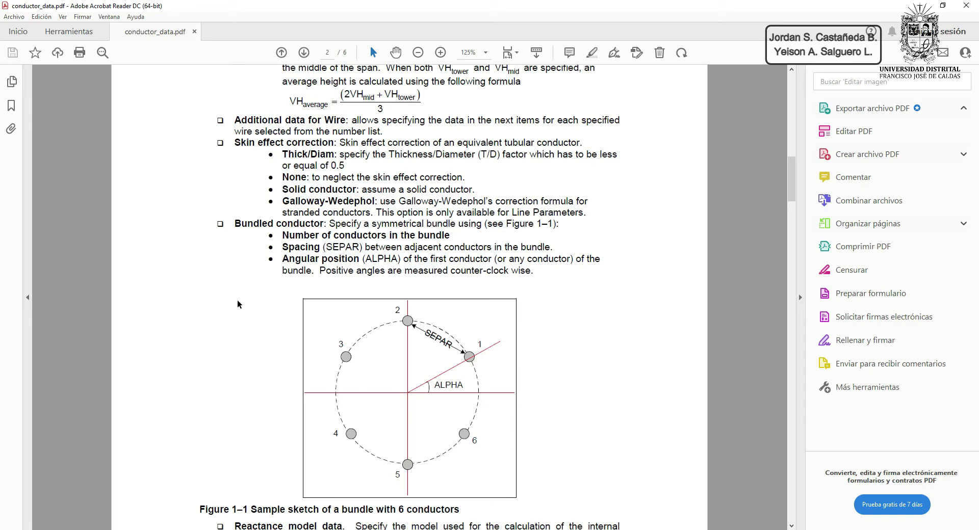
pyautogui.scroll(-3, 237, 304)
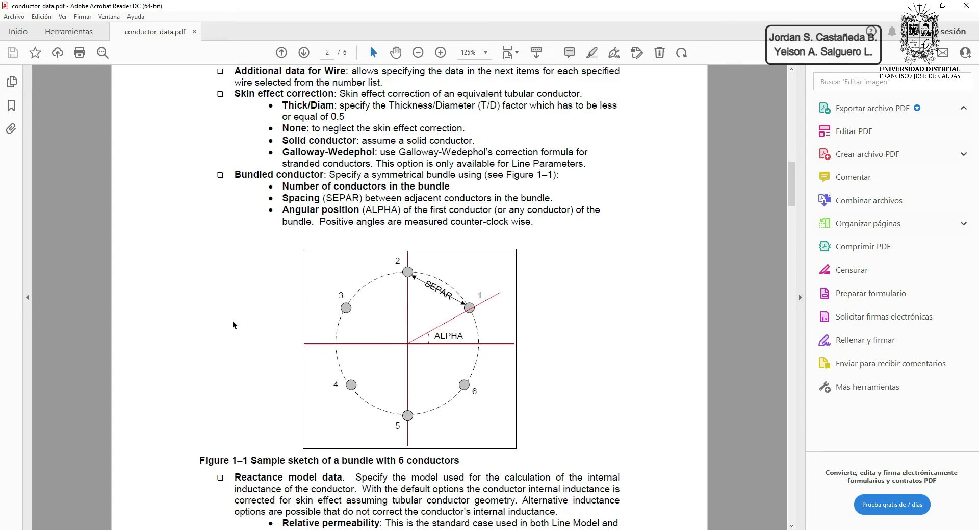
pyautogui.scroll(-15, 238, 286)
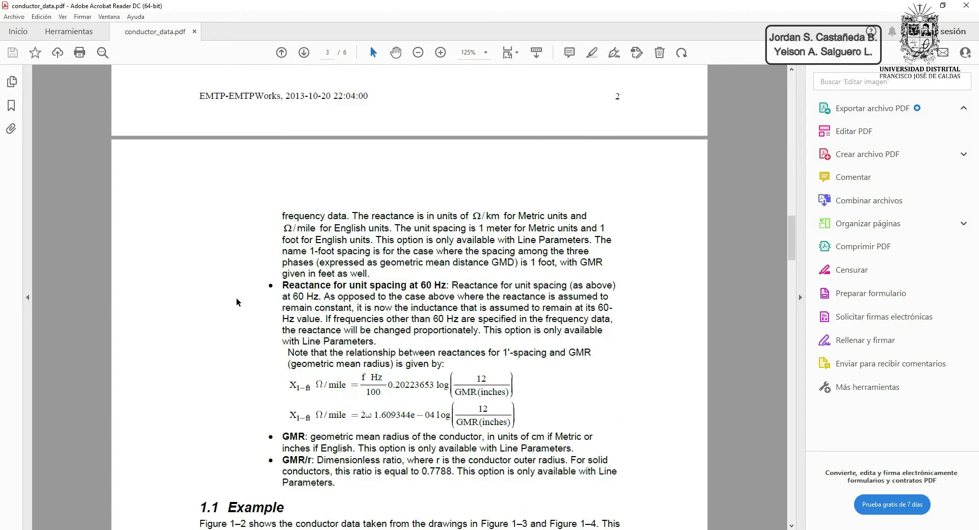
# - Examine the help document's conductor data example in Figure 1–2 and the thickness-to-diameter definition in Figure 1–3
pyautogui.scroll(-15, 236, 302)
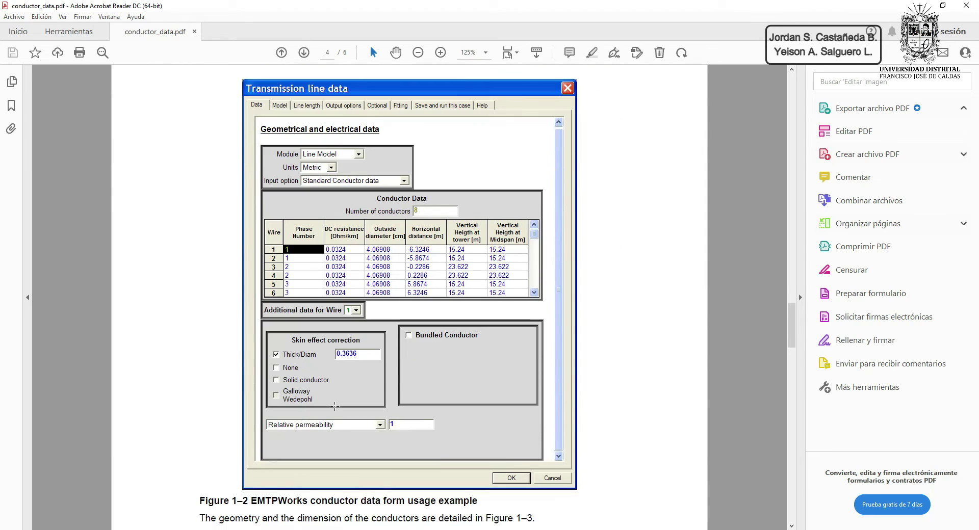
pyautogui.scroll(-1, 334, 407)
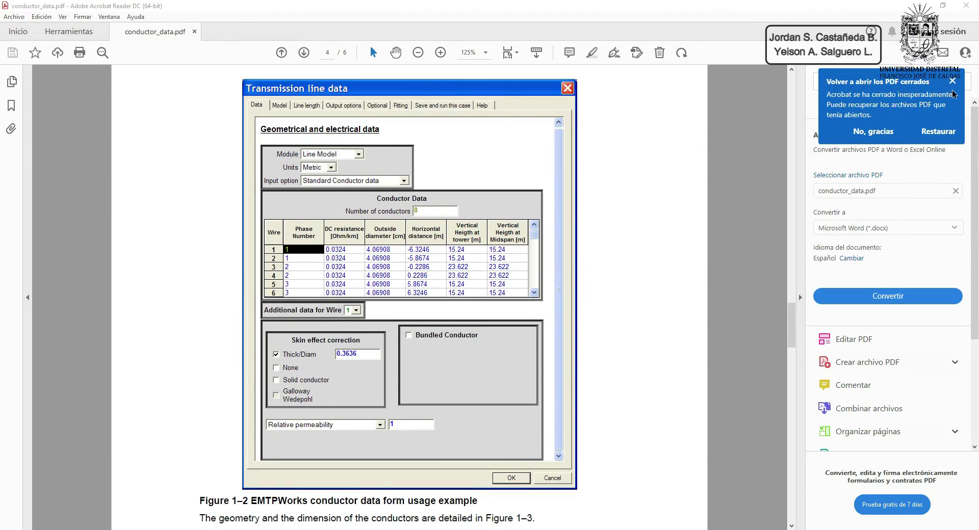
pyautogui.click(952, 82)
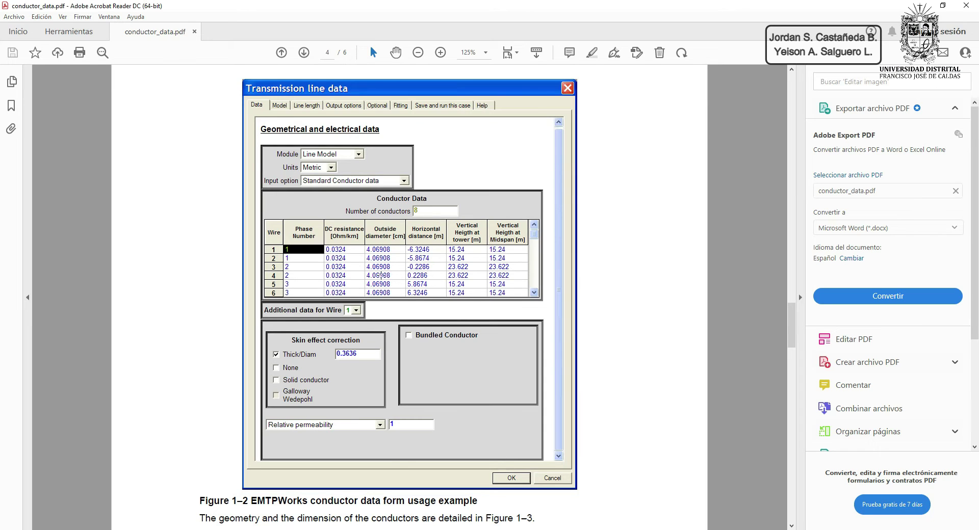
pyautogui.scroll(-2, 380, 275)
pyautogui.scroll(-14, 281, 307)
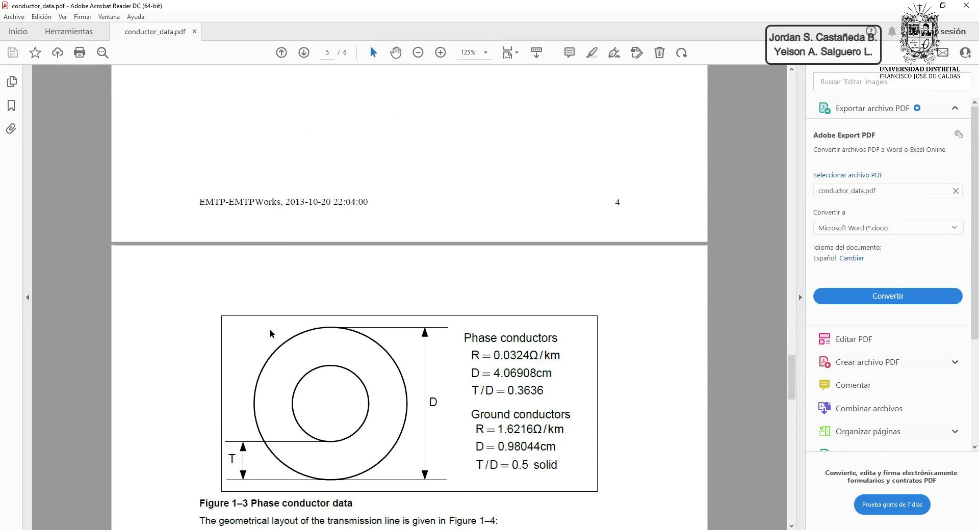
pyautogui.scroll(10, 240, 340)
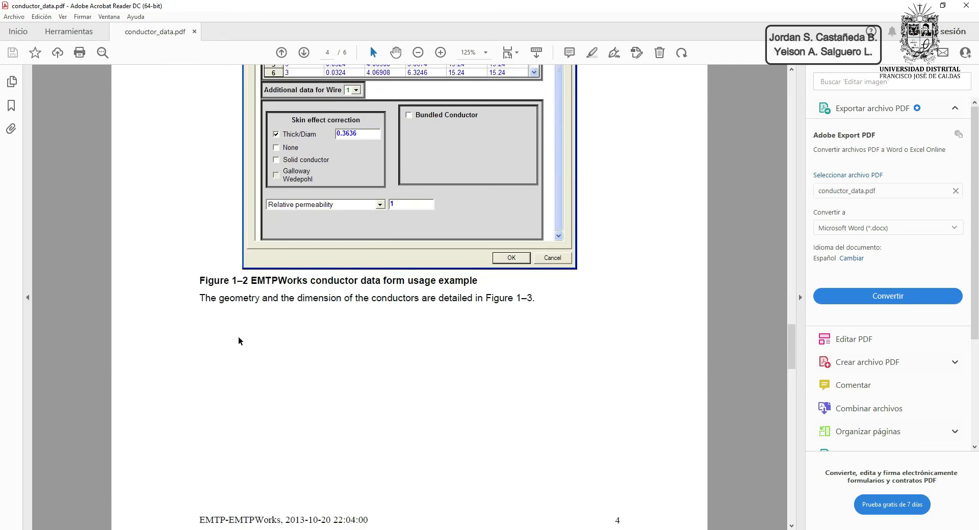
pyautogui.scroll(-2, 234, 340)
pyautogui.scroll(-11, 288, 236)
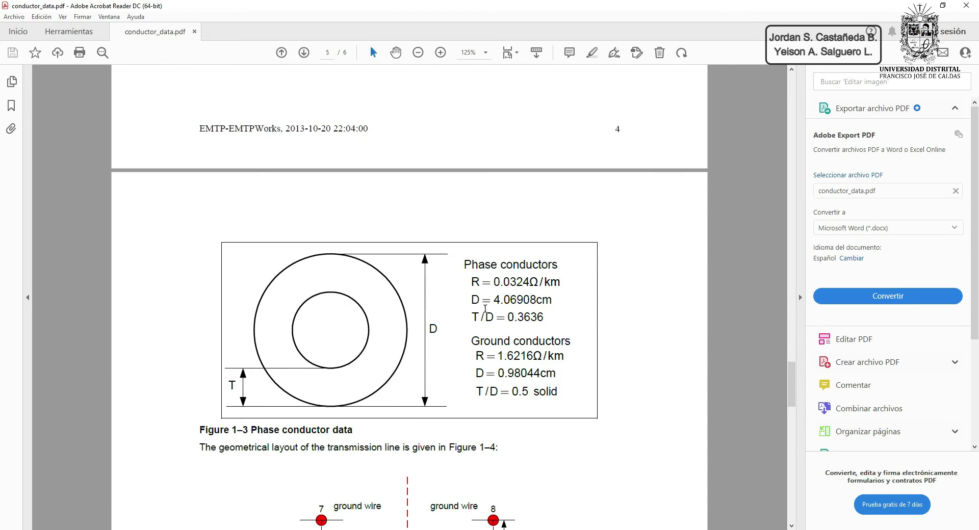
pyautogui.scroll(6, 357, 351)
pyautogui.scroll(-5, 351, 347)
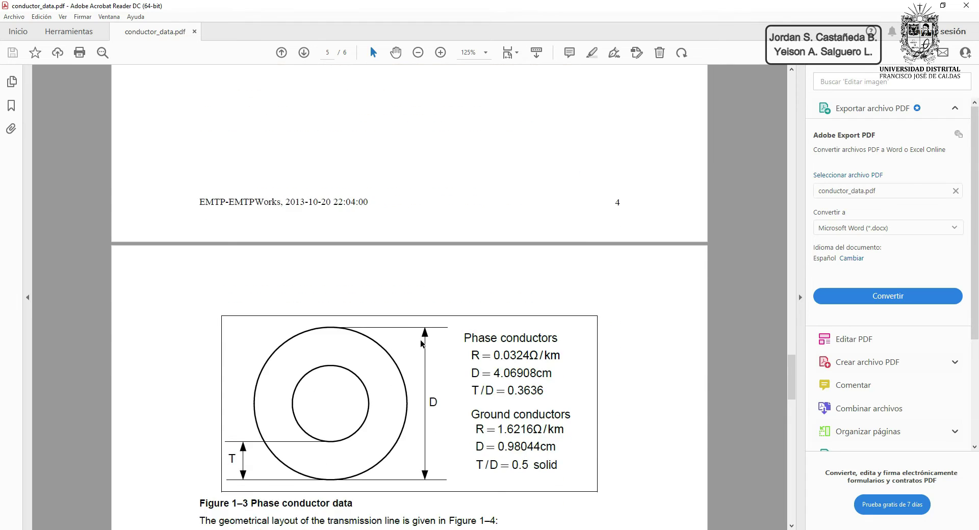
pyautogui.scroll(13, 412, 339)
pyautogui.scroll(-8, 413, 340)
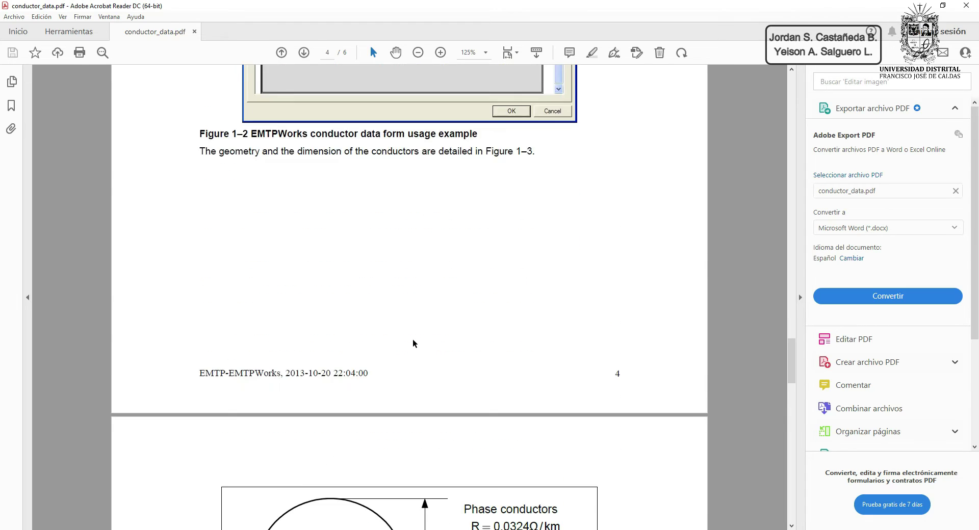
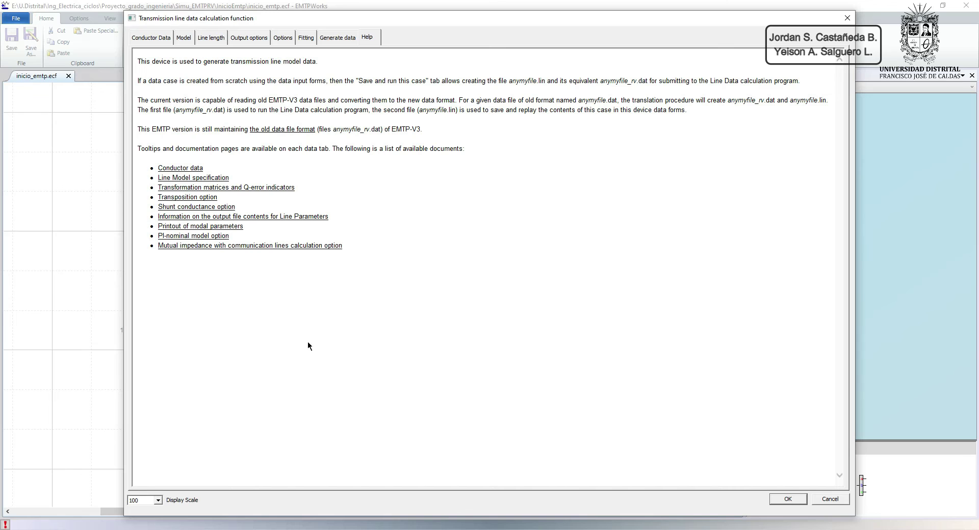
# - Accept the Line Data form in EMTP, reopen it and set wire 1's Thick/Diam factor to 0.333
pyautogui.click(795, 500)
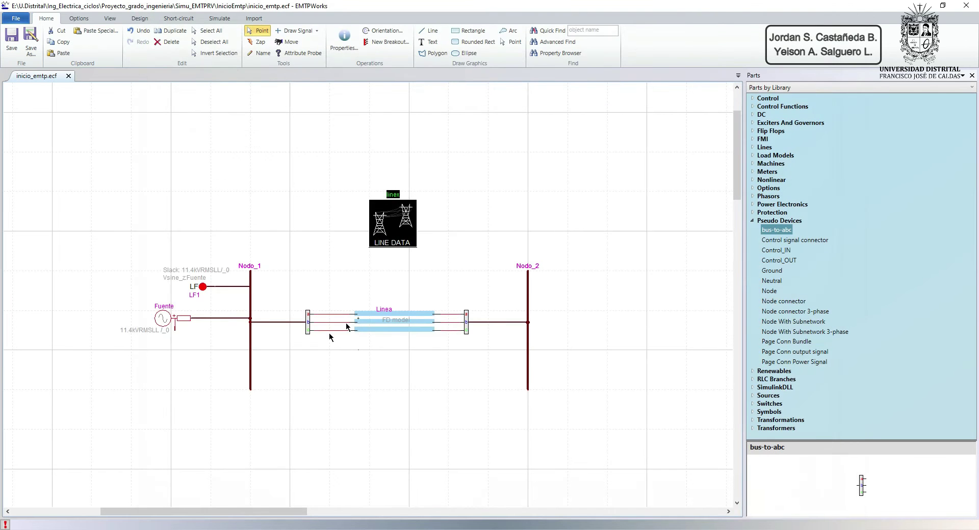
pyautogui.doubleClick(394, 232)
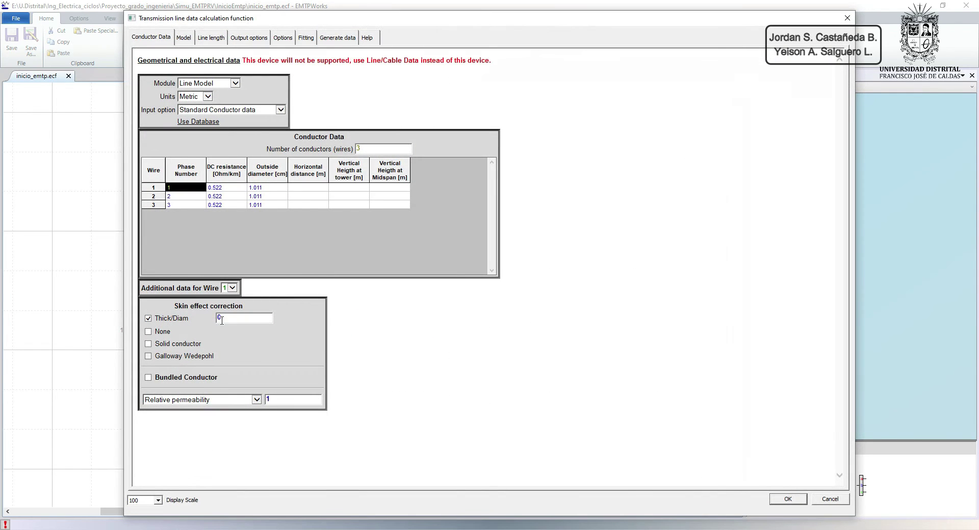
pyautogui.click(258, 320)
pyautogui.write('.333')
# - Select wire 2 in the additional data, enable Thick/Diam skin effect correction and set its factor to 0.333
pyautogui.click(232, 289)
pyautogui.click(232, 288)
pyautogui.click(232, 288)
pyautogui.click(236, 300)
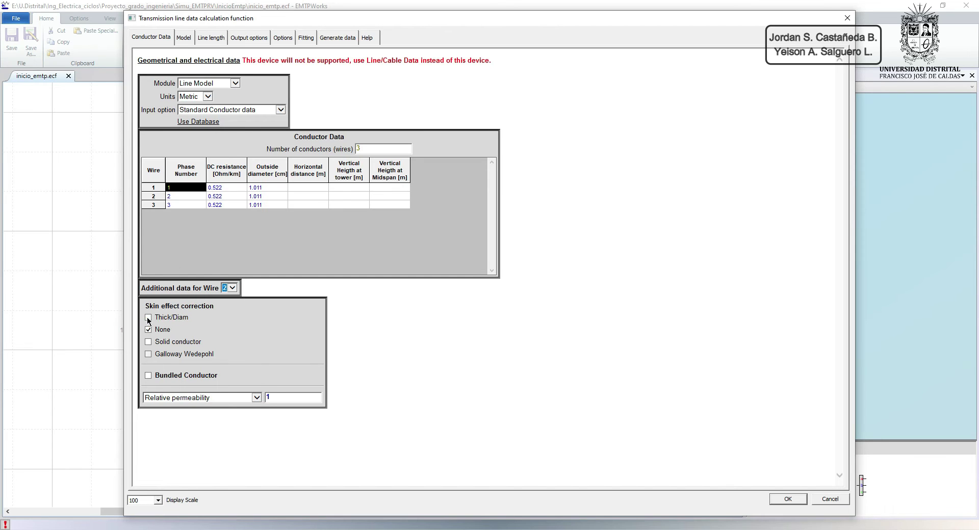
pyautogui.click(148, 317)
pyautogui.click(245, 317)
pyautogui.write('0.333')
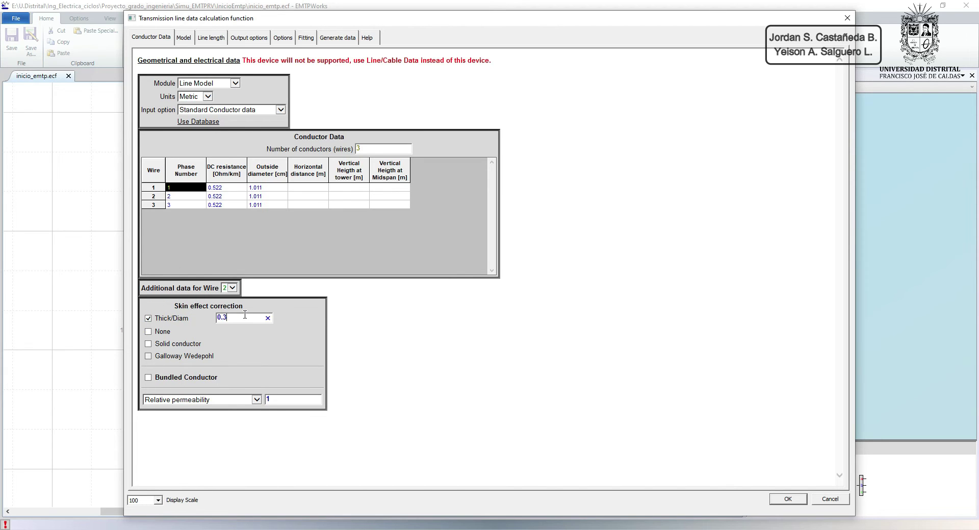
# - Select wire 3 in the additional data, enable Thick/Diam skin effect correction and set its factor to 0.333
pyautogui.click(232, 288)
pyautogui.click(230, 302)
pyautogui.click(148, 318)
pyautogui.write('0.333')
pyautogui.press('Return')
# - Inspect the bundled conductor settings for wire 3 and leave the option disabled
pyautogui.click(306, 187)
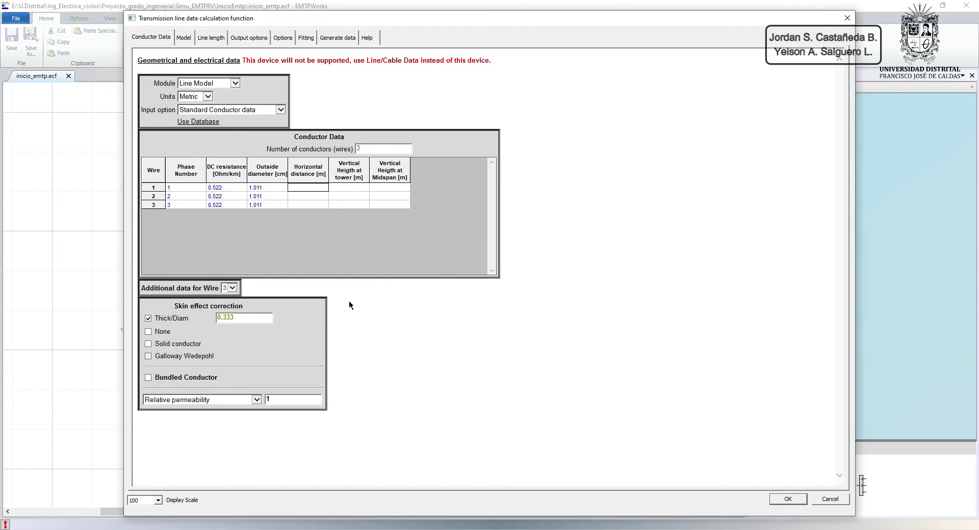
pyautogui.click(148, 378)
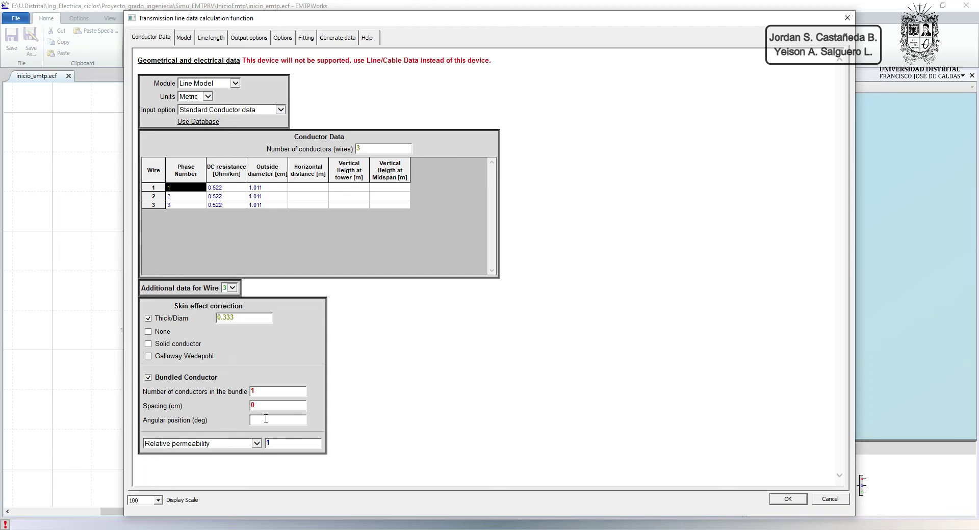
pyautogui.click(148, 377)
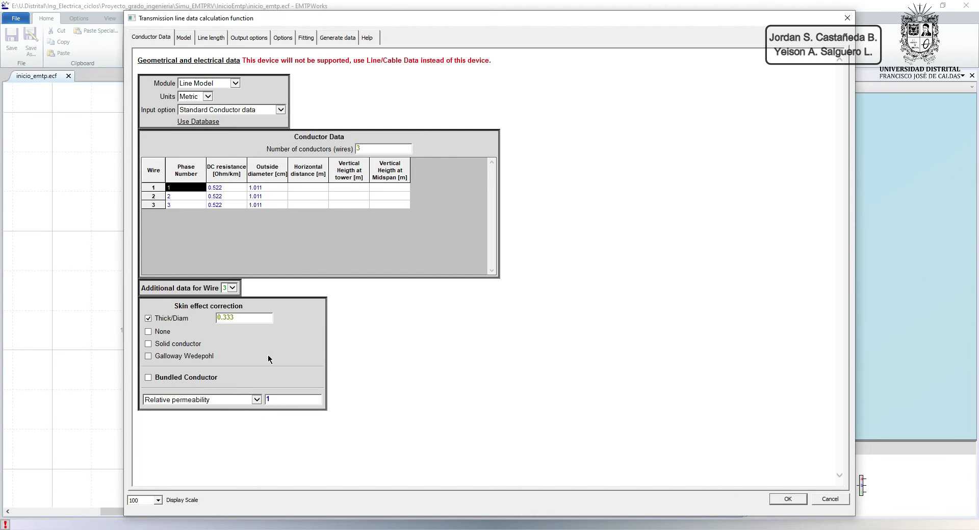
# - Switch to the browser and view the LA005 construction distances for the wires' horizontal distances
pyautogui.click(309, 188)
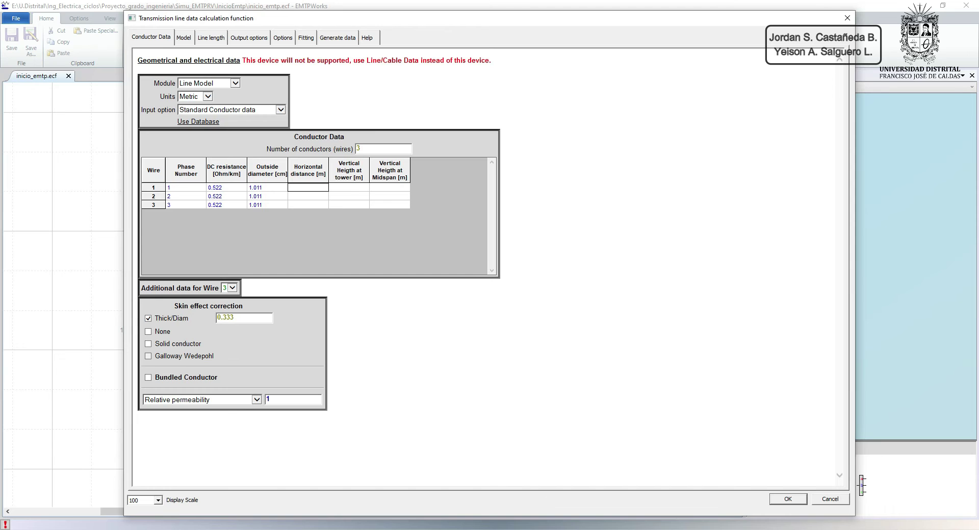
pyautogui.hotkey('alt', 'Tab')
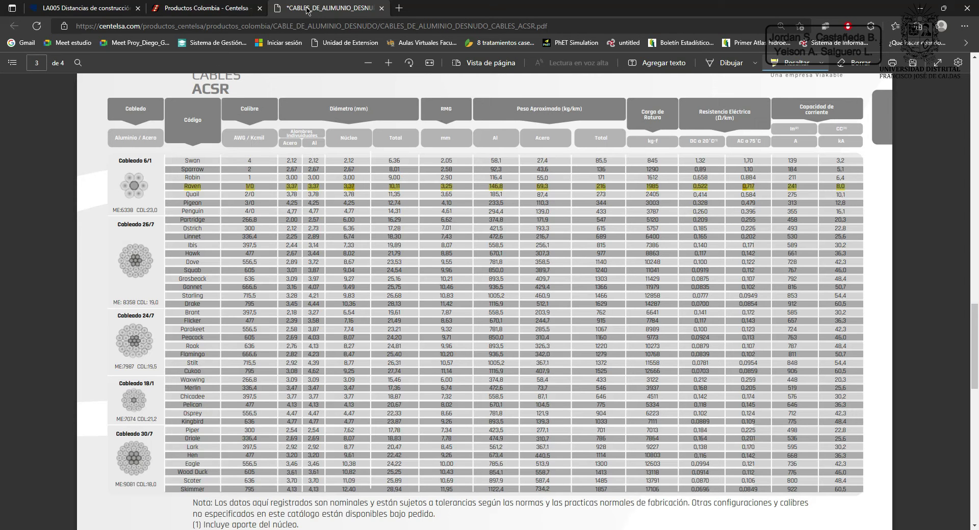
pyautogui.click(87, 8)
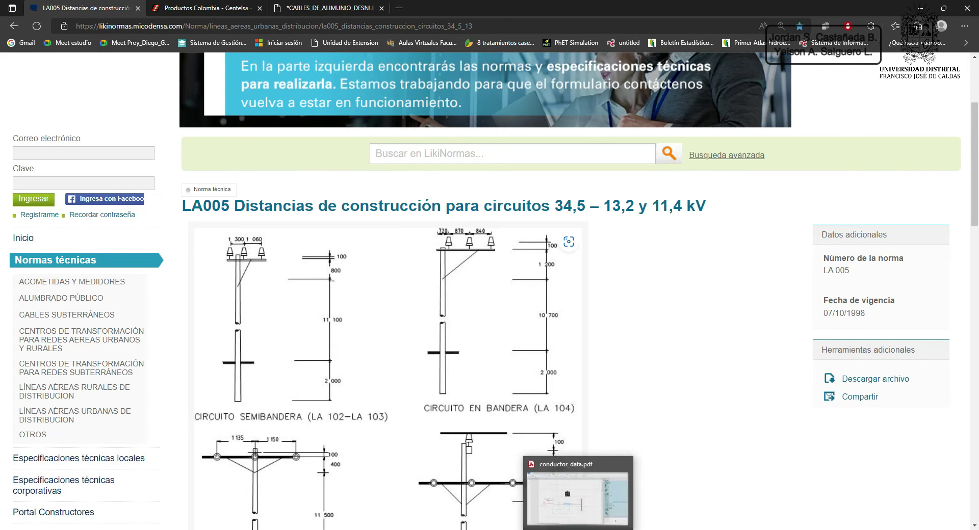
# - Switch to conductor_data.pdf and examine the phase conductor data, the test system's geometry and the horizontal distances and heights in the example form
pyautogui.click(576, 492)
pyautogui.scroll(-1, 490, 258)
pyautogui.scroll(15, 497, 265)
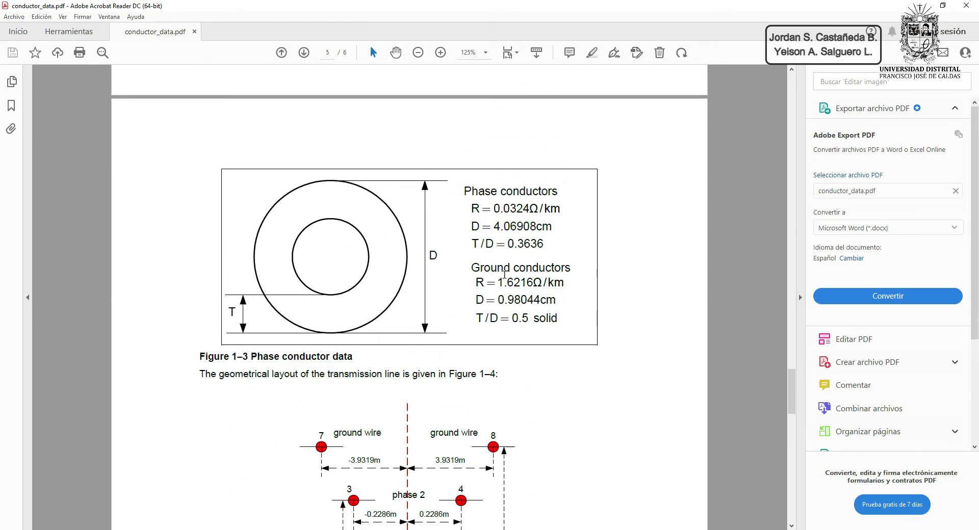
pyautogui.scroll(-10, 504, 276)
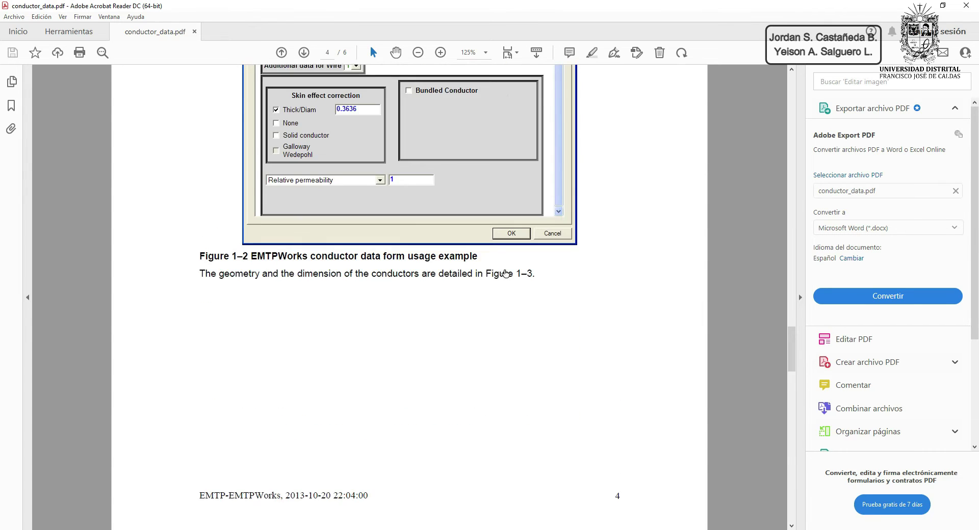
pyautogui.scroll(-9, 504, 266)
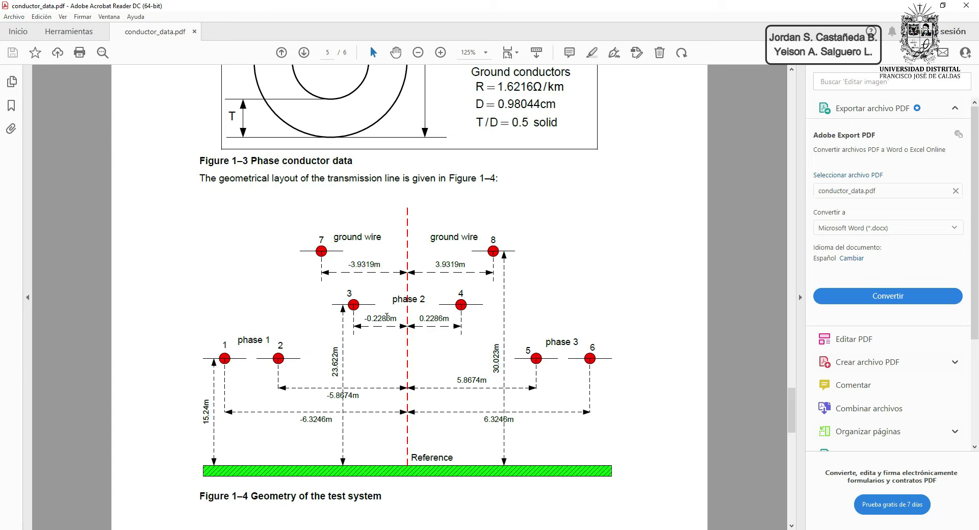
pyautogui.scroll(10, 395, 314)
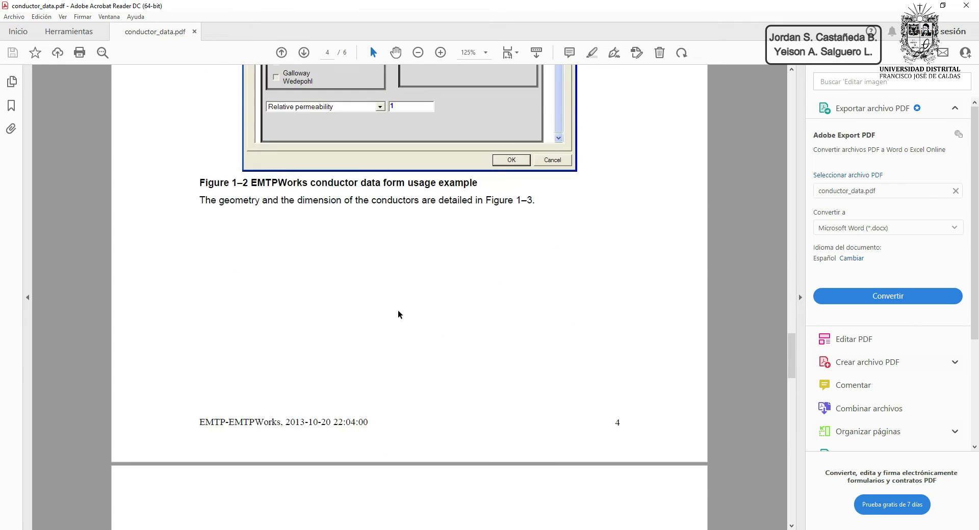
pyautogui.scroll(3, 398, 310)
pyautogui.scroll(-7, 409, 308)
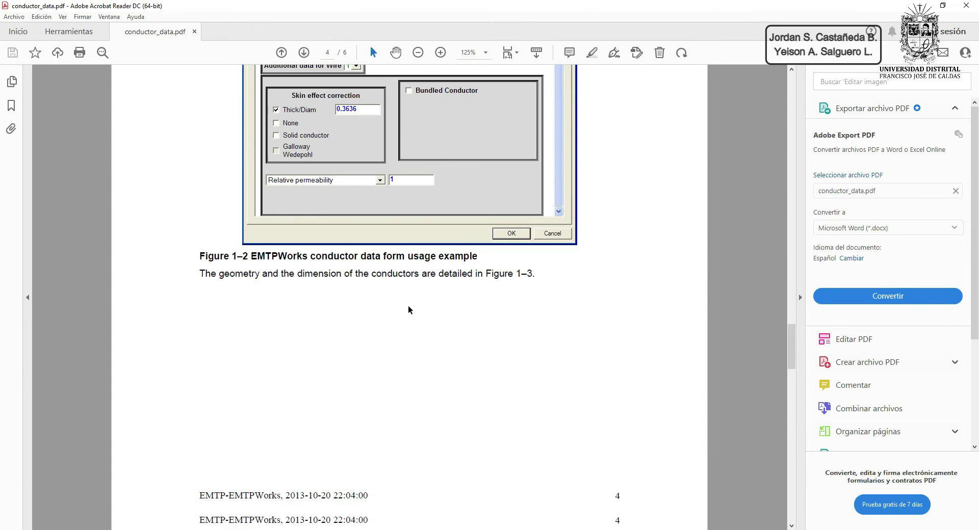
pyautogui.scroll(7, 402, 206)
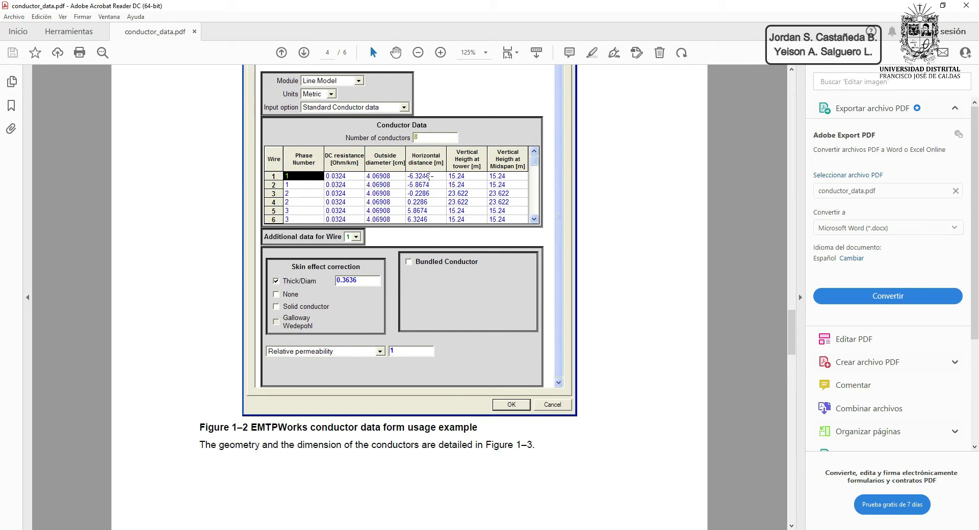
pyautogui.scroll(-5, 456, 246)
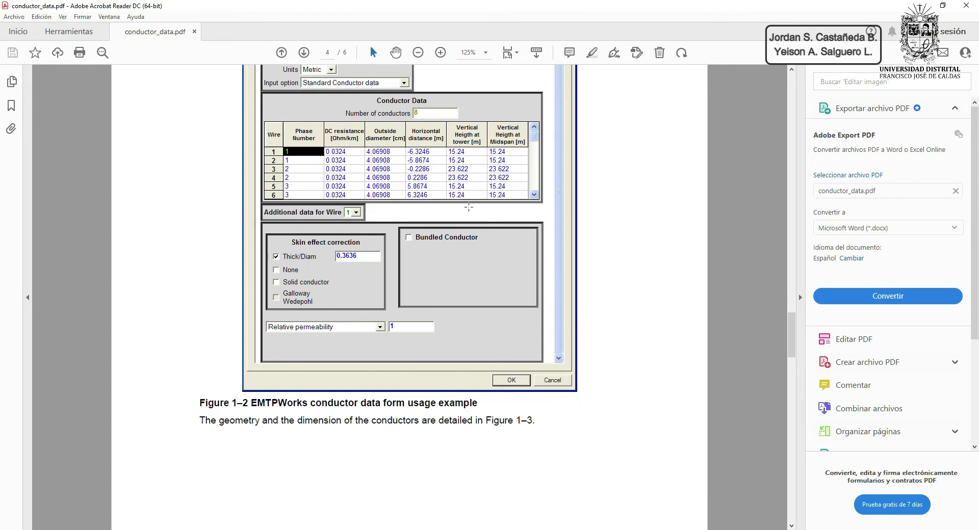
pyautogui.scroll(-12, 456, 245)
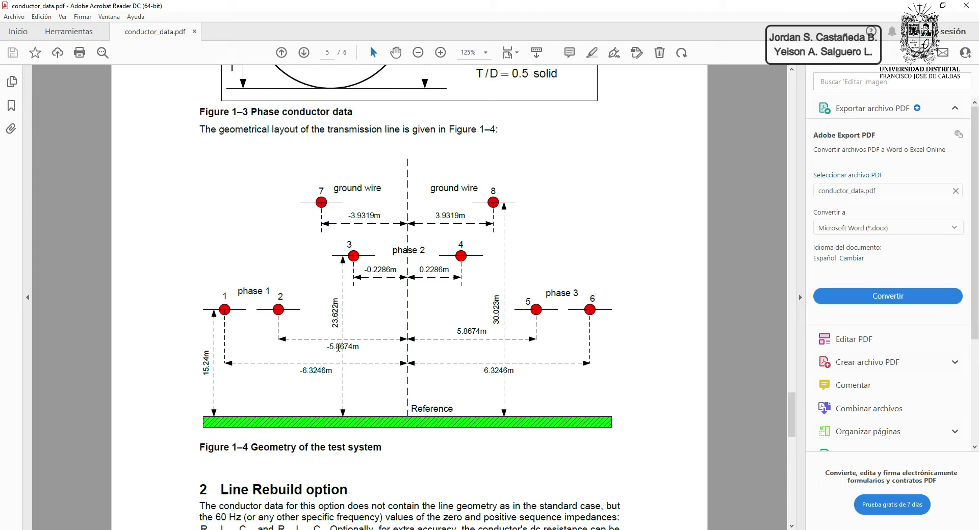
pyautogui.scroll(15, 390, 347)
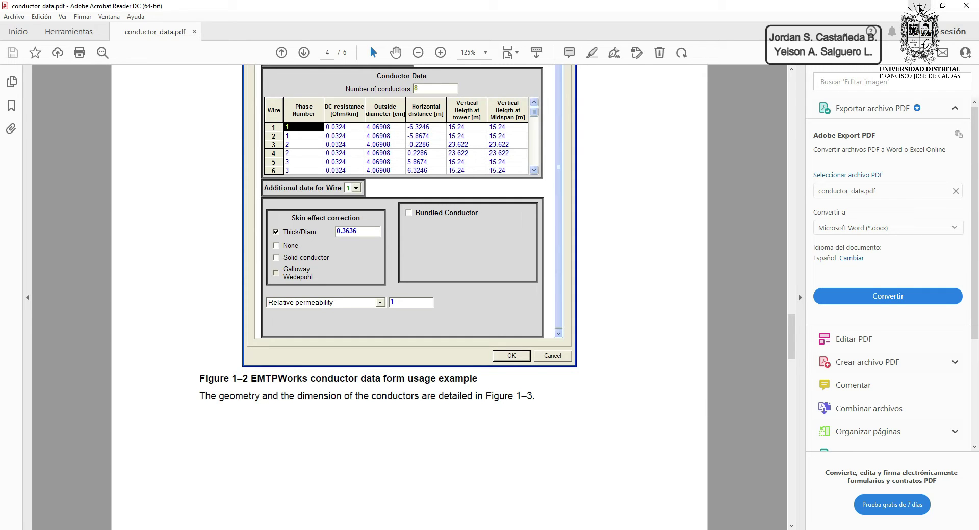
# - Using the LA005 distances, set the horizontal distance to 0.72 m for wire 1 and 1.59 m for wire 2 in EMTP's conductor data
pyautogui.click(919, 6)
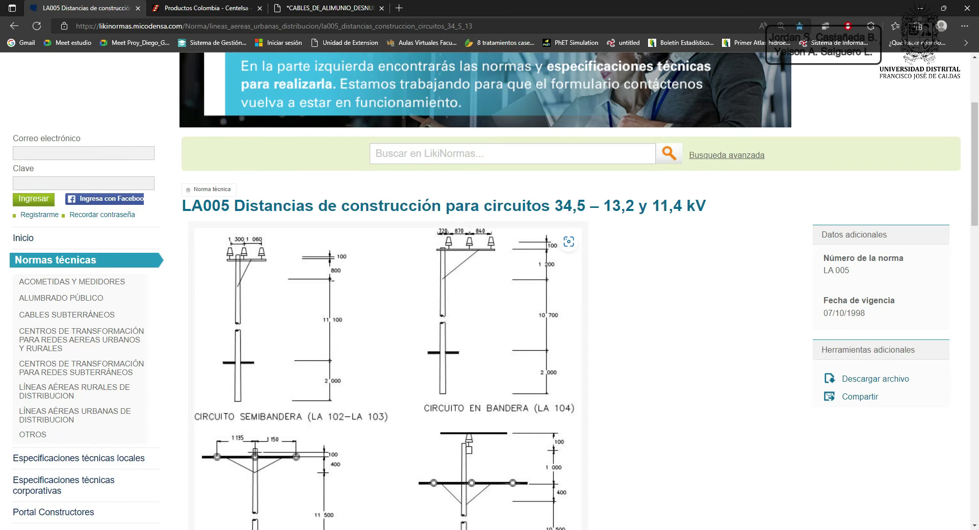
pyautogui.hotkey('alt', 'Tab')
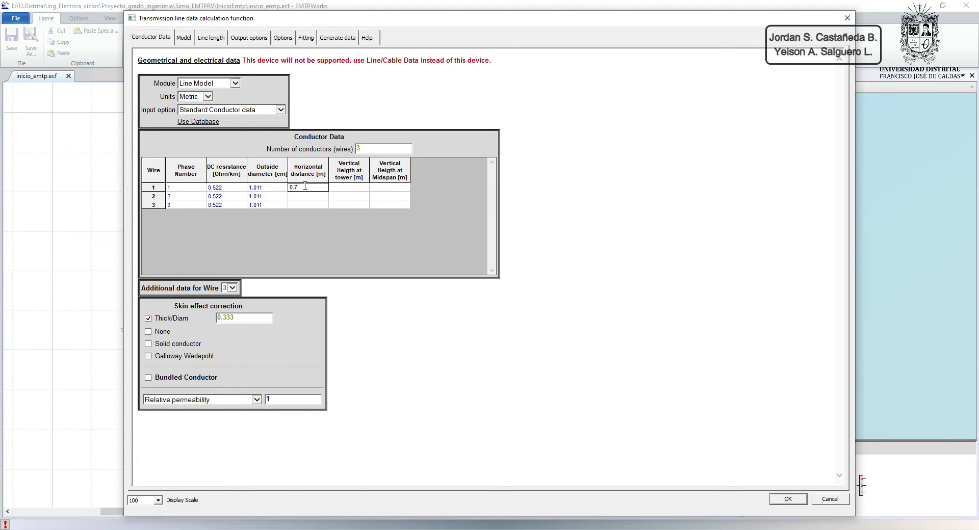
pyautogui.click(304, 196)
pyautogui.hotkey('alt', 'Tab')
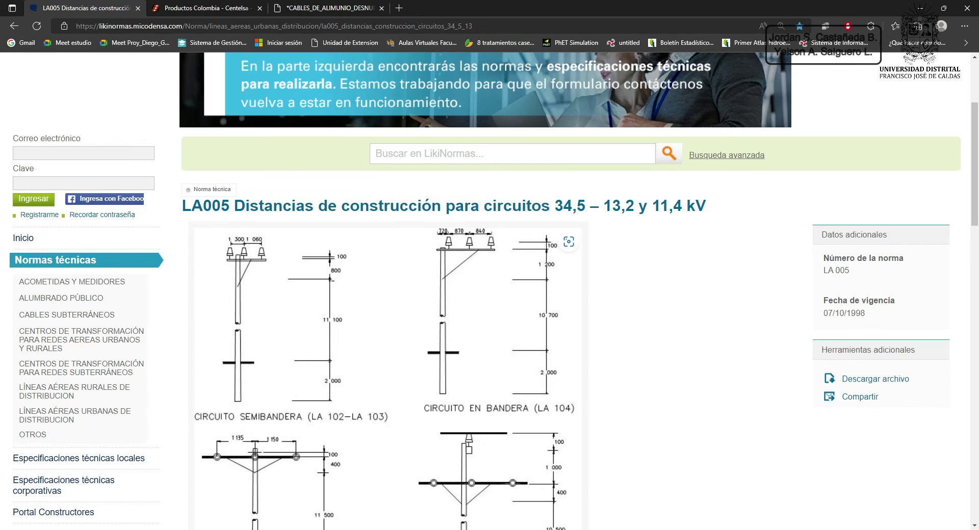
pyautogui.moveTo(574, 529)
pyautogui.click(574, 492)
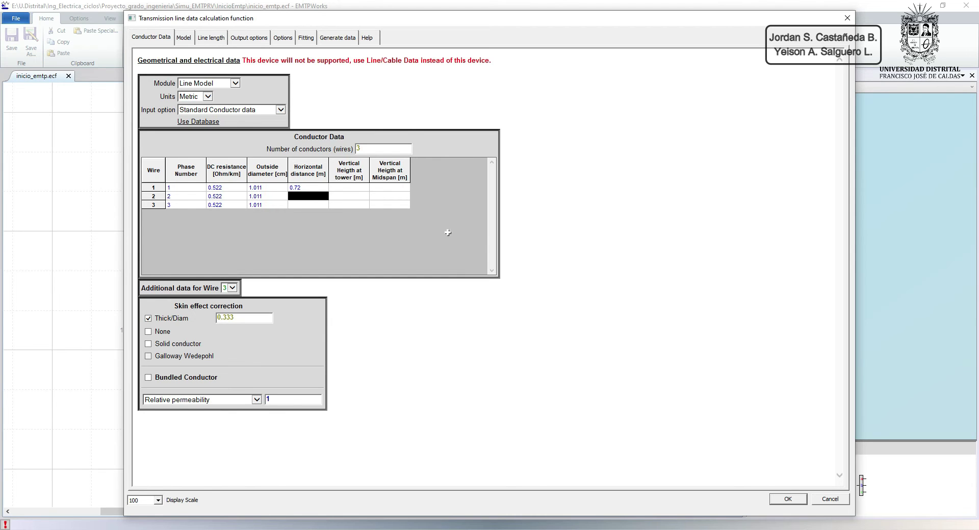
pyautogui.click(308, 195)
pyautogui.write('1.59')
# - Set wire 3's horizontal distance to 2.43 m, checking it against the LA005 drawing in the browser
pyautogui.click(307, 205)
pyautogui.hotkey('alt', 'Tab')
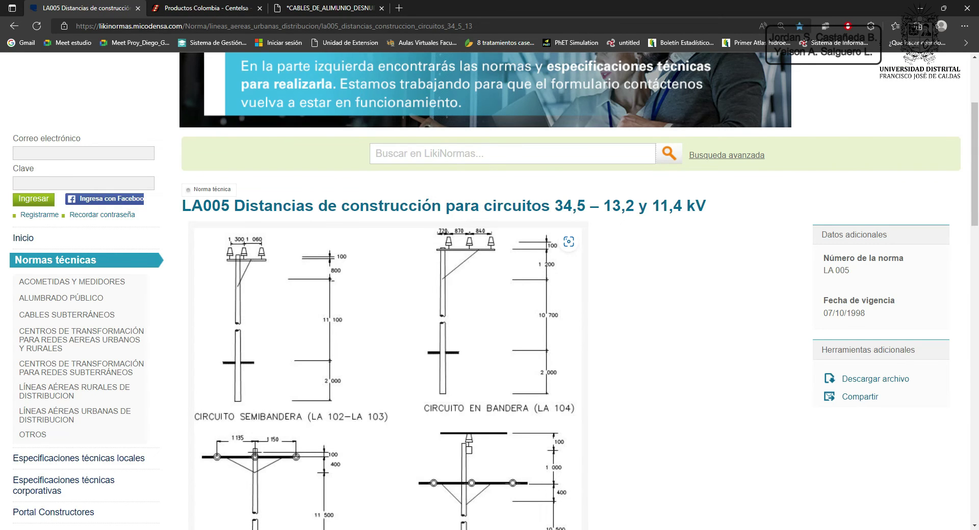
pyautogui.hotkey('alt', 'Tab')
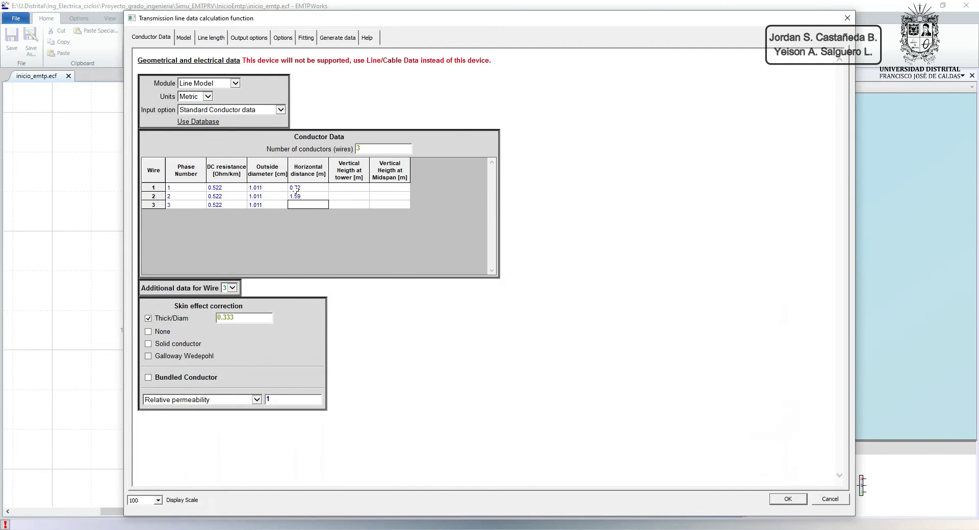
pyautogui.click(299, 203)
pyautogui.write('2.43')
pyautogui.hotkey('alt', 'Tab')
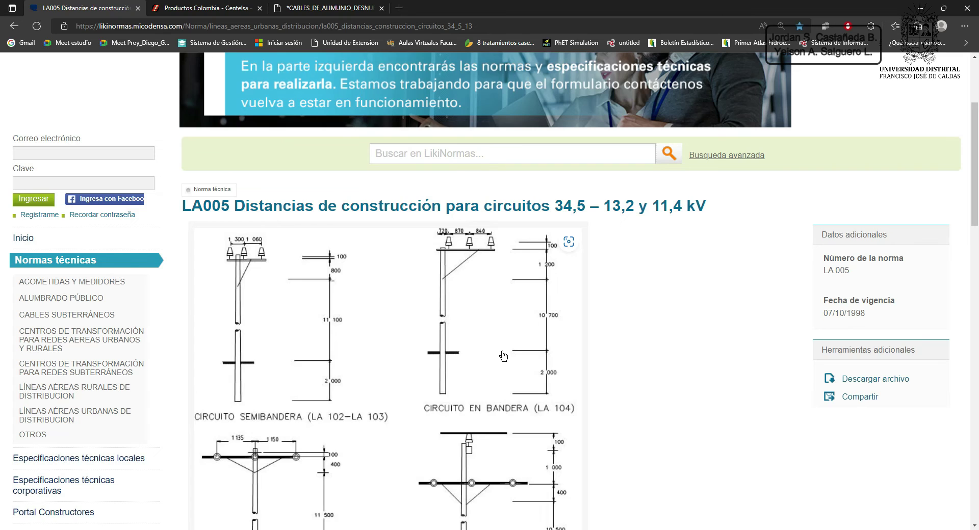
pyautogui.hotkey('alt', 'Tab')
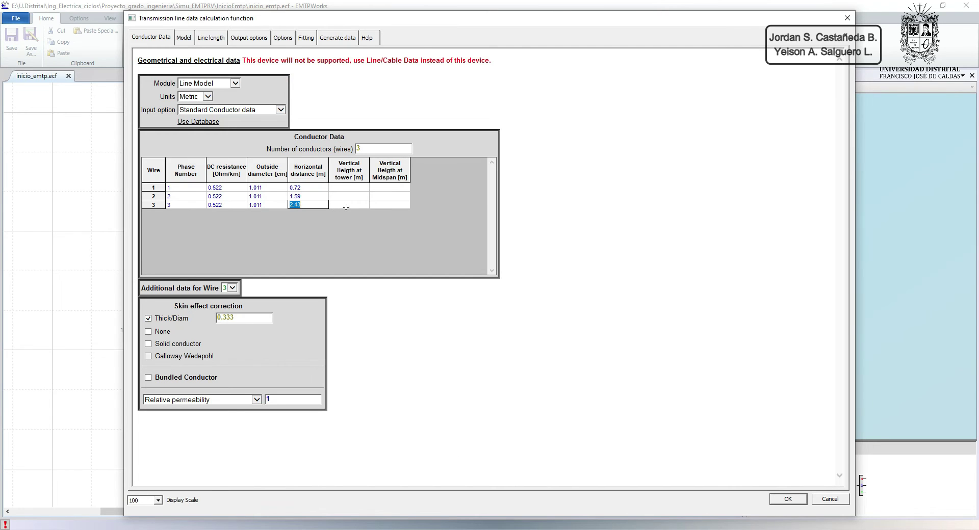
# - Set the vertical height at tower to 12 m for wires 1, 2 and 3
pyautogui.click(346, 207)
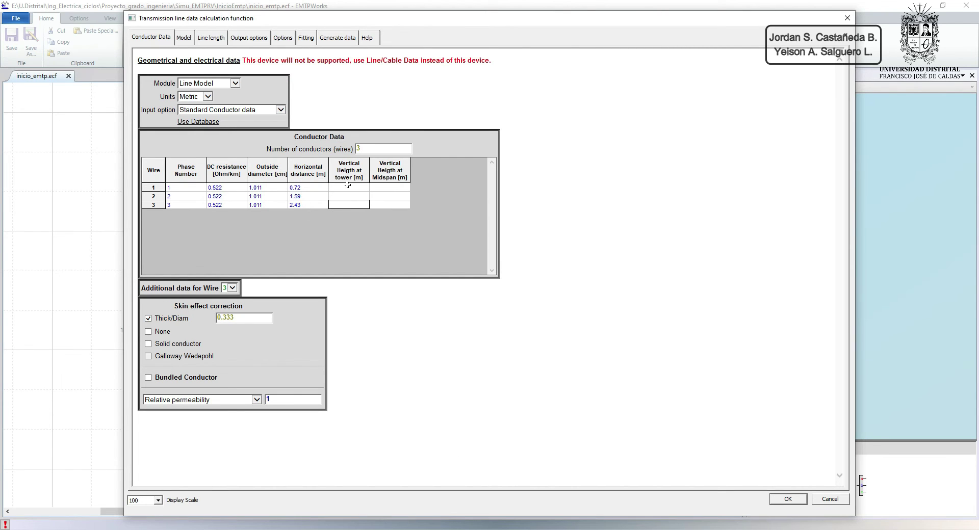
pyautogui.click(351, 189)
pyautogui.write('12')
pyautogui.click(348, 197)
pyautogui.write('12')
pyautogui.click(338, 205)
pyautogui.write('12')
# - Set the vertical height at midspan to 12 m for wires 1, 2 and 3
pyautogui.click(396, 187)
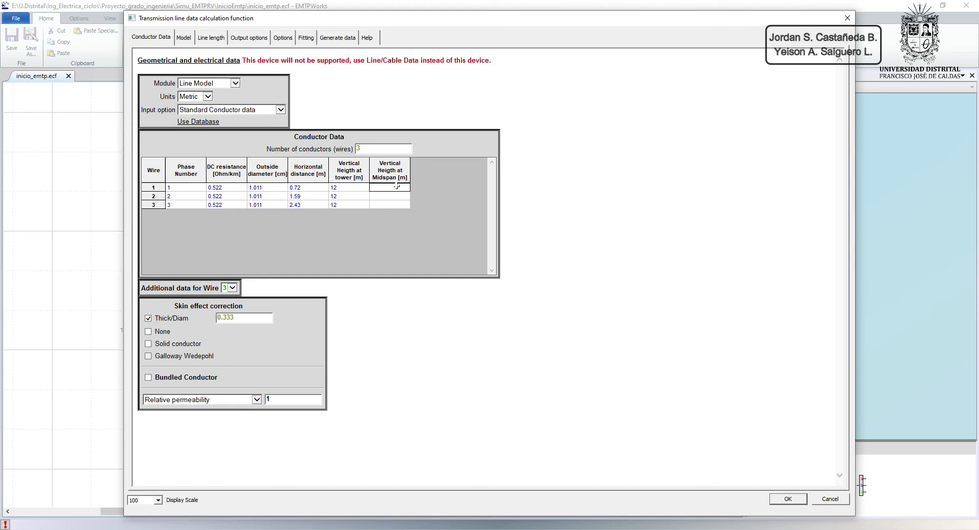
pyautogui.write('12')
pyautogui.click(387, 196)
pyautogui.write('12')
pyautogui.click(397, 206)
pyautogui.write('12')
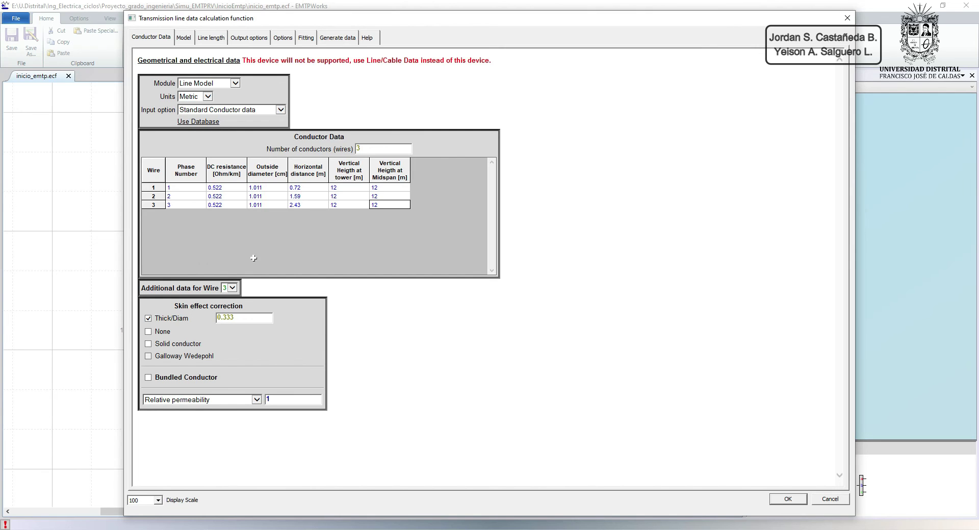
# - Choose the FD line model and set its matrix type to Balanced line
pyautogui.click(212, 38)
pyautogui.click(180, 39)
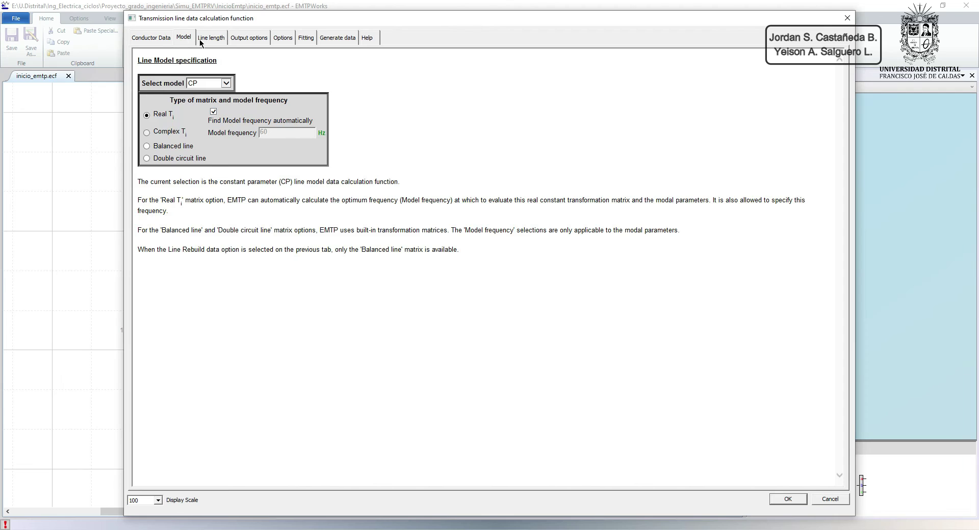
pyautogui.click(156, 37)
pyautogui.click(178, 39)
pyautogui.click(167, 38)
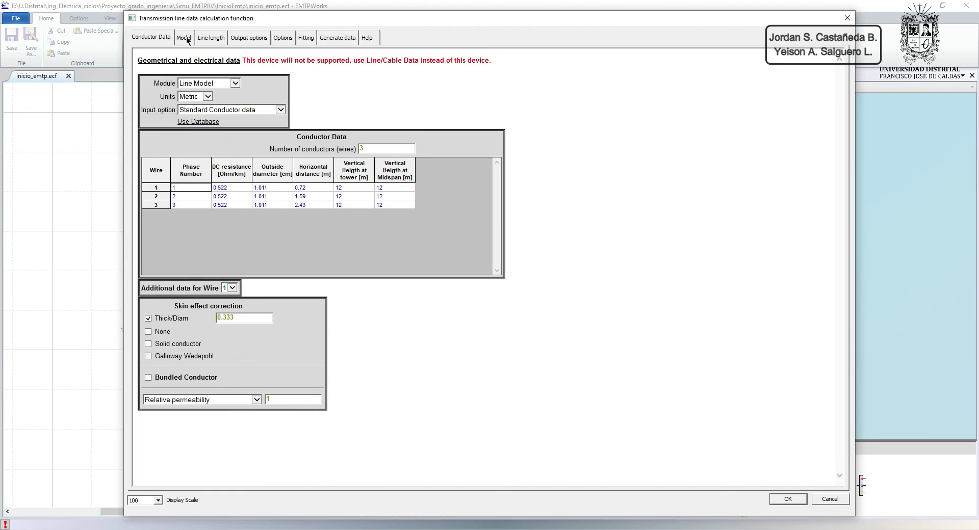
pyautogui.click(187, 39)
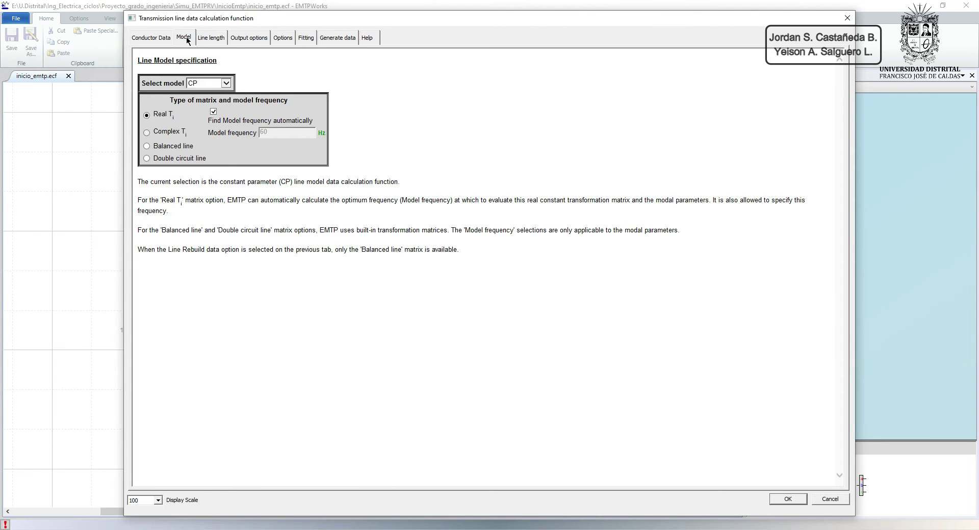
pyautogui.click(226, 83)
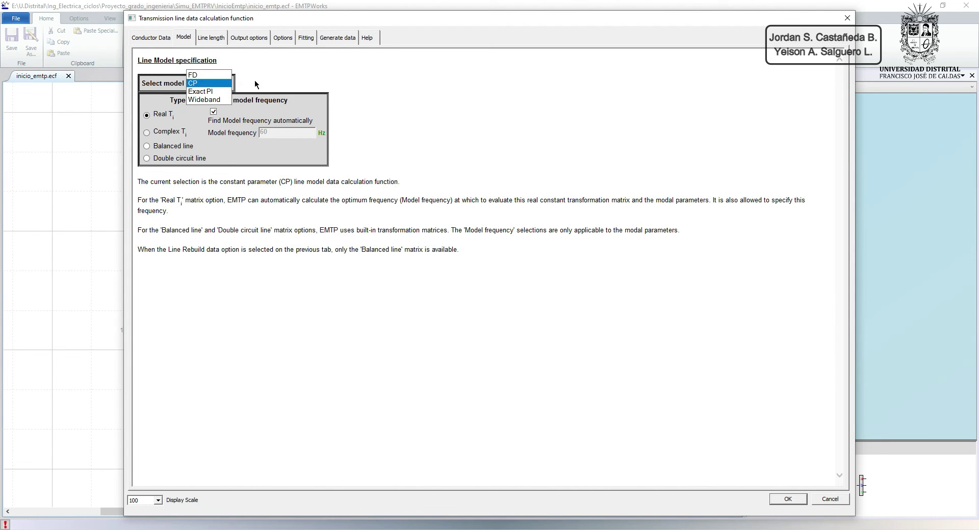
pyautogui.click(196, 75)
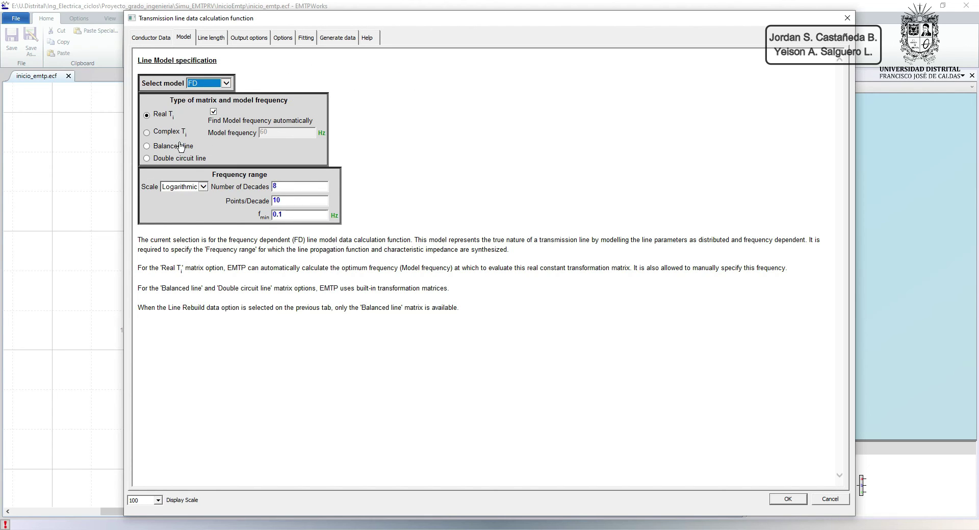
pyautogui.click(147, 146)
# - Set the maximum number of poles to 35 in the fitting options for the FD model
pyautogui.click(208, 37)
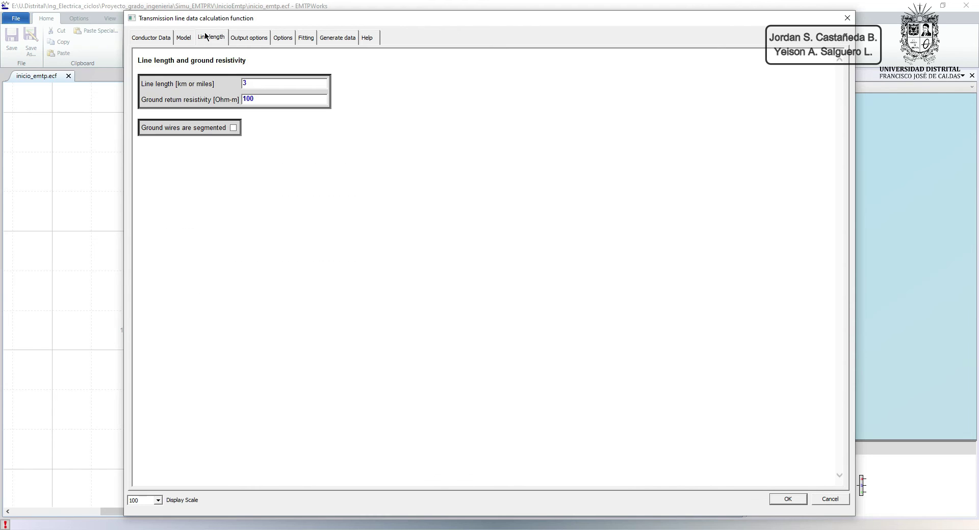
pyautogui.click(261, 40)
pyautogui.click(286, 40)
pyautogui.click(308, 40)
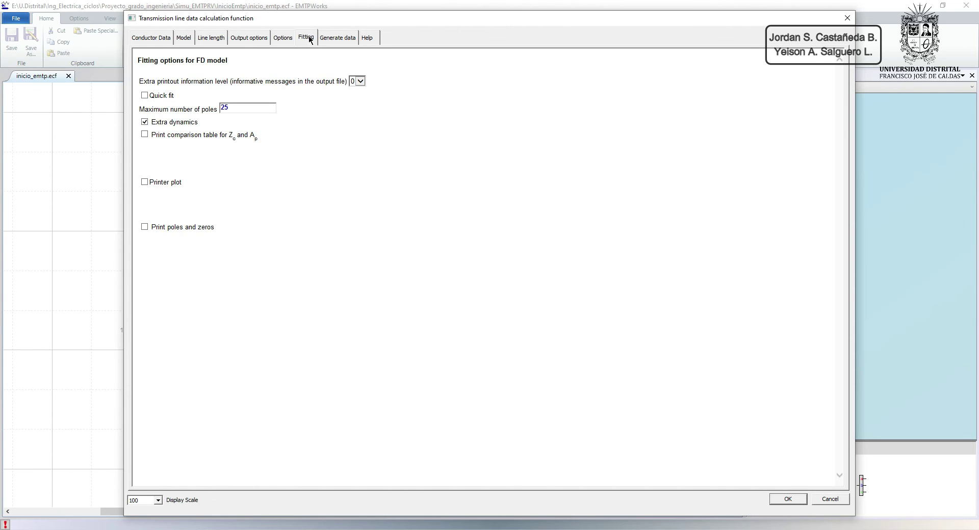
pyautogui.click(241, 108)
pyautogui.doubleClick(233, 106)
pyautogui.doubleClick(233, 108)
pyautogui.write('35')
pyautogui.click(412, 168)
pyautogui.click(235, 109)
pyautogui.moveTo(235, 110); pyautogui.dragTo(220, 110)
pyautogui.click(322, 138)
# - Enable running this case to create a model data file for the selected line model
pyautogui.click(336, 38)
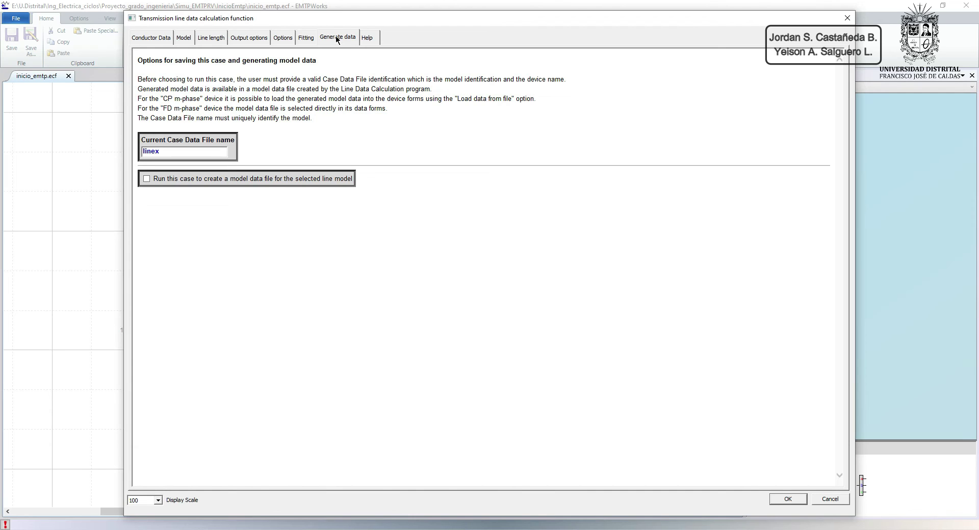
pyautogui.click(147, 179)
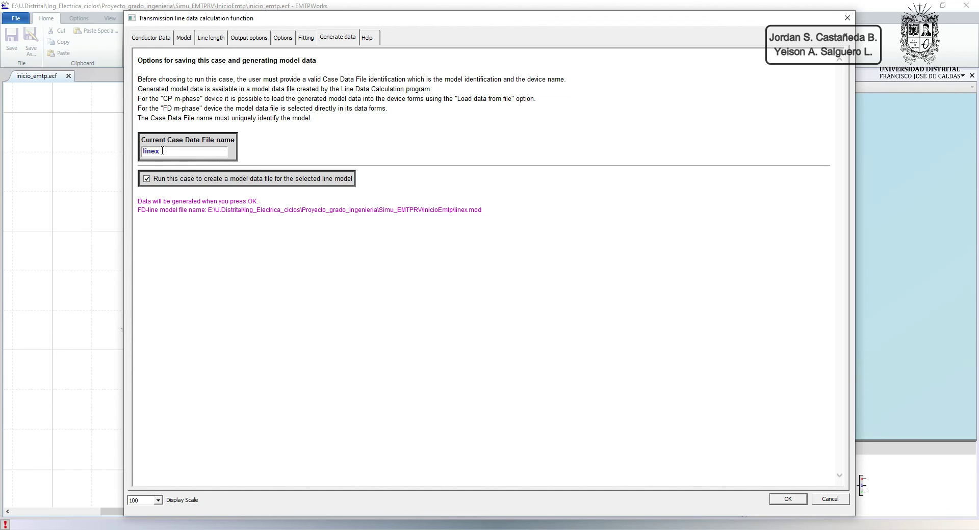
pyautogui.click(146, 178)
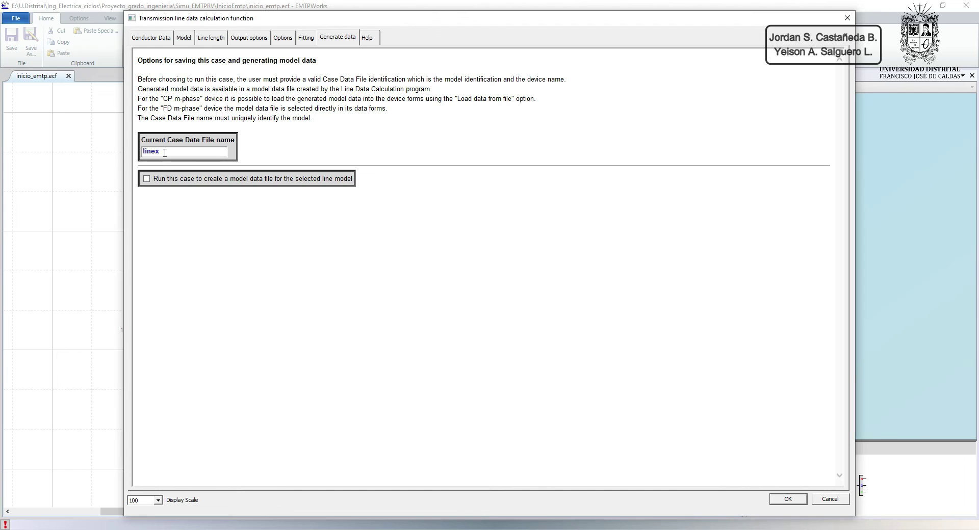
pyautogui.click(147, 179)
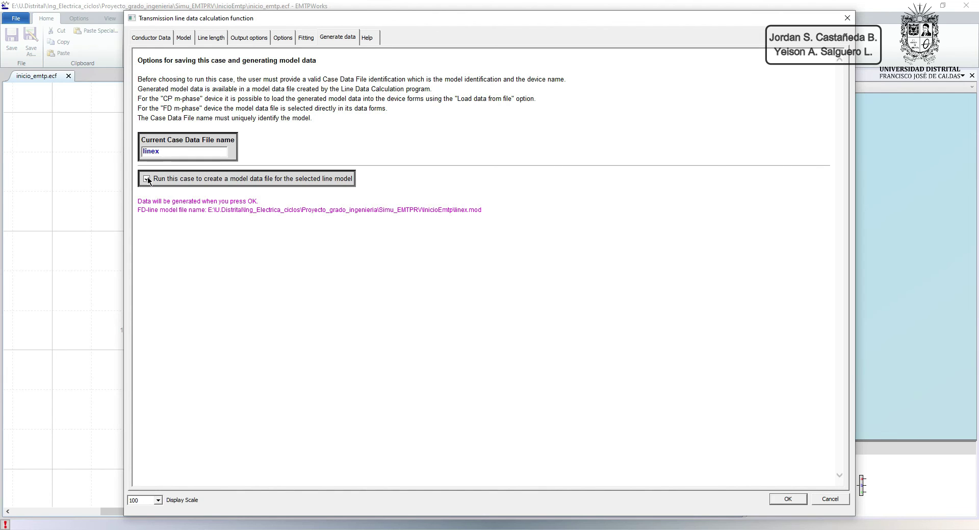
pyautogui.click(147, 179)
pyautogui.click(147, 179)
pyautogui.click(147, 179)
pyautogui.click(147, 178)
pyautogui.click(170, 151)
# - Recheck the conductor data, accept the line data form to generate the model file, and deselect the Line Data device in the schematic
pyautogui.click(149, 37)
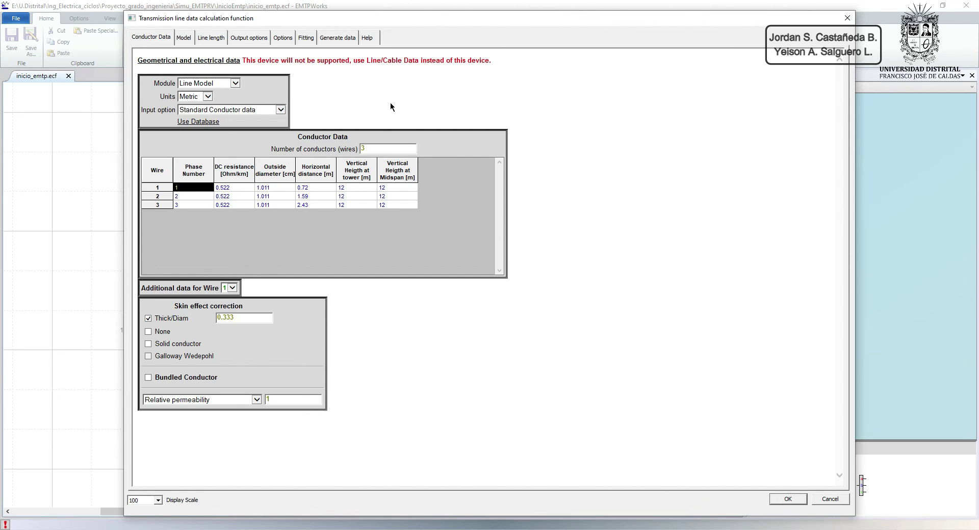
pyautogui.click(782, 500)
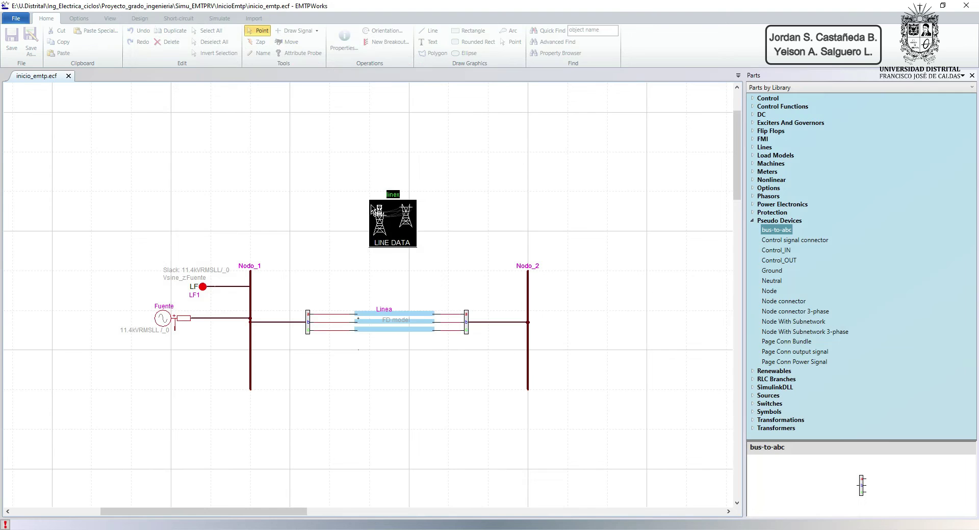
pyautogui.click(436, 202)
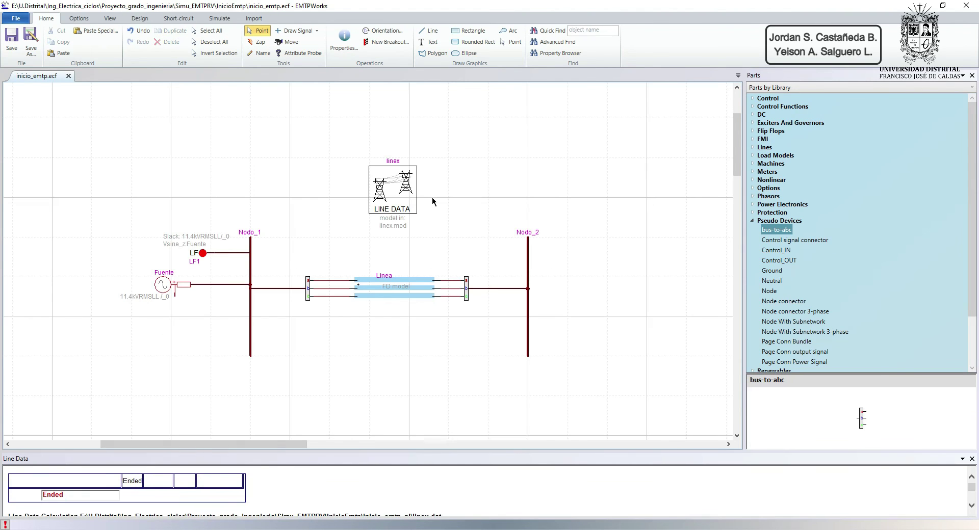
pyautogui.scroll(-2, 429, 426)
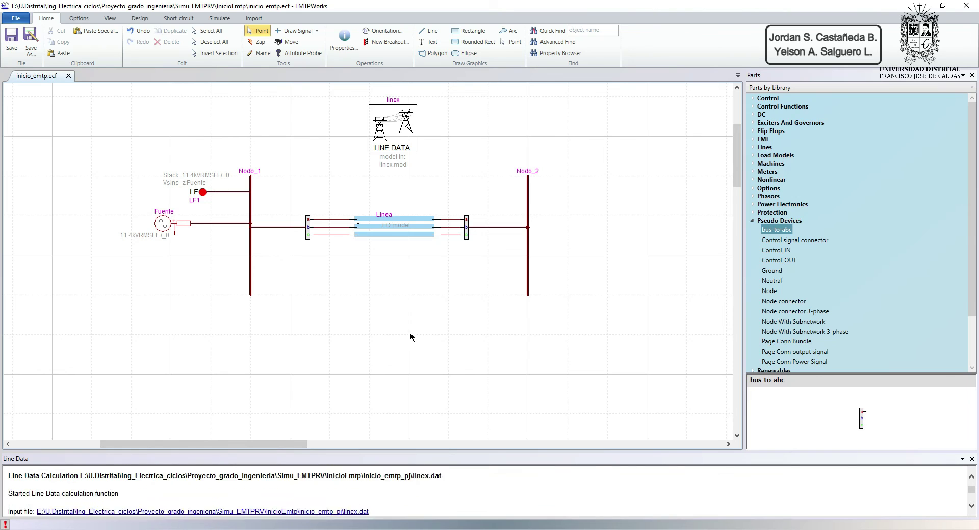
# - Rename the Line Data device from linex to Linea_1
pyautogui.scroll(4, 428, 168)
pyautogui.doubleClick(397, 226)
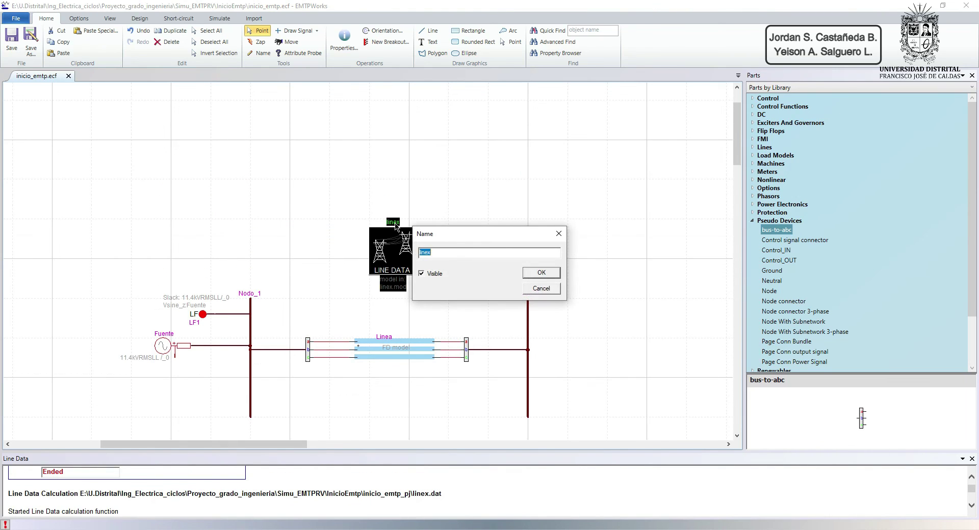
pyautogui.click(434, 252)
pyautogui.doubleClick(437, 253)
pyautogui.write('Linea')
pyautogui.write('_1')
pyautogui.click(542, 272)
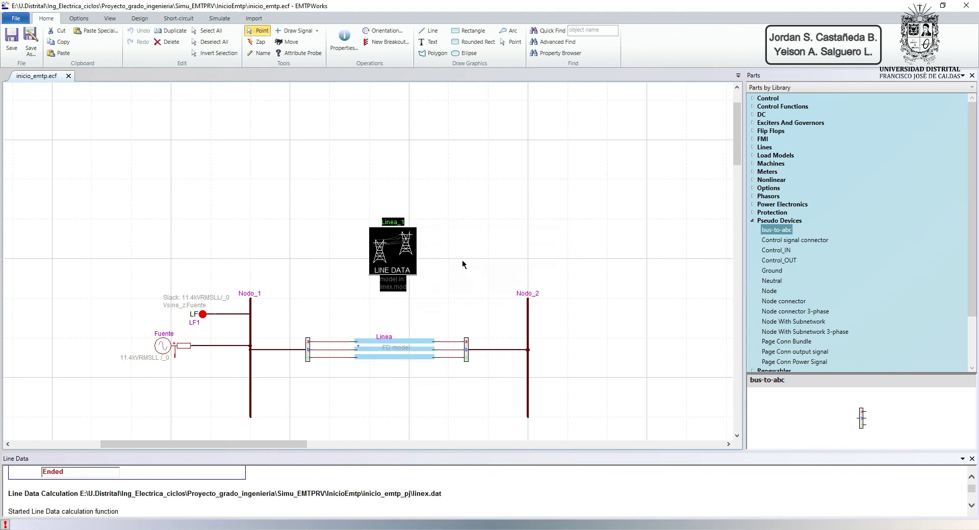
# - Review the Linea_1 line data settings, enable running the case to create a model data file, and accept the form
pyautogui.doubleClick(397, 259)
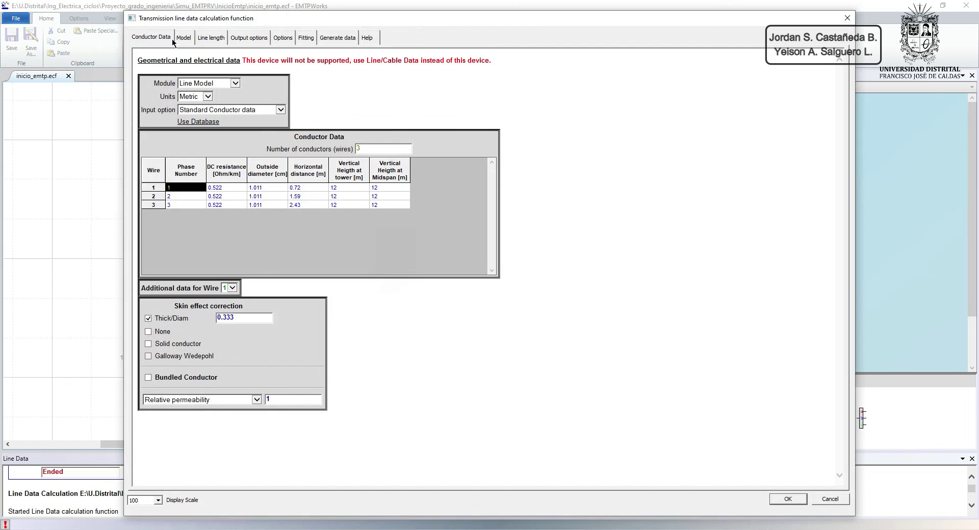
pyautogui.click(185, 37)
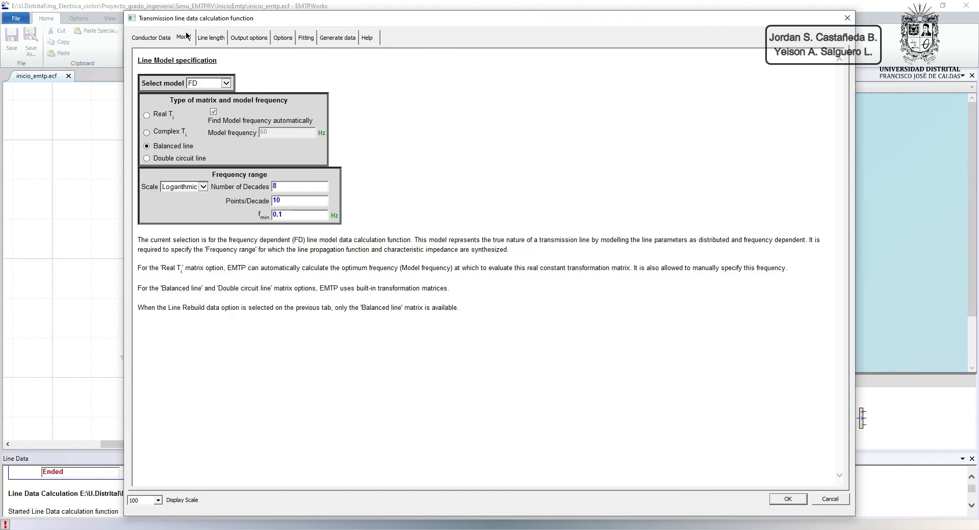
pyautogui.click(218, 39)
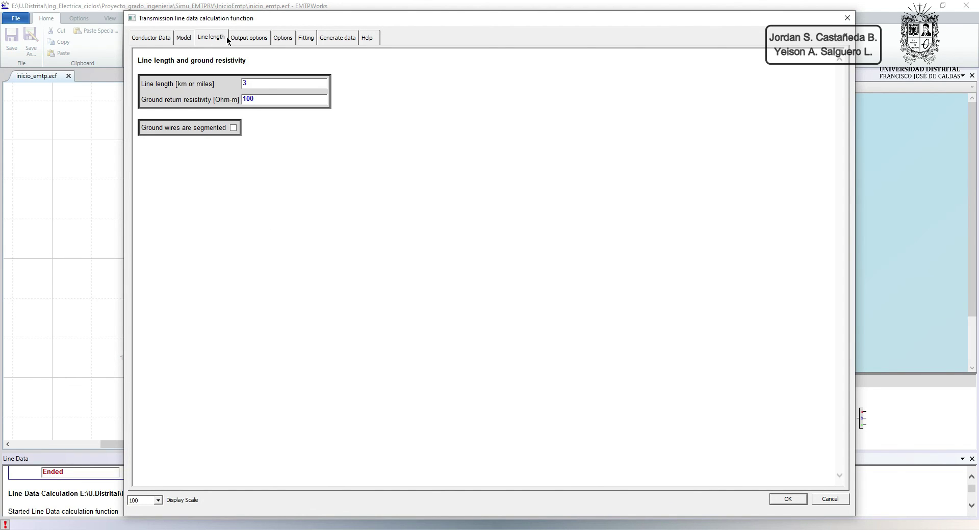
pyautogui.click(306, 38)
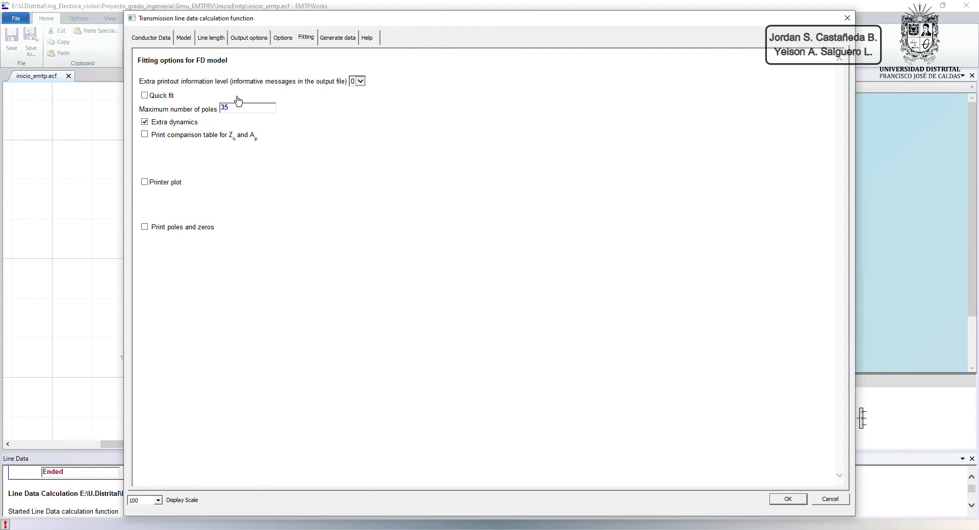
pyautogui.click(337, 37)
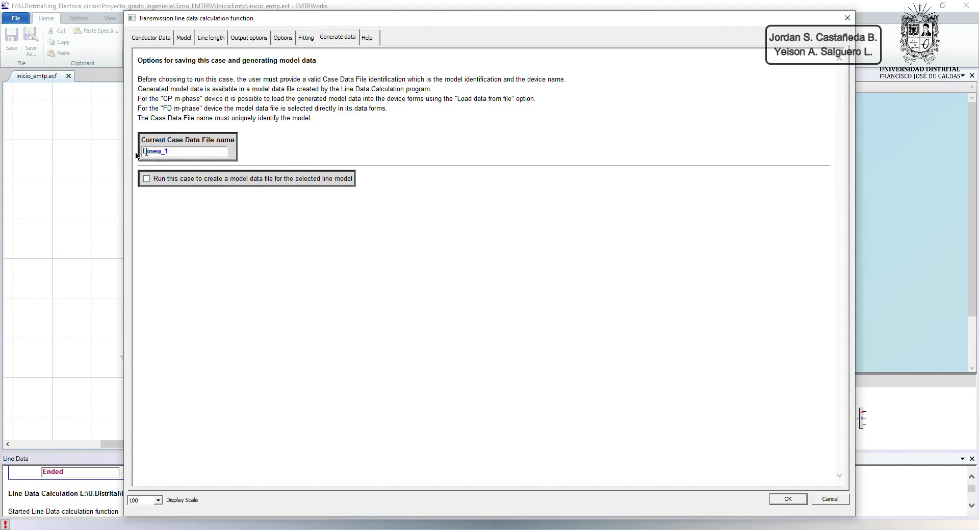
pyautogui.click(147, 180)
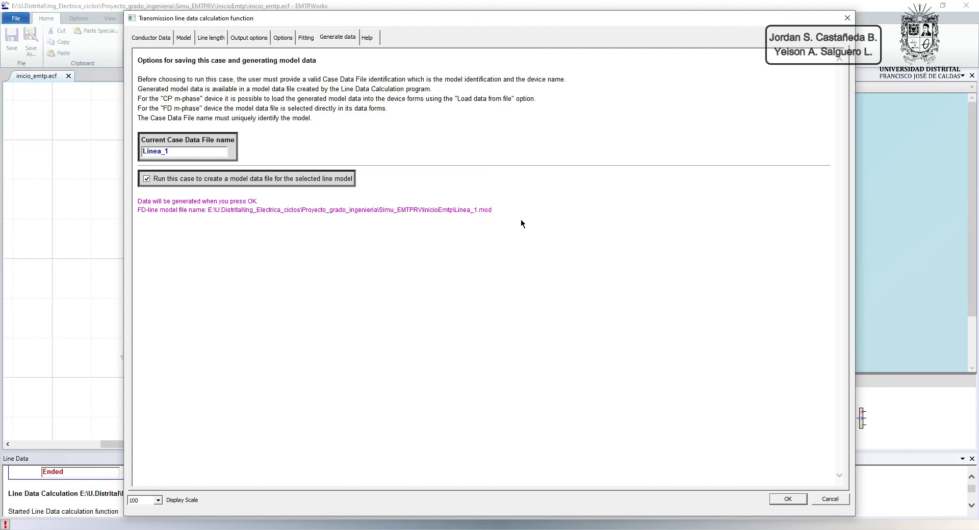
pyautogui.click(788, 499)
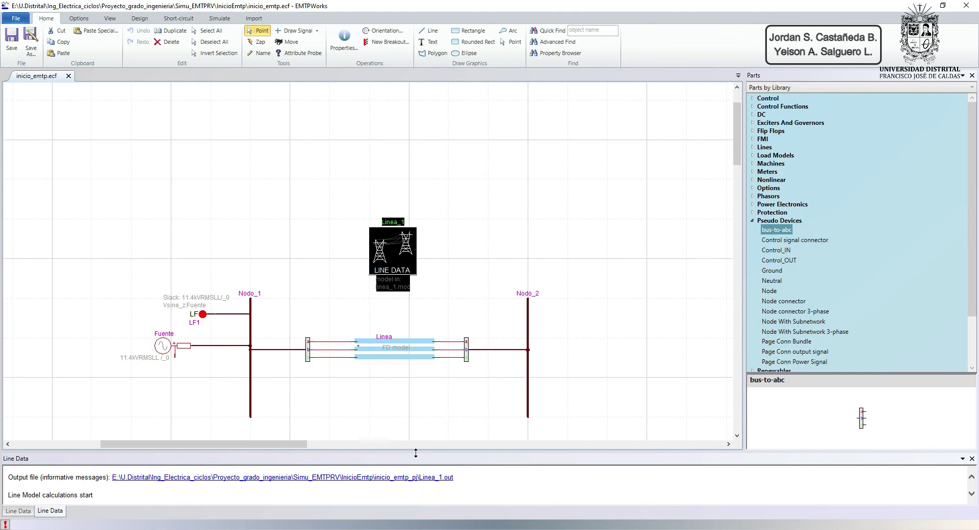
# - Save the design and open the Linea_1.out output file listed in the line data calculation messages
pyautogui.moveTo(417, 453); pyautogui.dragTo(410, 393)
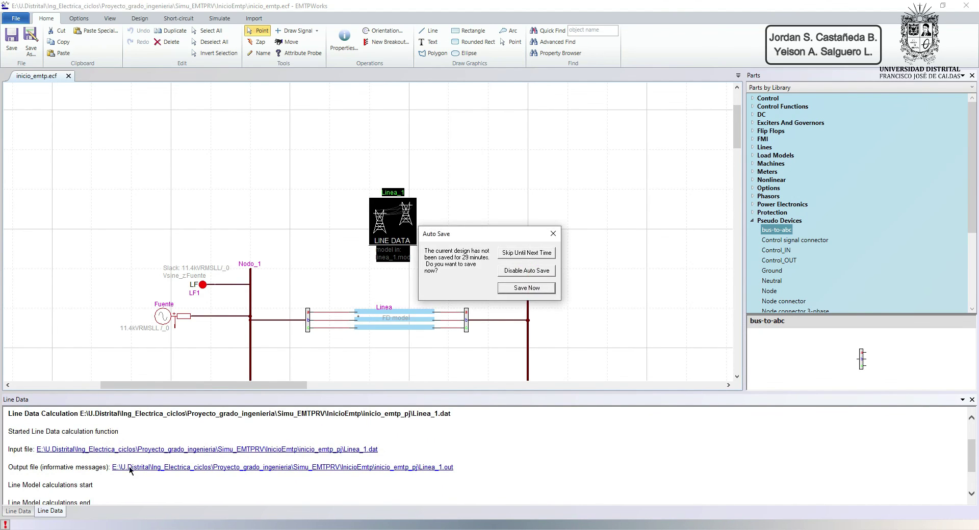
pyautogui.click(536, 292)
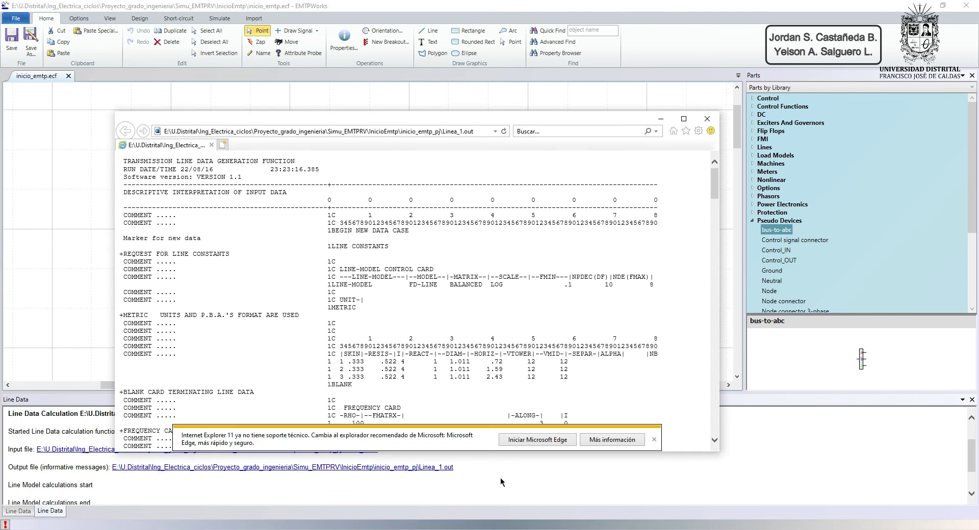
pyautogui.click(654, 441)
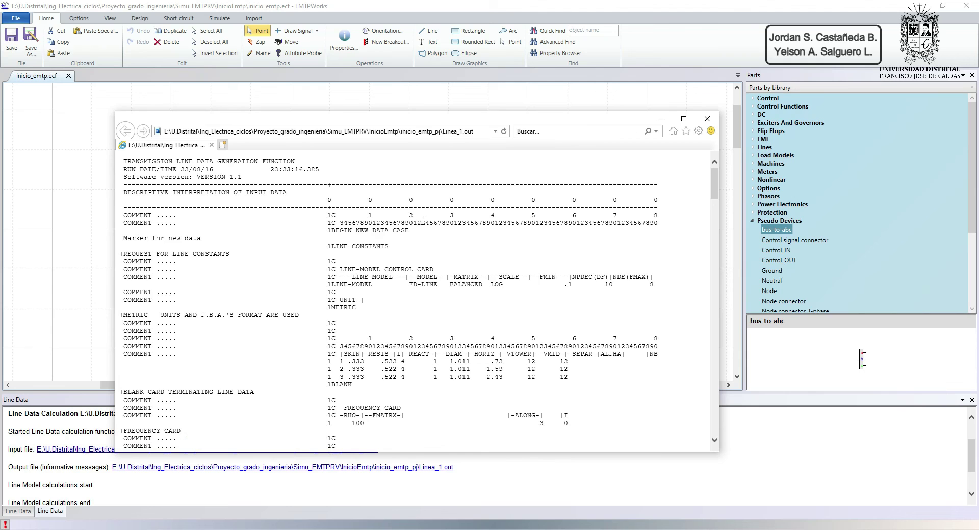
# - Examine the input data interpretation, sorted conductor data and control parameters in the Linea_1.out report
pyautogui.scroll(-2, 323, 252)
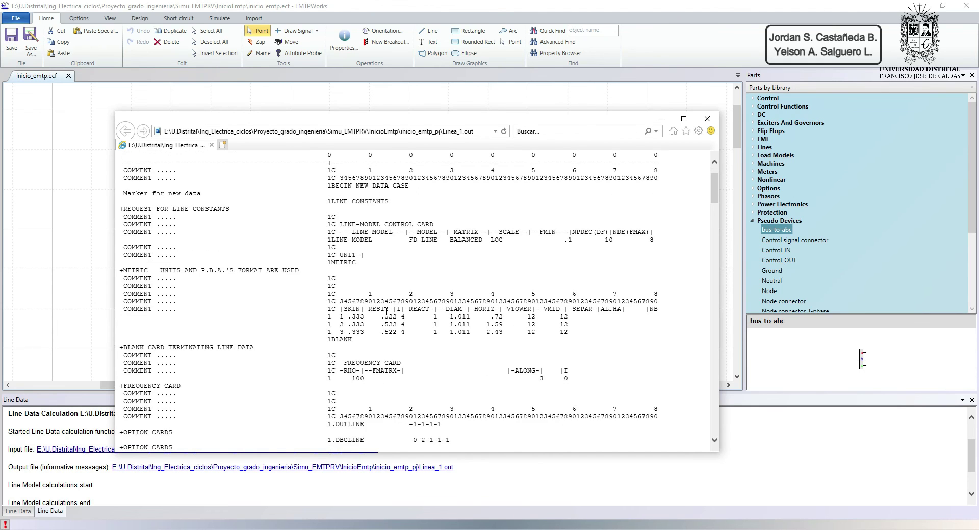
pyautogui.scroll(2, 386, 311)
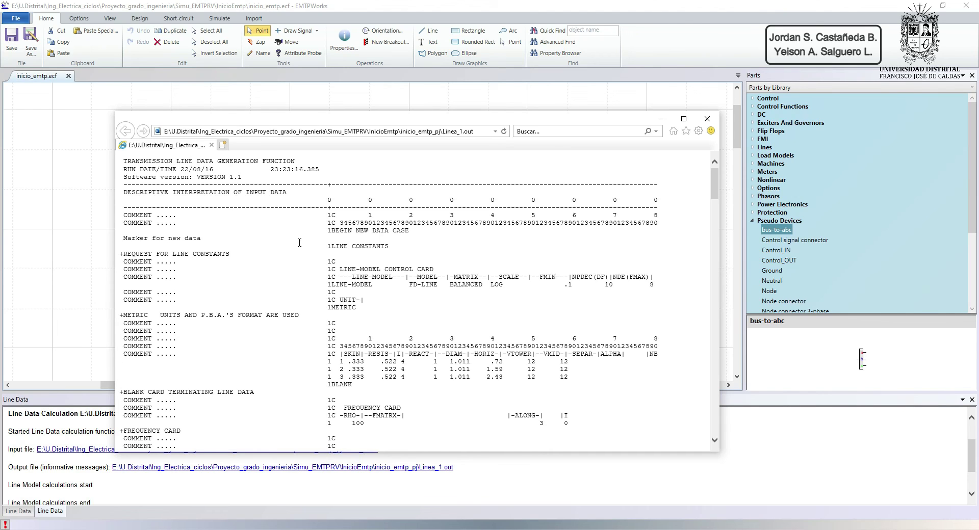
pyautogui.scroll(-2, 354, 273)
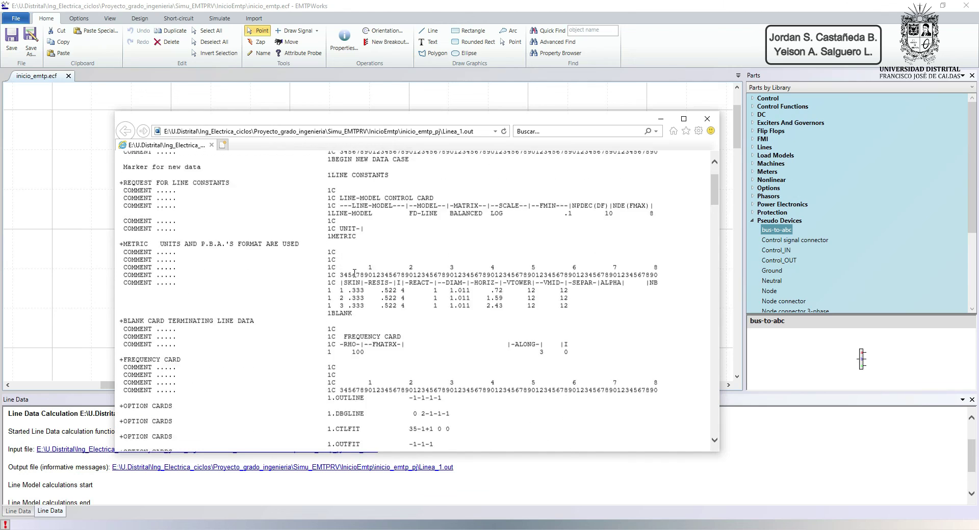
pyautogui.scroll(-2, 355, 273)
pyautogui.scroll(-8, 354, 274)
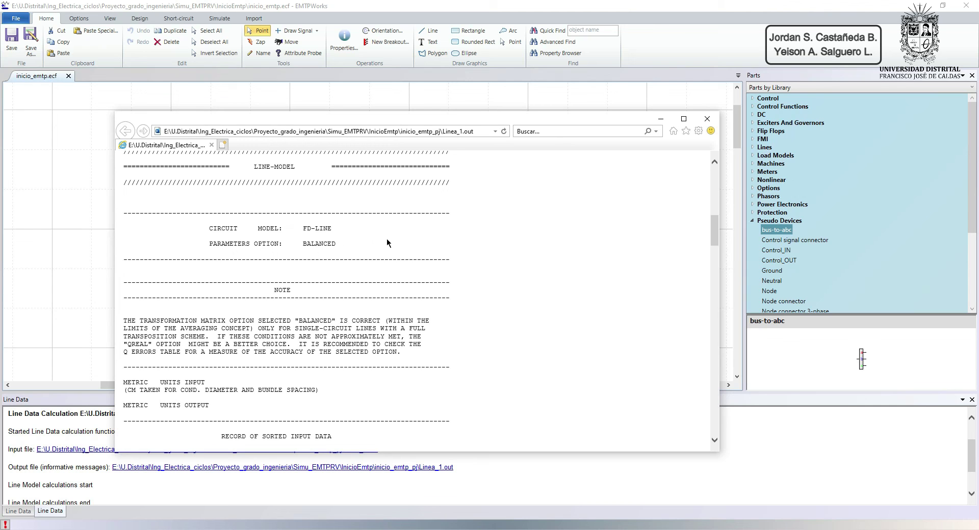
pyautogui.scroll(-5, 388, 242)
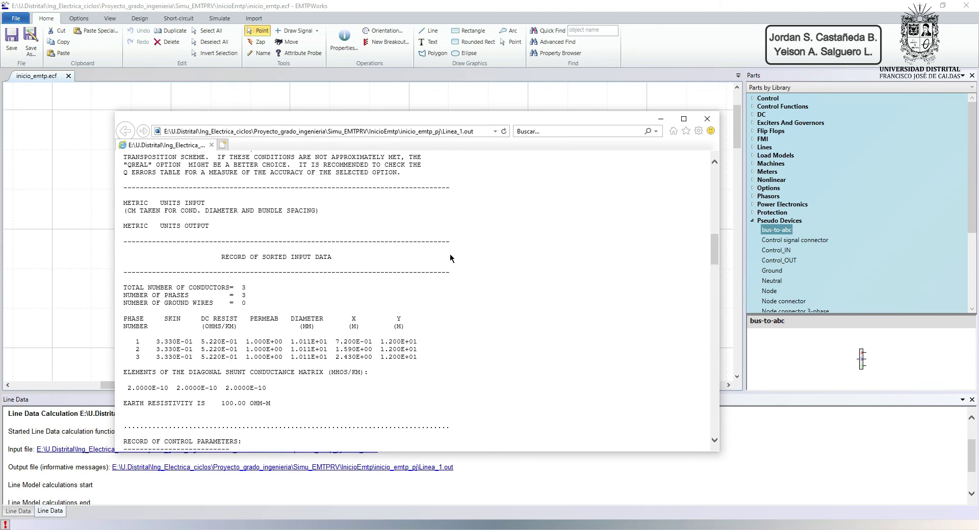
pyautogui.scroll(-1, 450, 258)
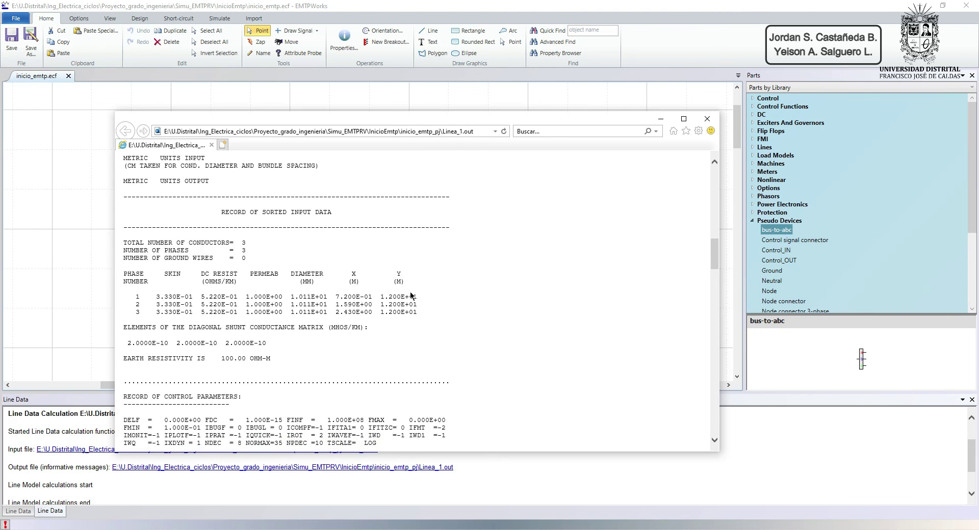
pyautogui.scroll(-4, 428, 286)
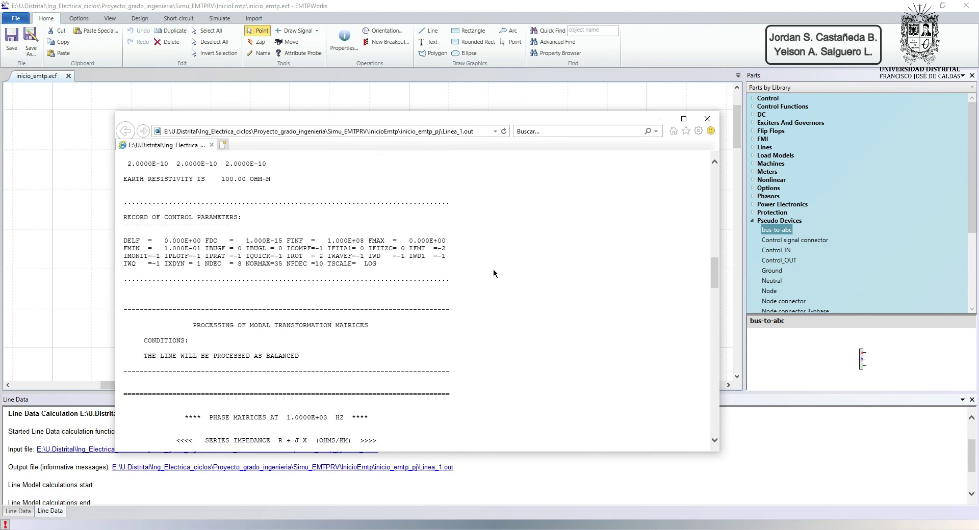
# - Examine the series impedance, shunt admittance, current and voltage transformation matrices, and modal matrix product in the report
pyautogui.scroll(-5, 492, 273)
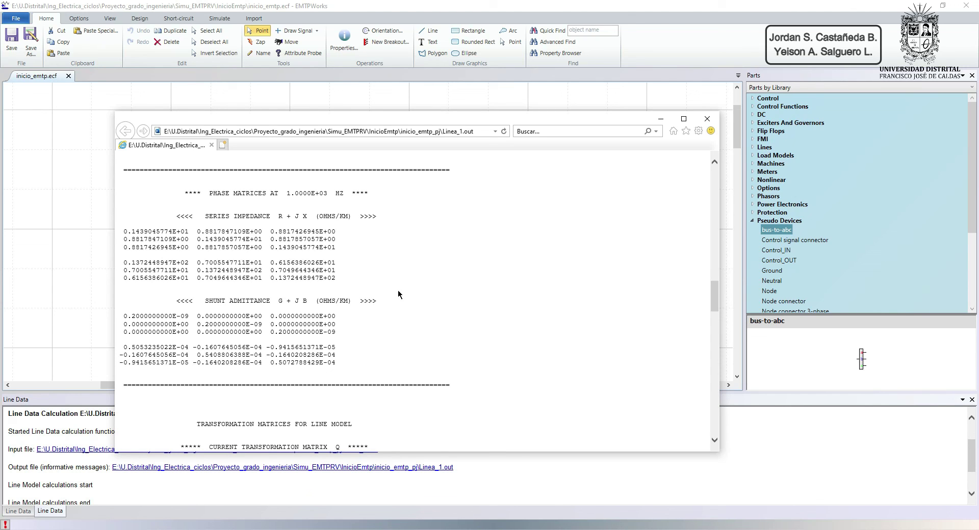
pyautogui.scroll(-5, 420, 280)
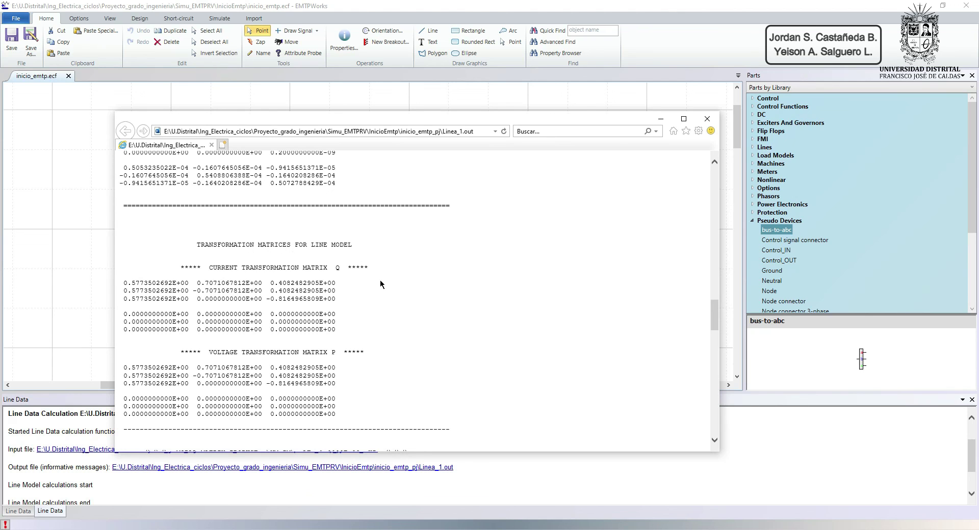
pyautogui.scroll(-3, 380, 284)
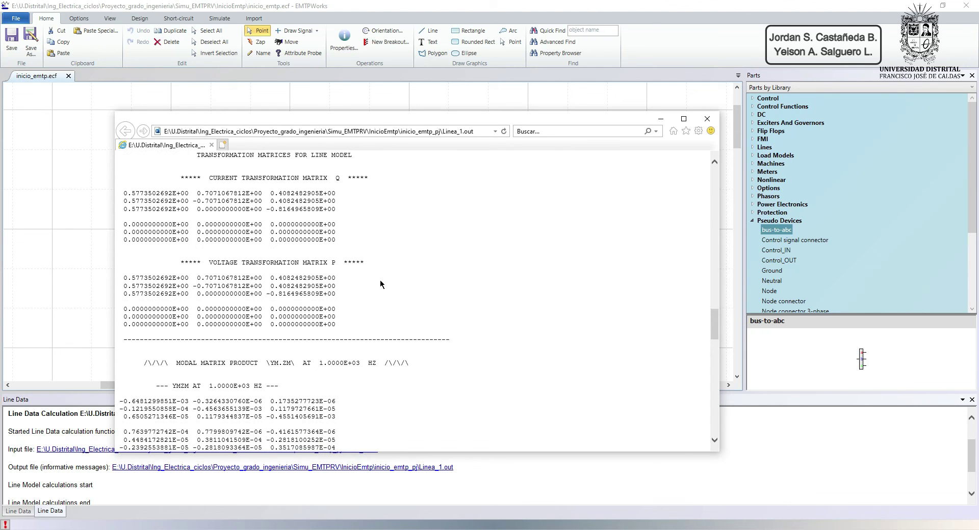
pyautogui.scroll(3, 342, 261)
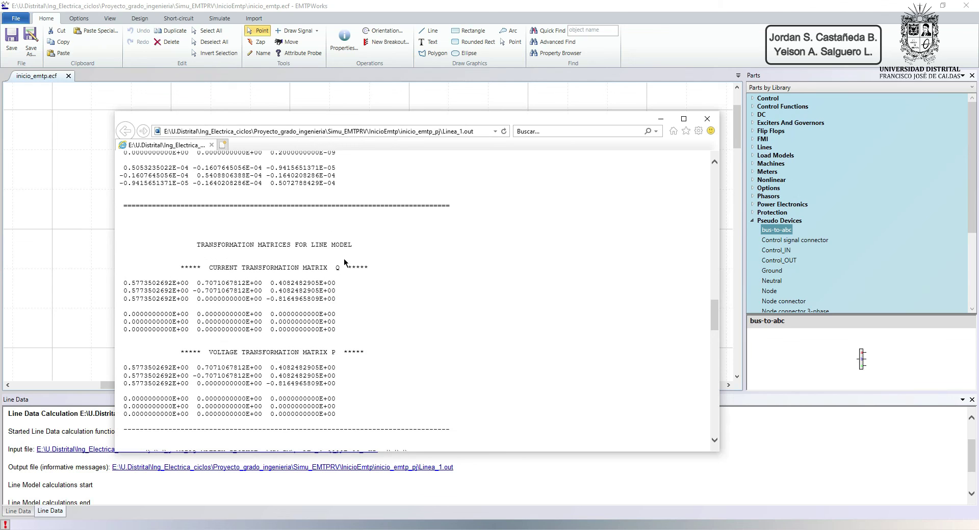
pyautogui.scroll(-2, 359, 273)
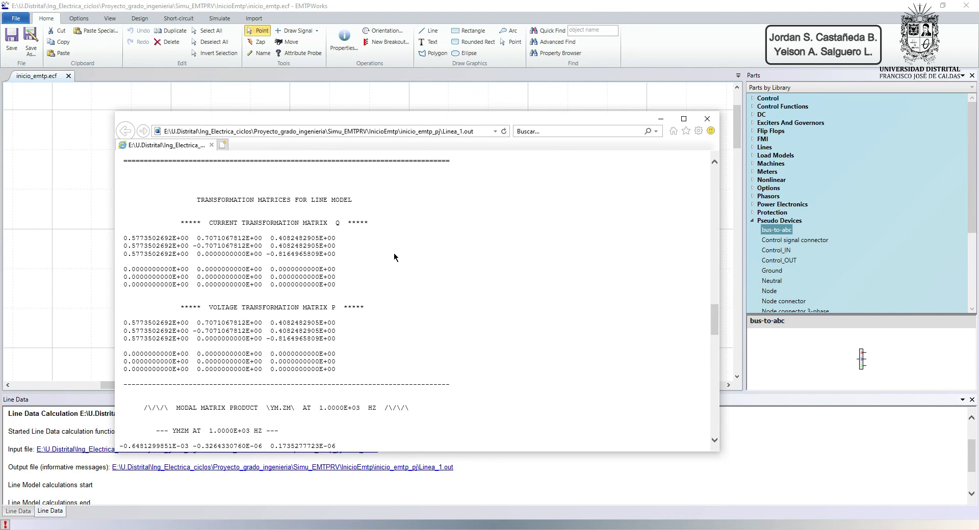
pyautogui.scroll(-2, 396, 258)
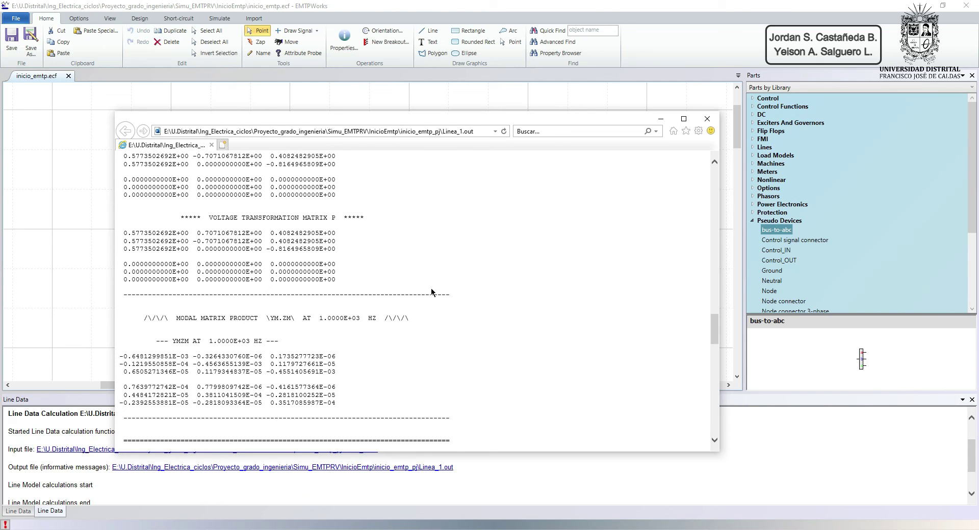
pyautogui.scroll(-1, 224, 334)
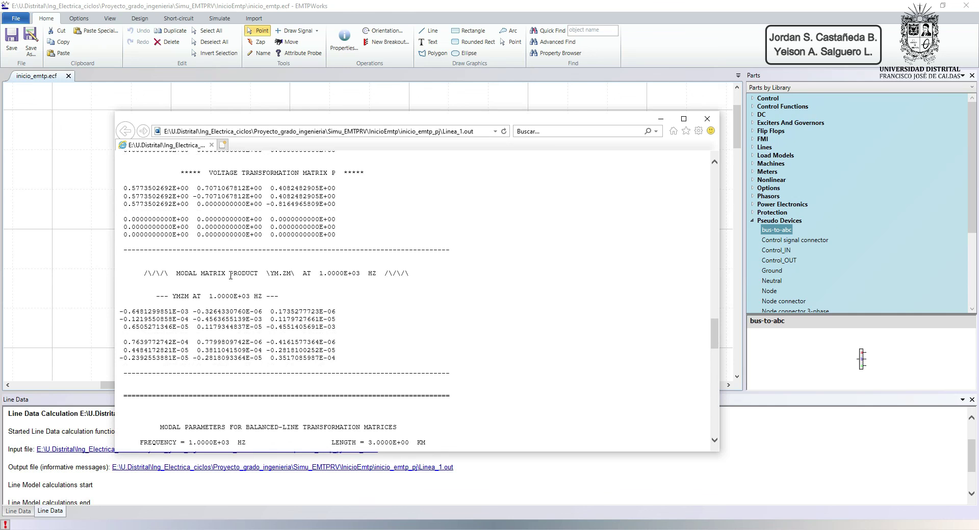
pyautogui.scroll(2, 230, 275)
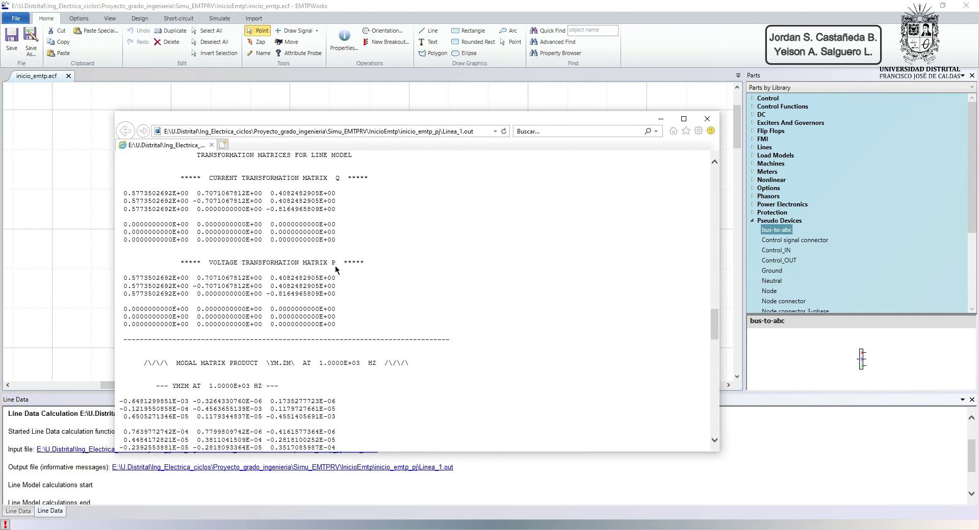
# - Examine the modal parameters for the balanced-line transformation matrices and the Q errors from assuming Q balanced
pyautogui.scroll(-5, 335, 269)
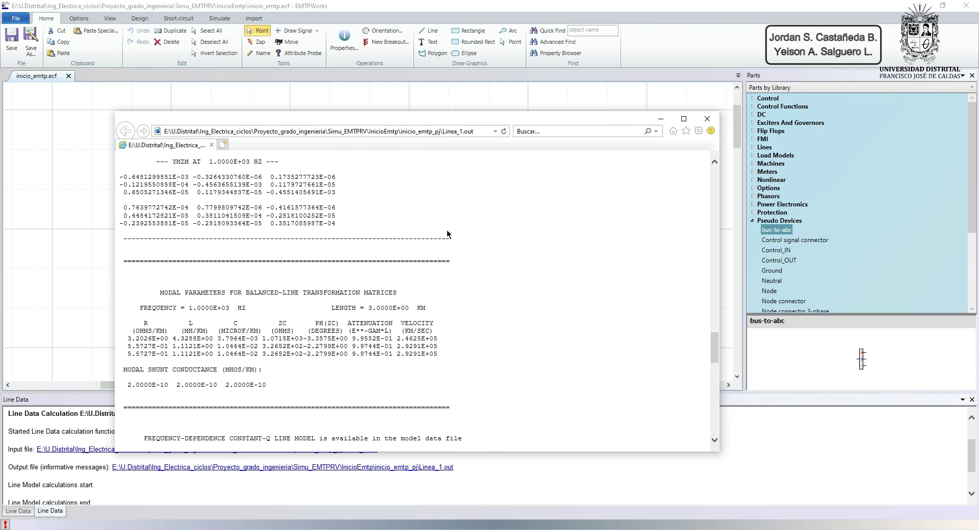
pyautogui.scroll(-1, 447, 234)
pyautogui.scroll(-1, 439, 267)
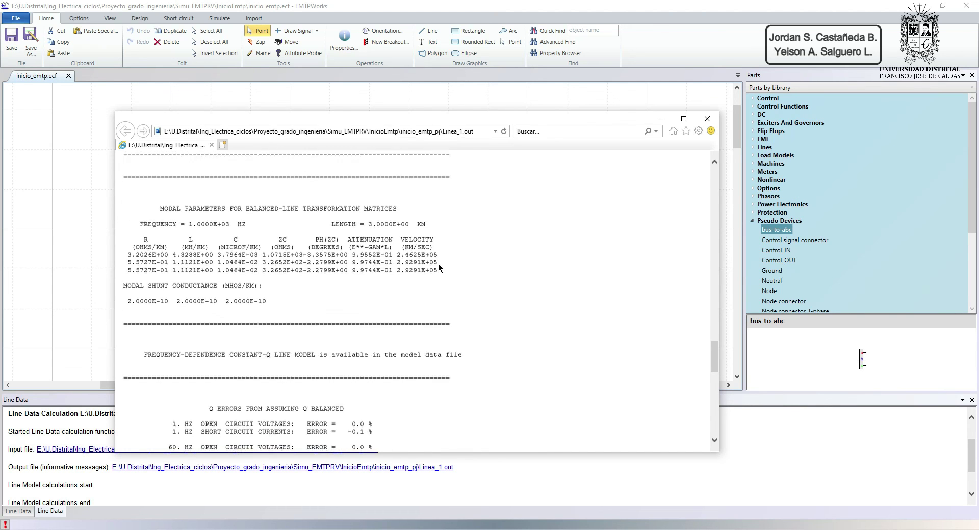
pyautogui.scroll(1, 497, 269)
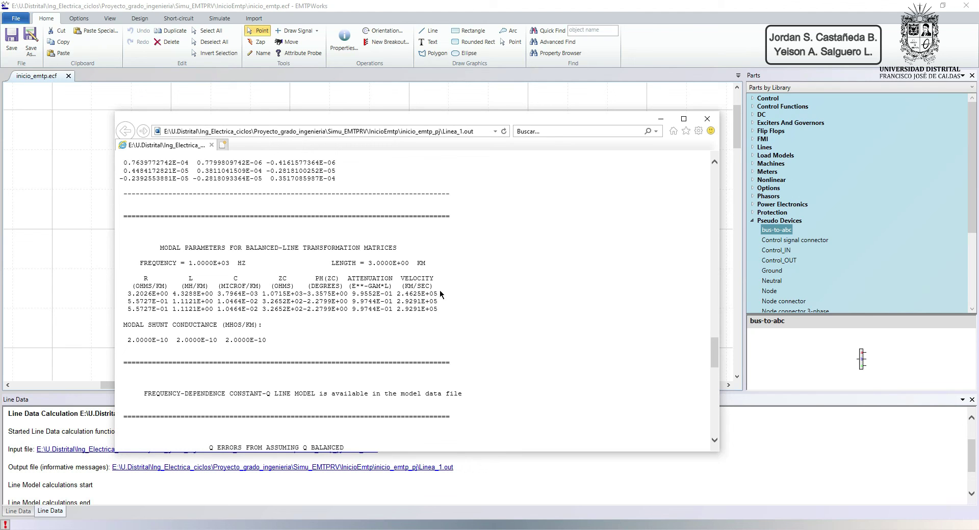
pyautogui.scroll(-5, 473, 277)
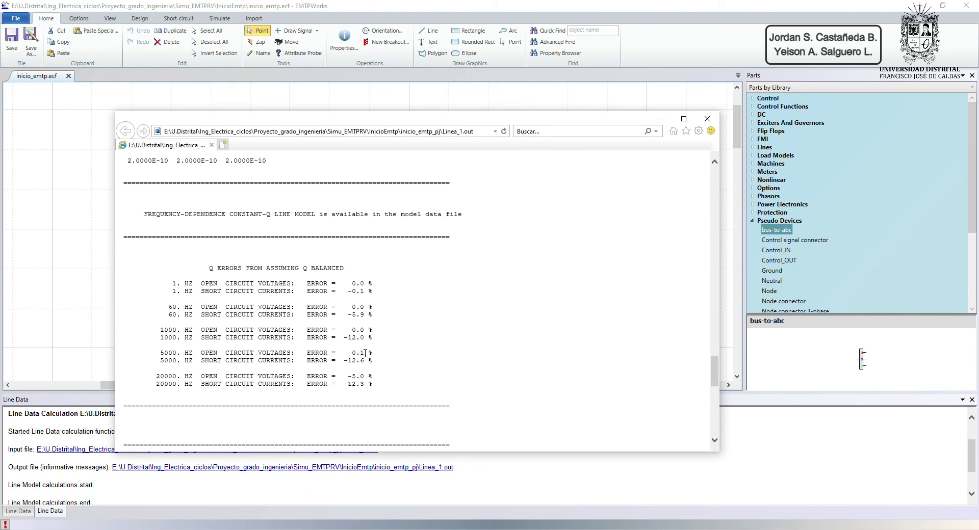
pyautogui.scroll(2, 357, 372)
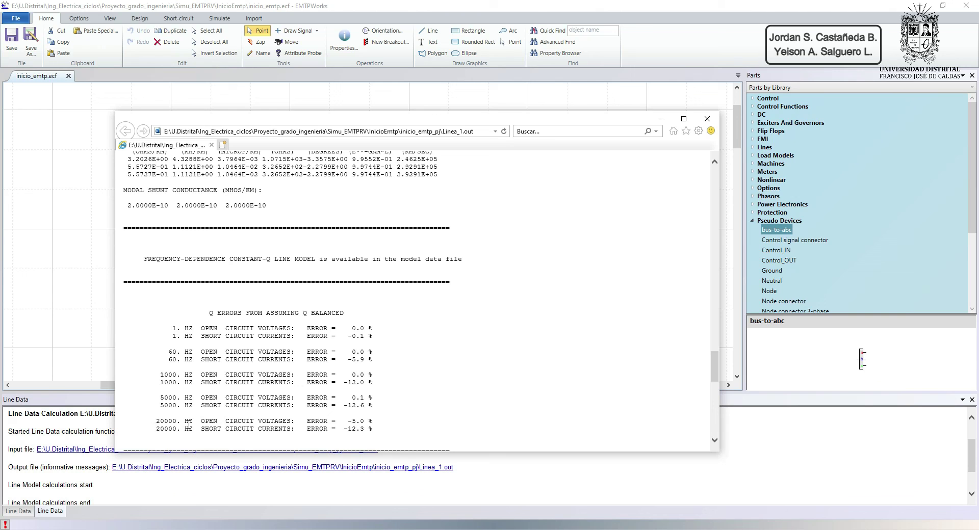
pyautogui.scroll(6, 360, 377)
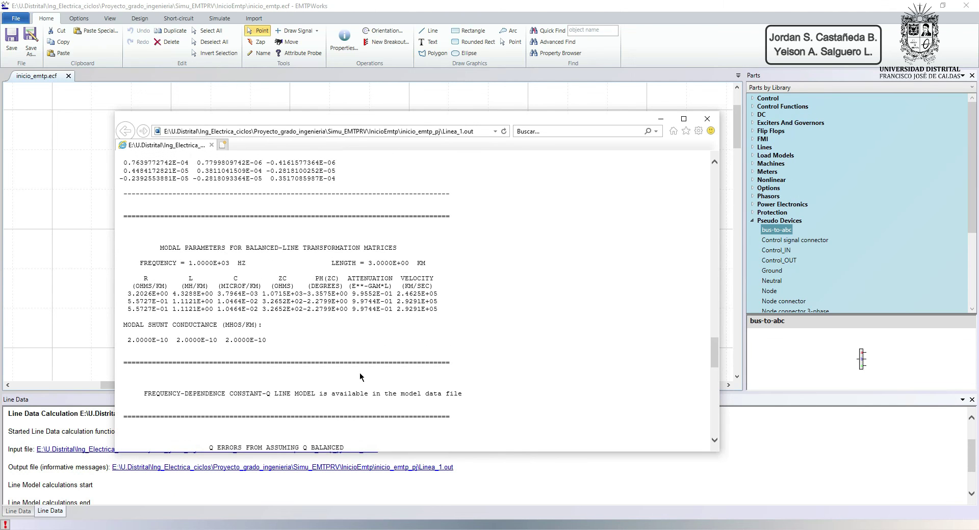
pyautogui.scroll(-8, 360, 377)
pyautogui.scroll(2, 360, 377)
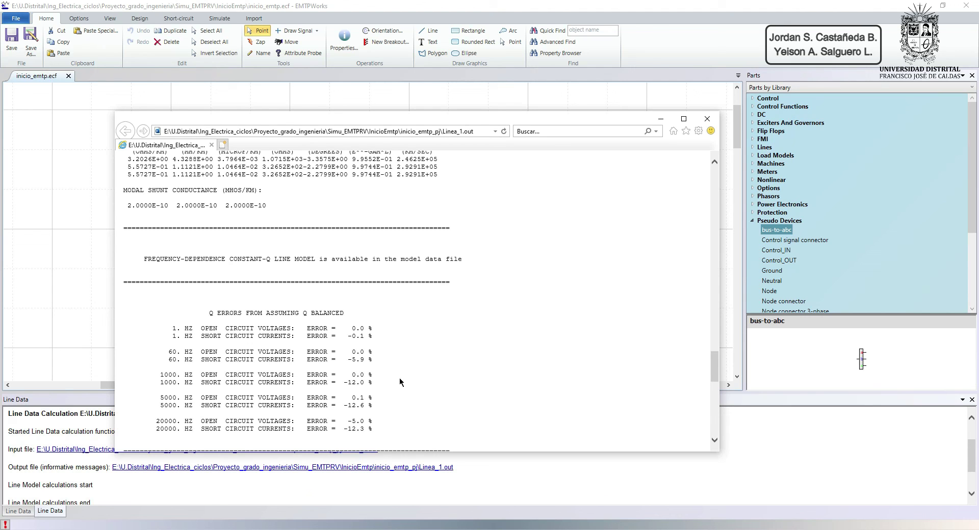
pyautogui.scroll(6, 388, 392)
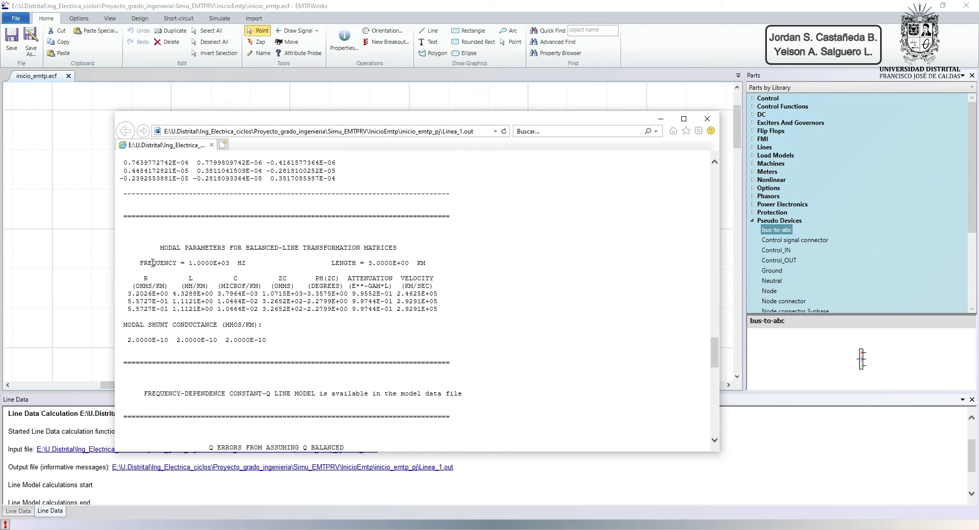
# - Check the open-circuit voltage and short-circuit current errors per frequency in the Linea_1.out report, and close it
pyautogui.scroll(-8, 248, 261)
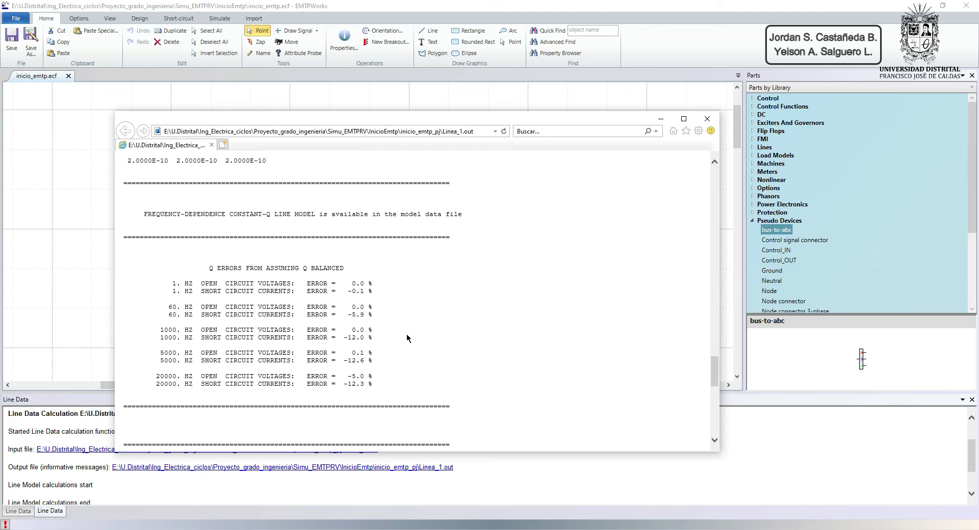
pyautogui.scroll(10, 373, 341)
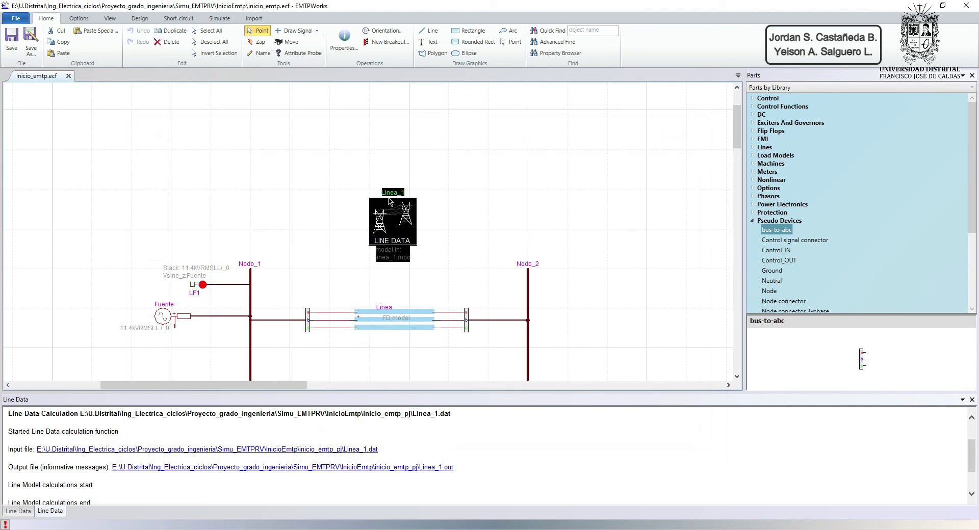
# - Load Linea_1.mod as the time-domain model data file of the three-phase FD line Linea between Nodo_1 and Nodo_2
pyautogui.doubleClick(400, 317)
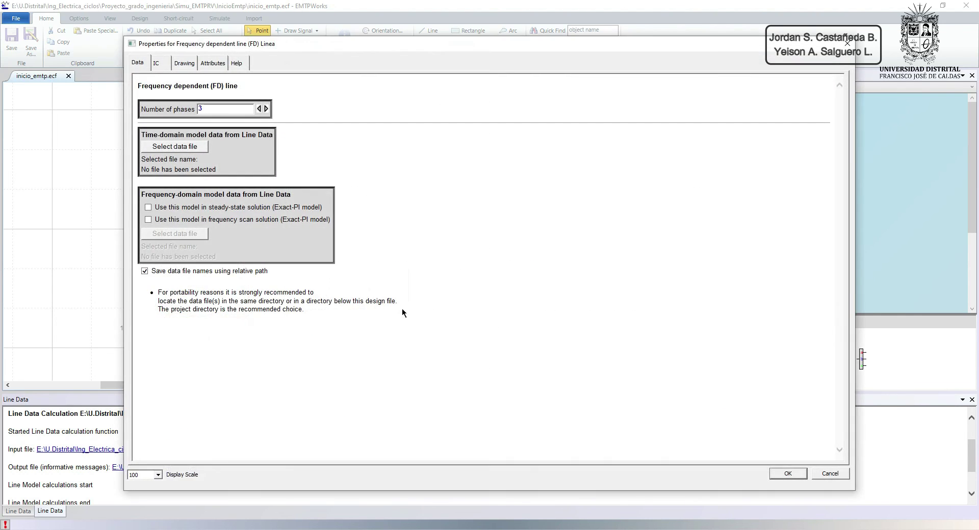
pyautogui.click(173, 147)
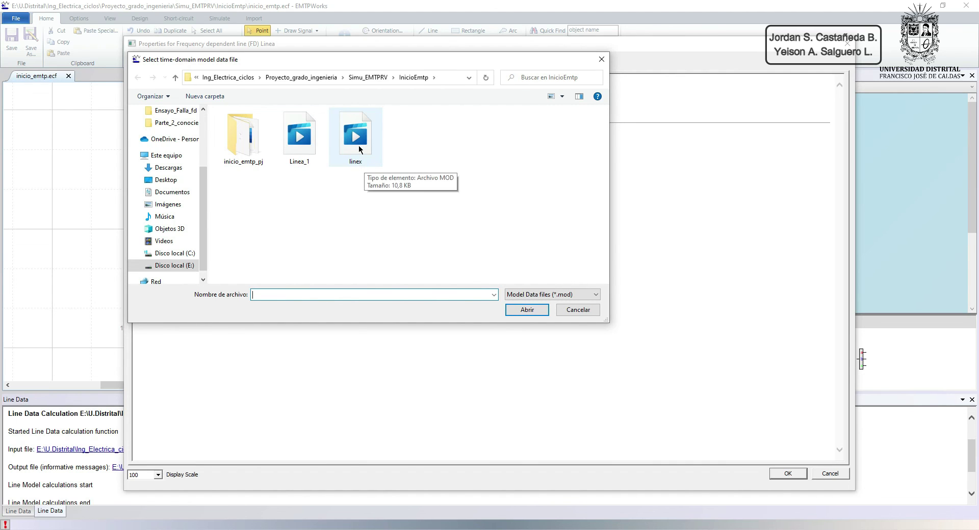
pyautogui.click(306, 153)
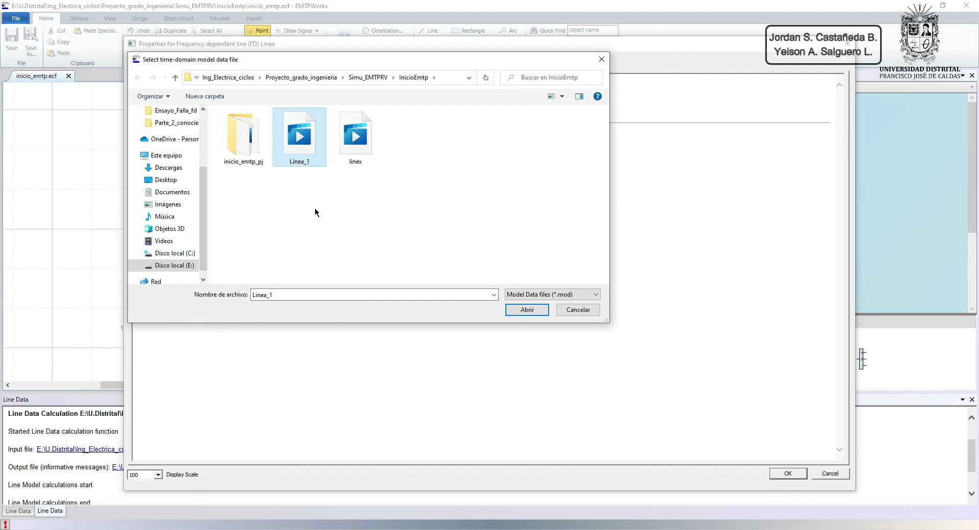
pyautogui.click(526, 310)
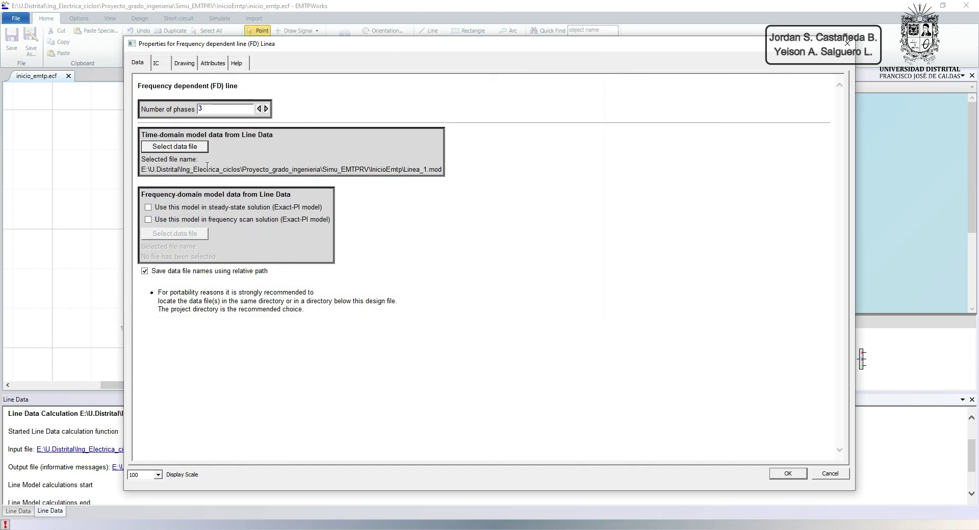
pyautogui.click(785, 473)
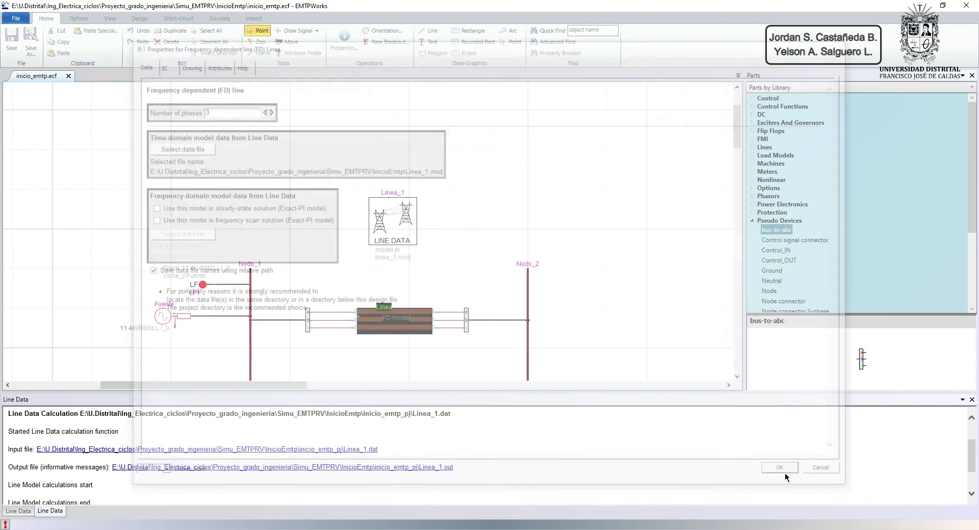
pyautogui.scroll(-2, 585, 305)
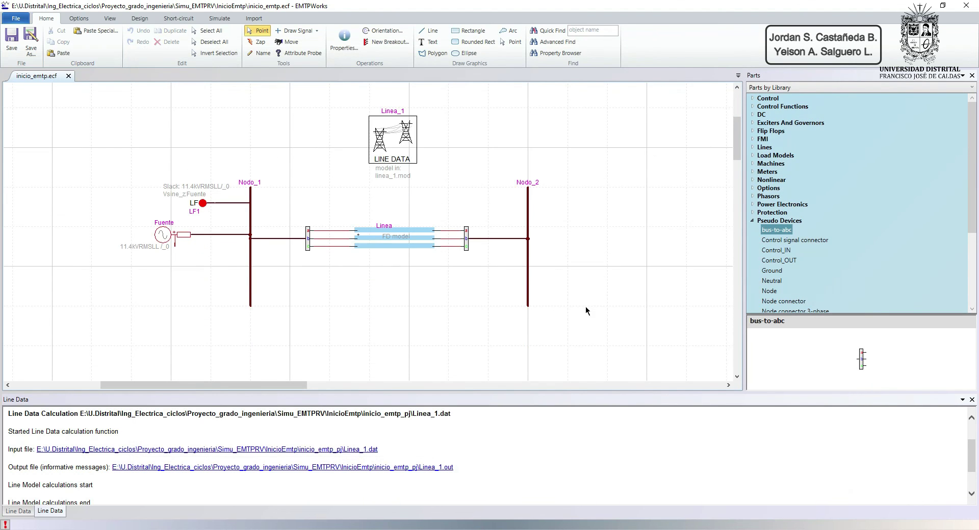